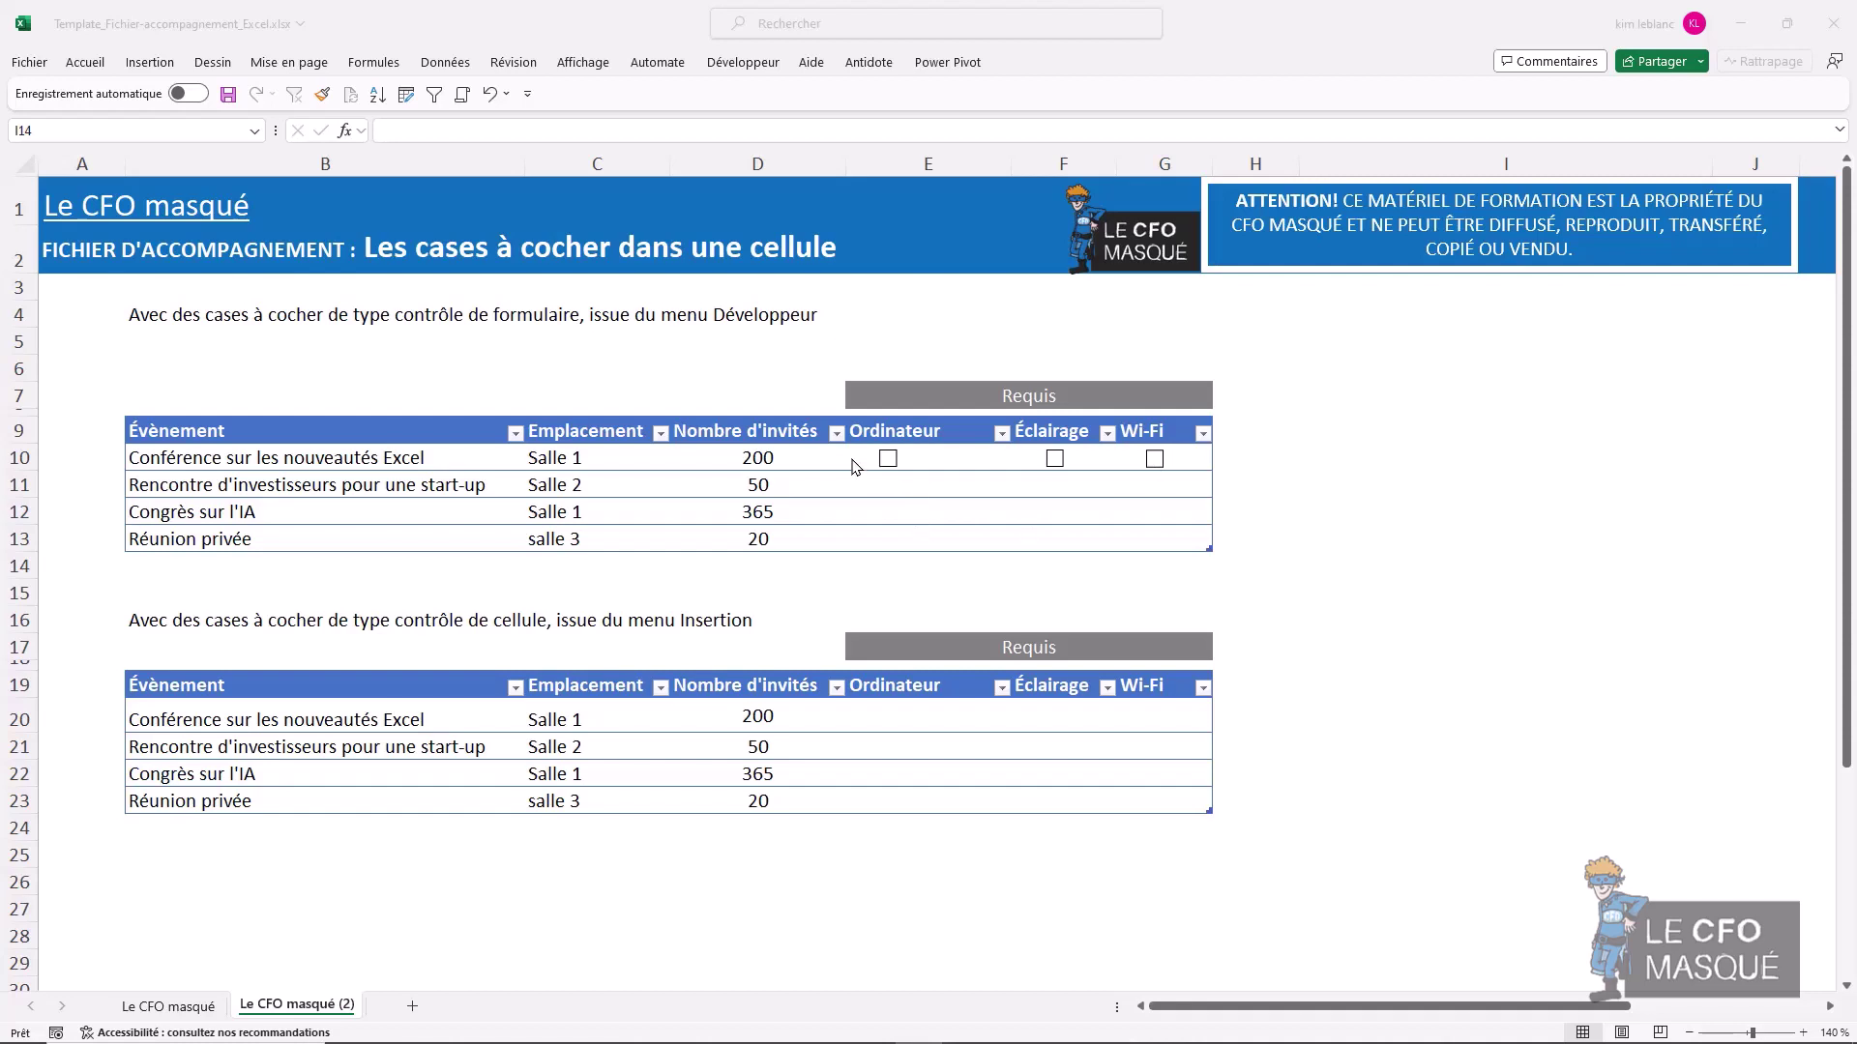
- Tick the Ordinateur, Éclairage and Wi-Fi checkboxes for the Conférence sur les nouveautés Excel event in the first table
{"action": "left_click", "coordinate": [887, 458]}
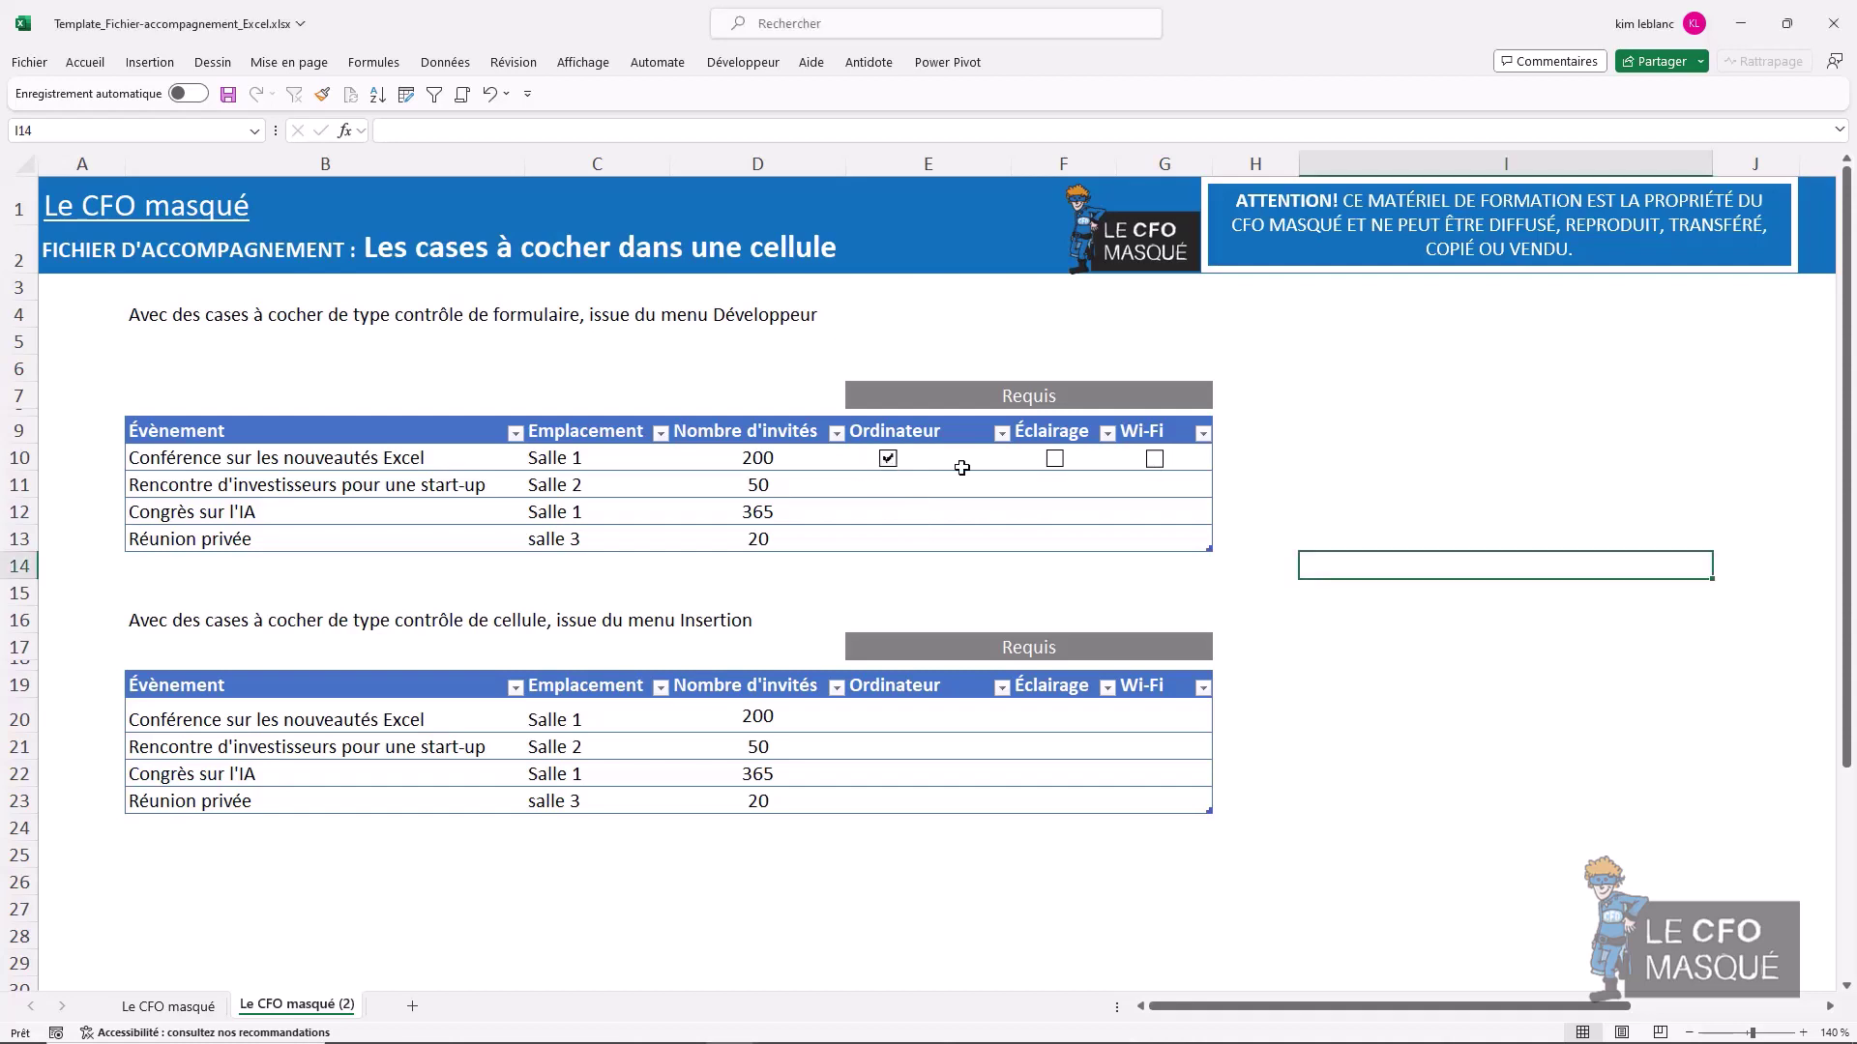
{"action": "left_click", "coordinate": [1054, 458]}
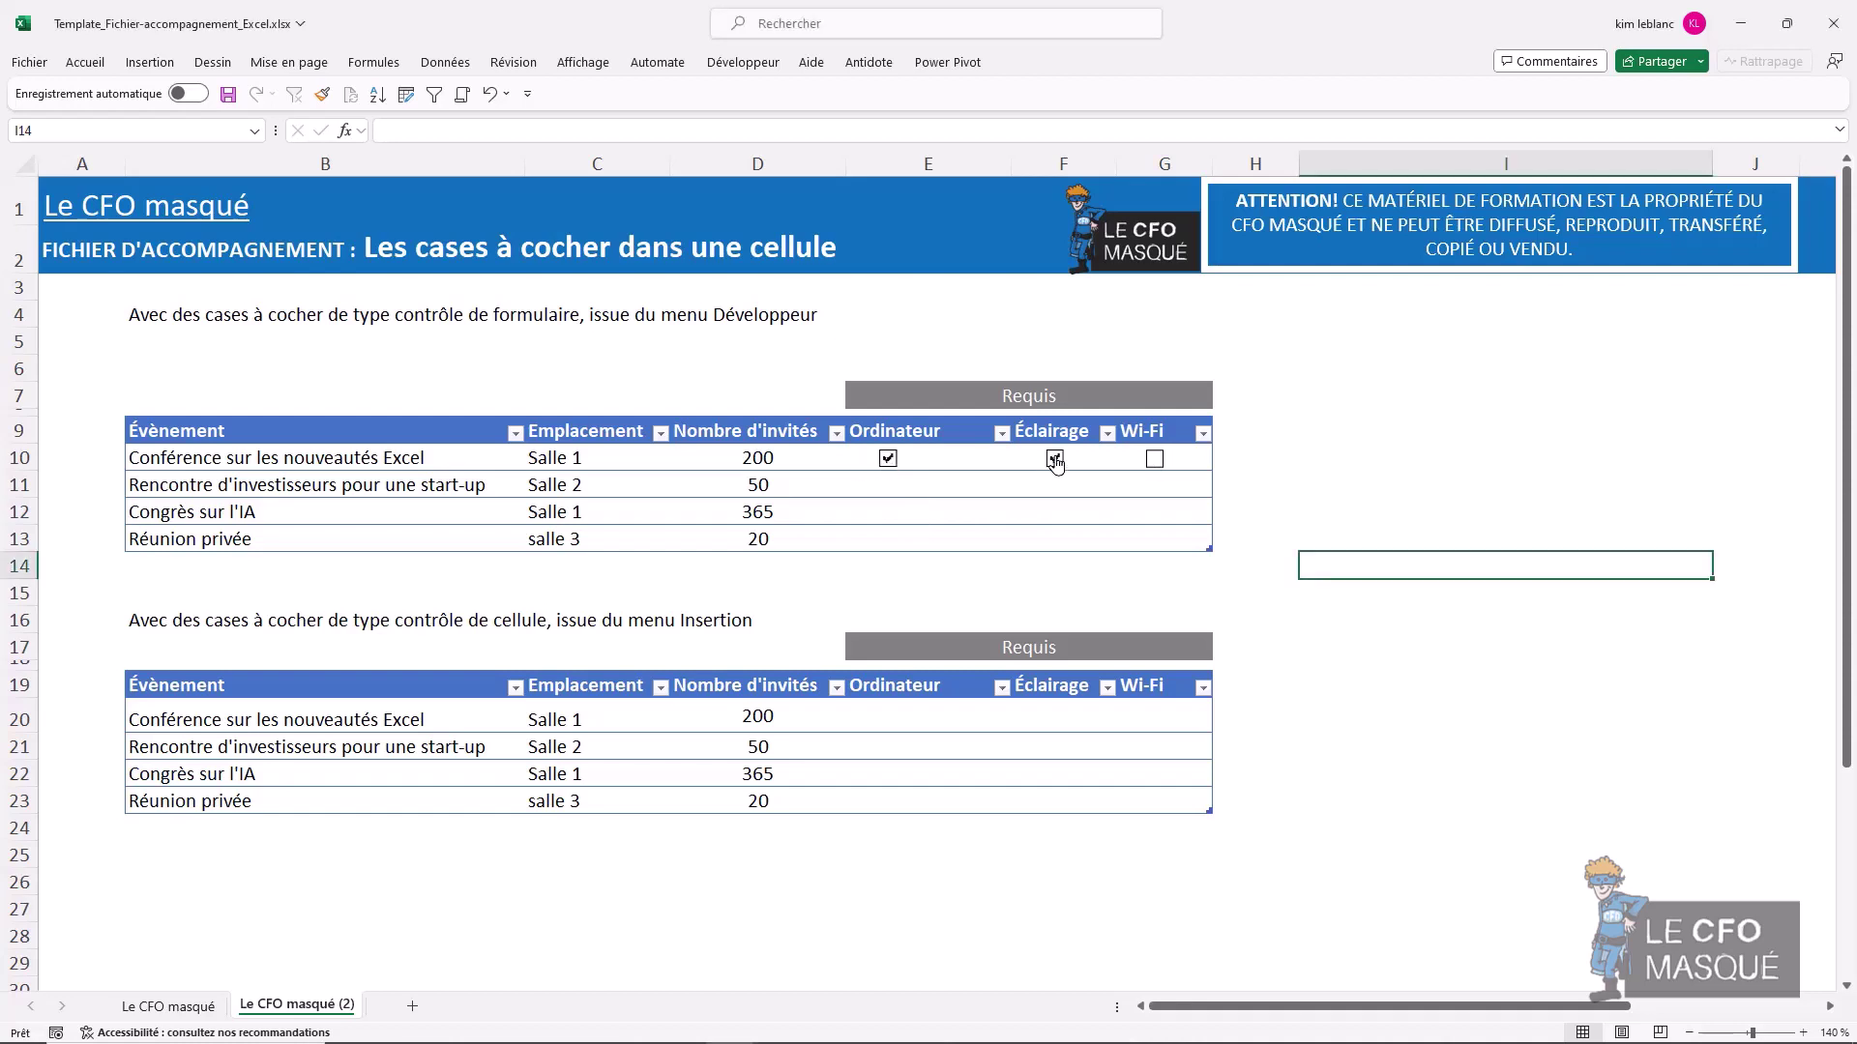
{"action": "left_click", "coordinate": [1152, 462]}
- Insert a form control checkbox in cell E11, the Ordinateur cell of the Rencontre d'investisseurs row
{"action": "left_click", "coordinate": [888, 485]}
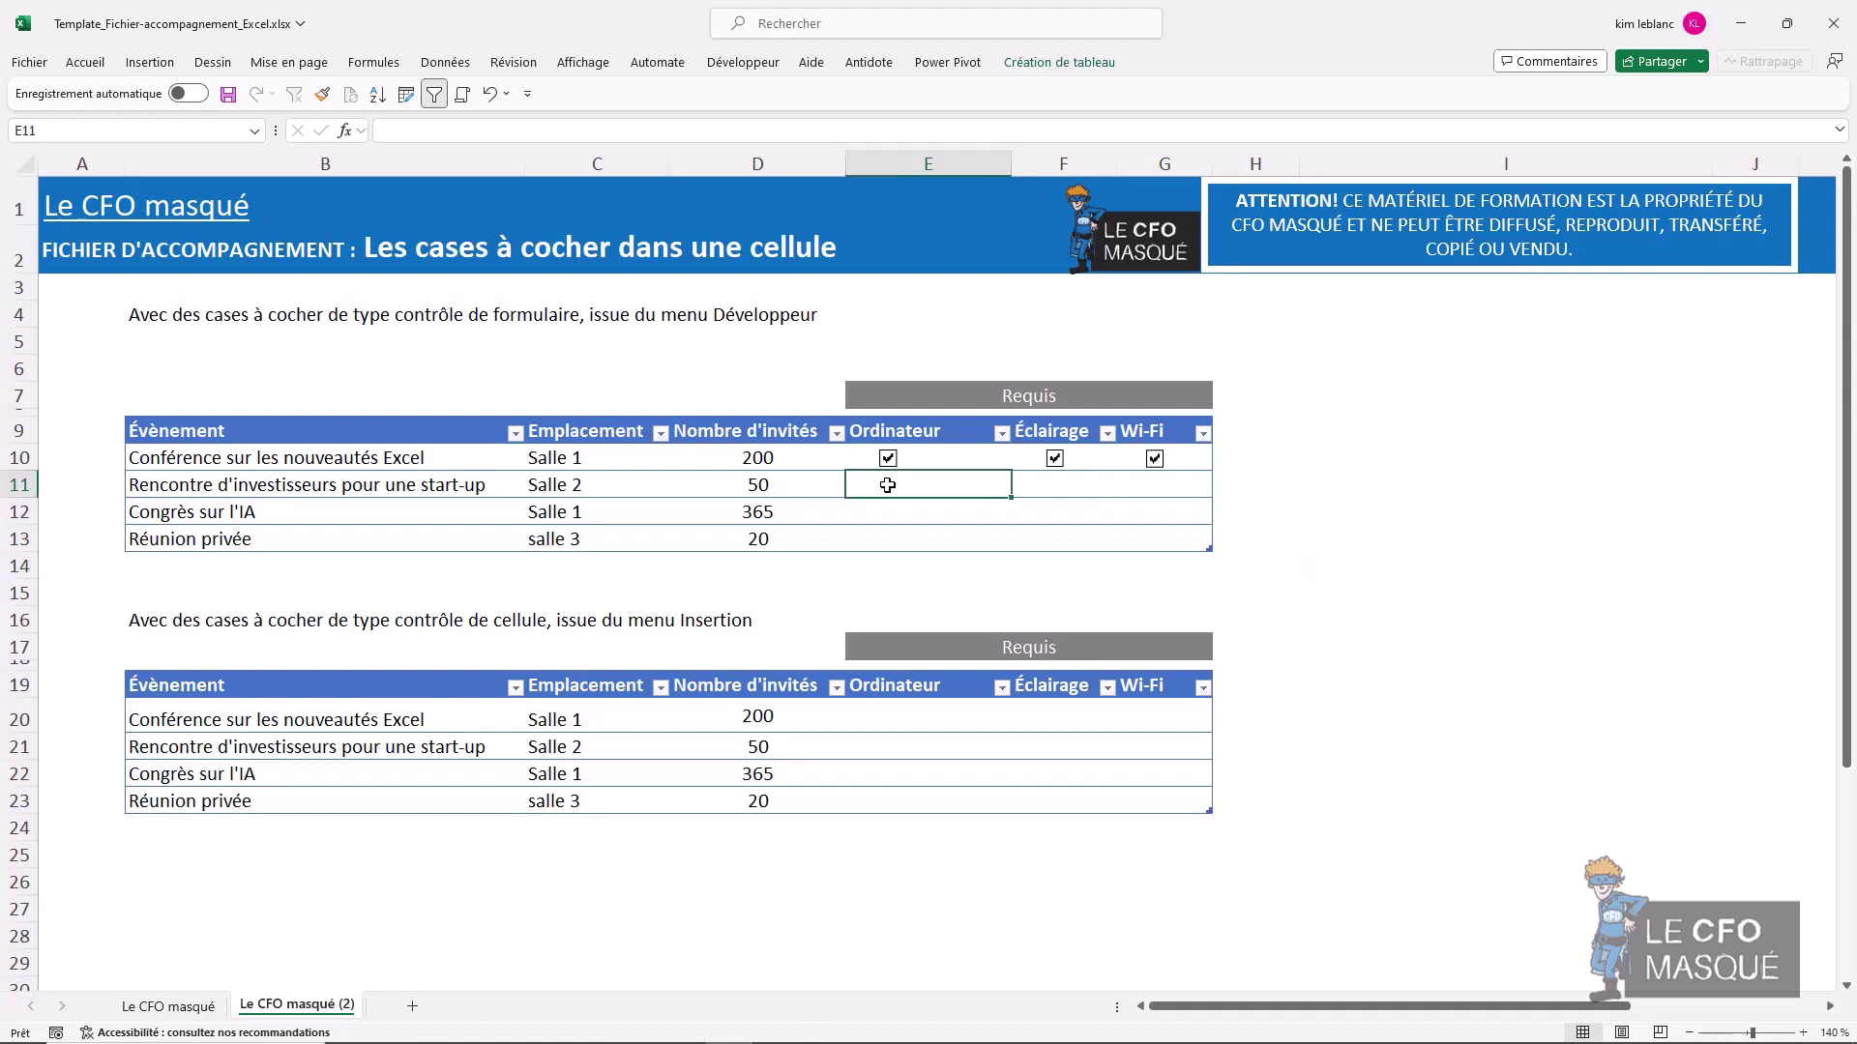
{"action": "left_click", "coordinate": [746, 63]}
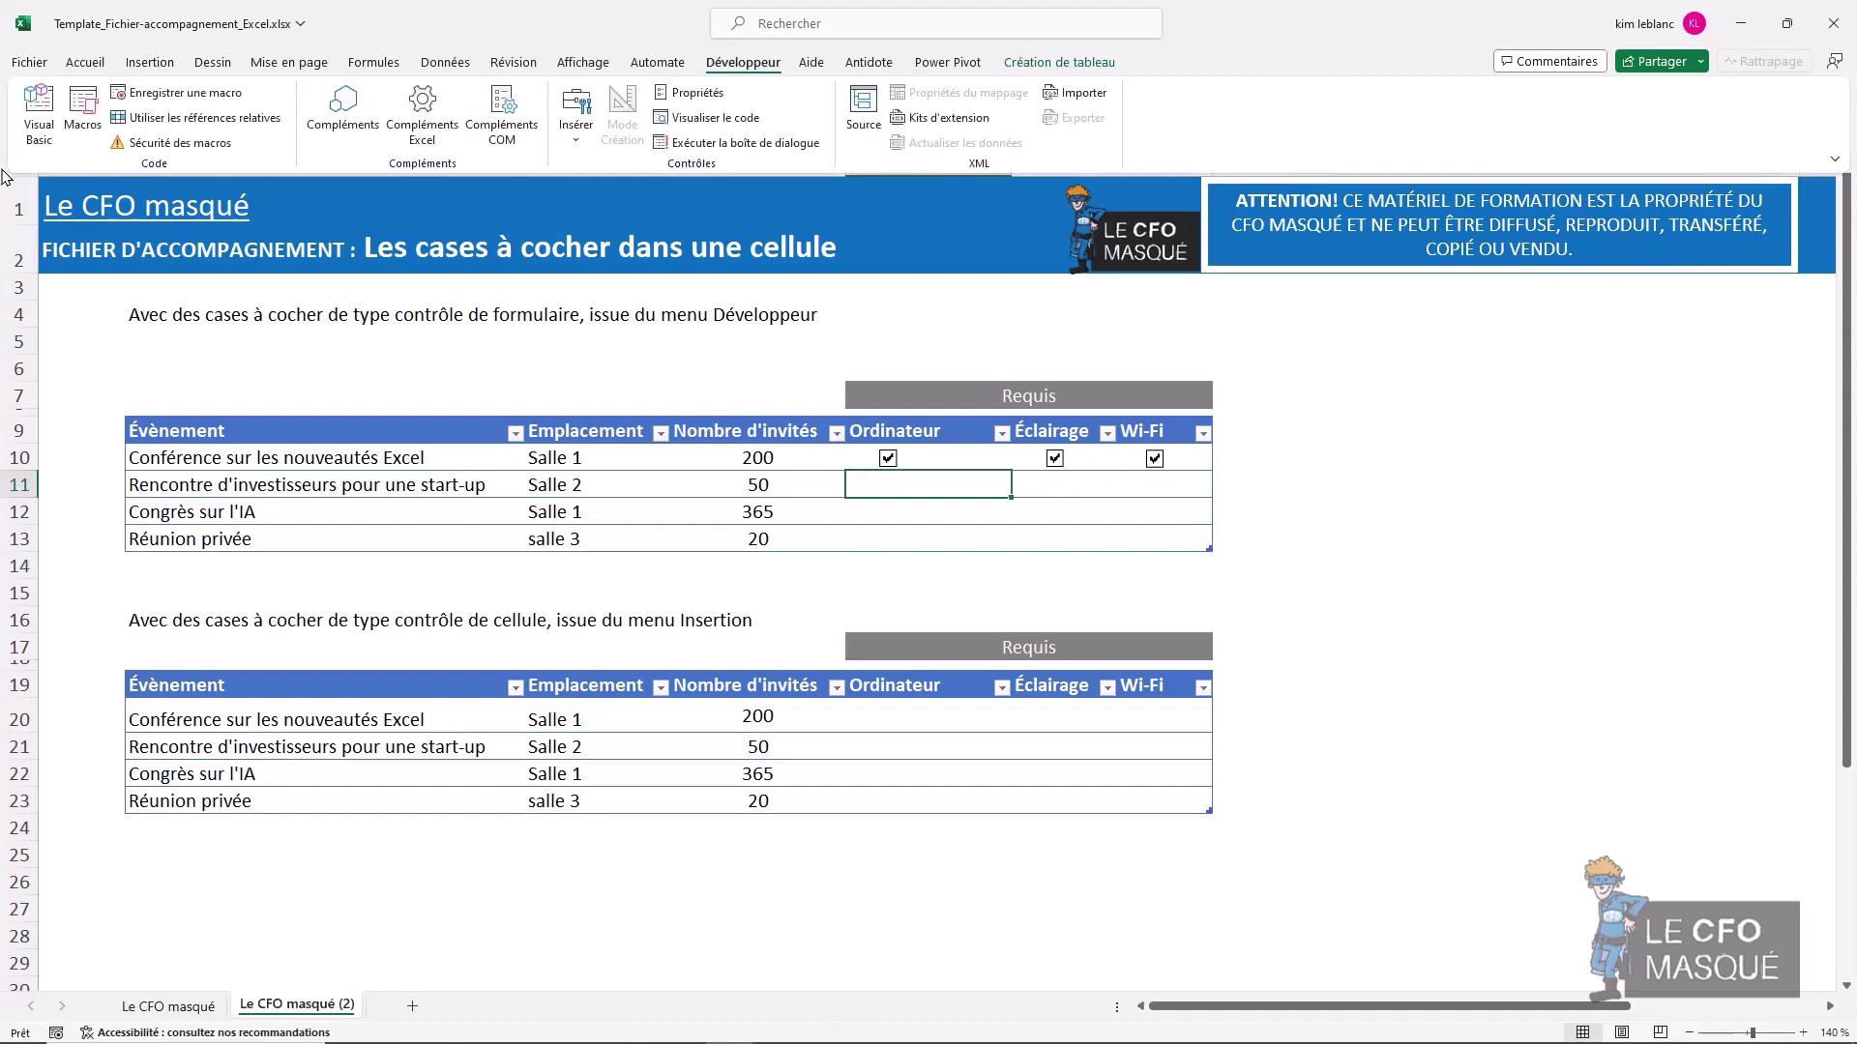
{"action": "left_click", "coordinate": [576, 114]}
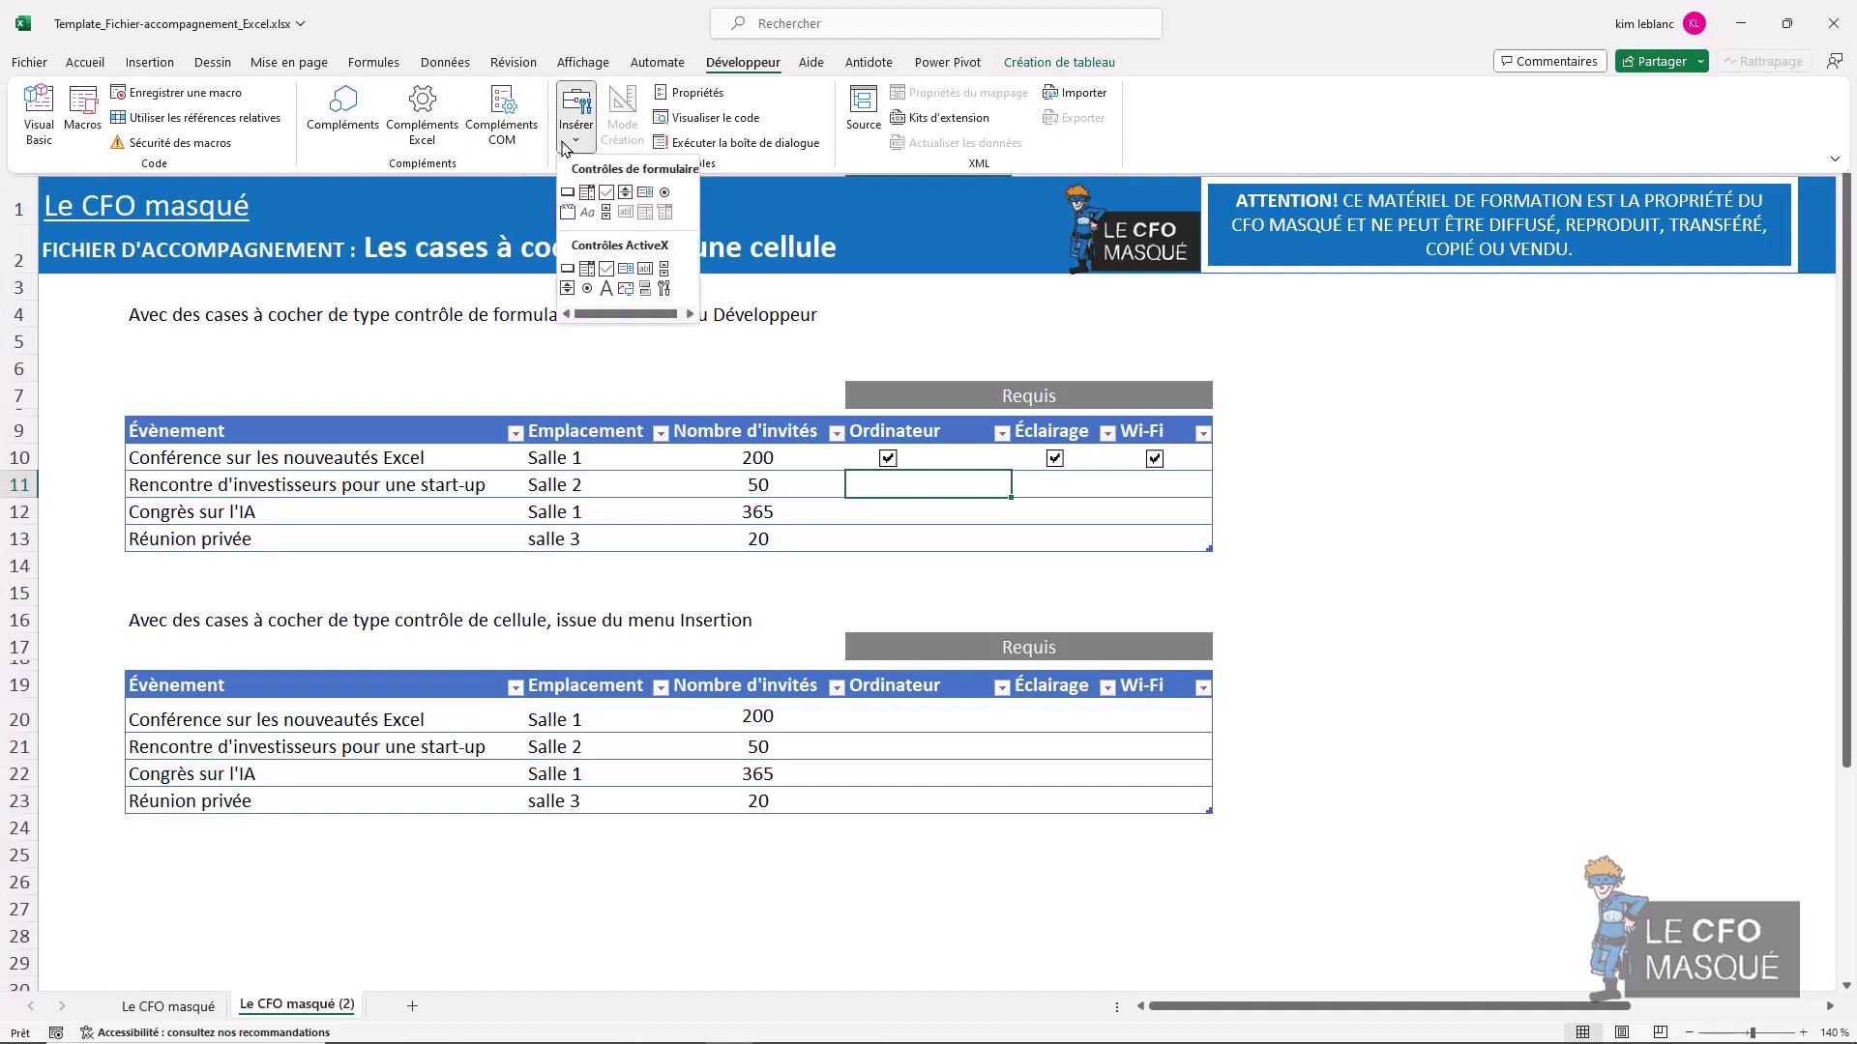
{"action": "left_click", "coordinate": [607, 193]}
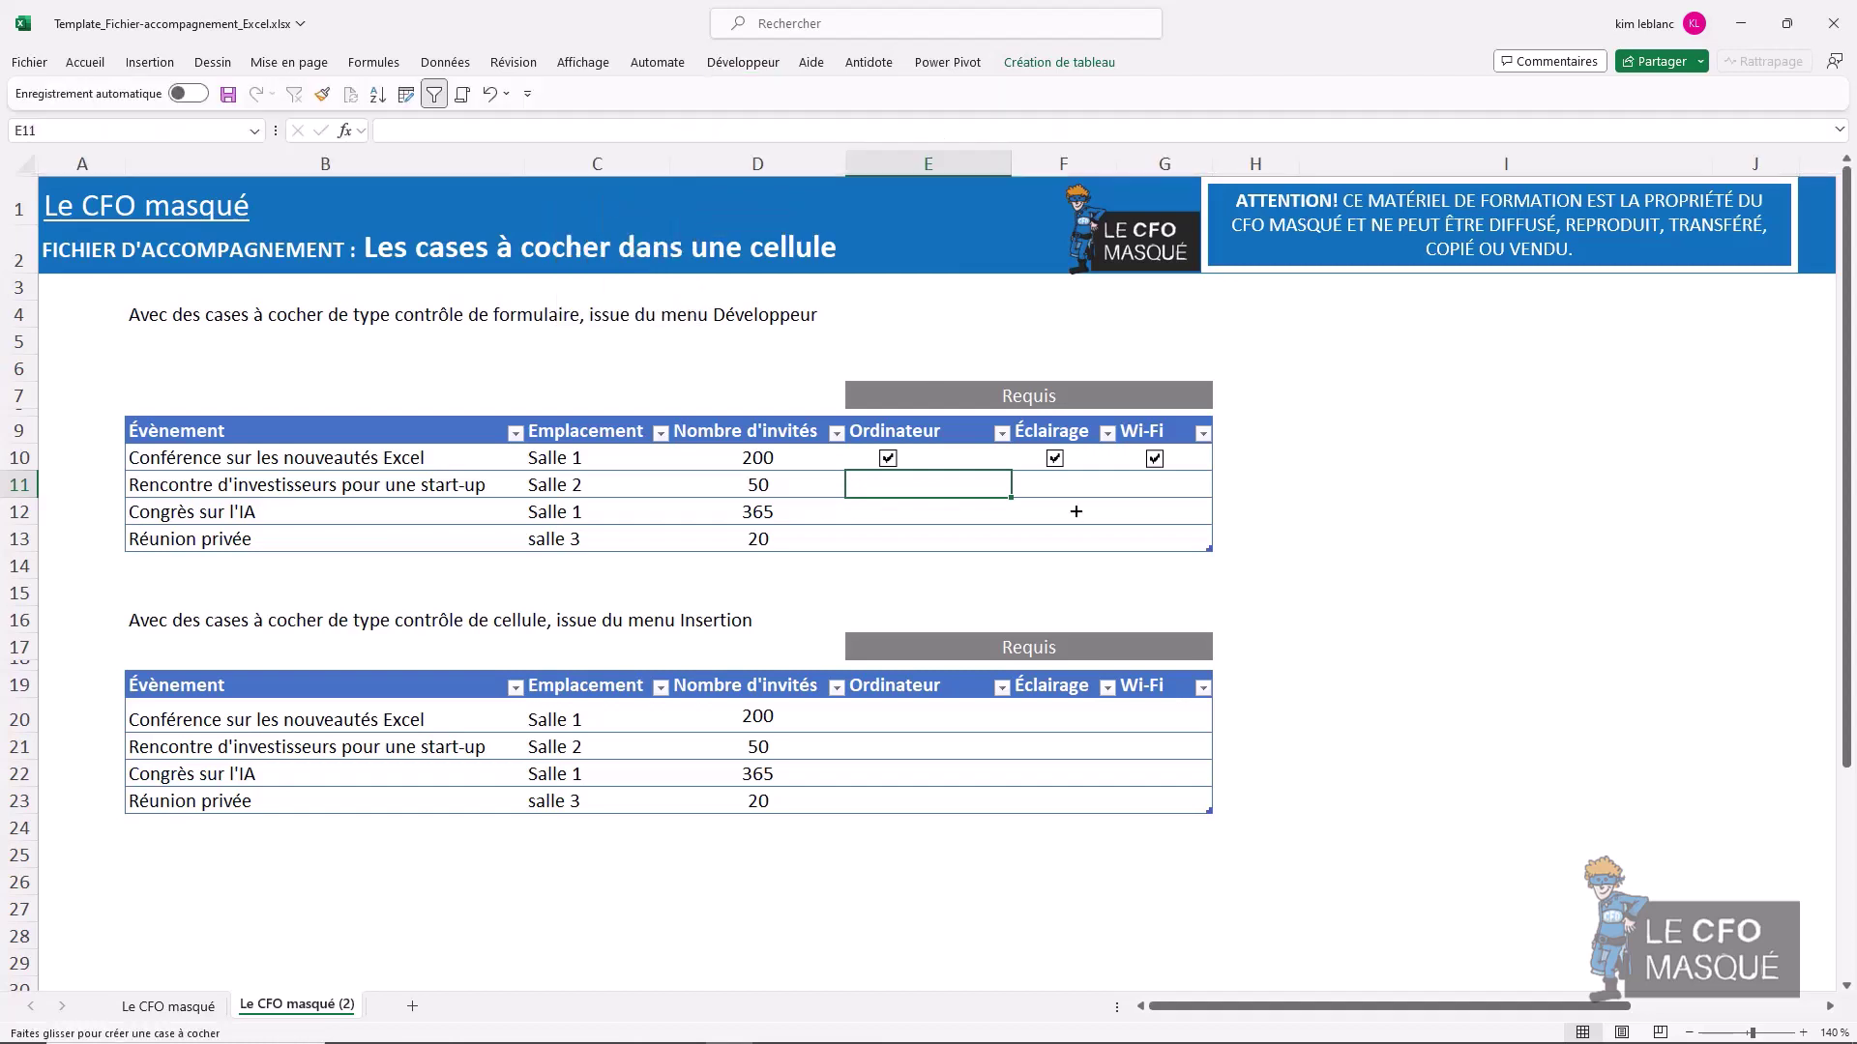
{"action": "left_click", "coordinate": [881, 475]}
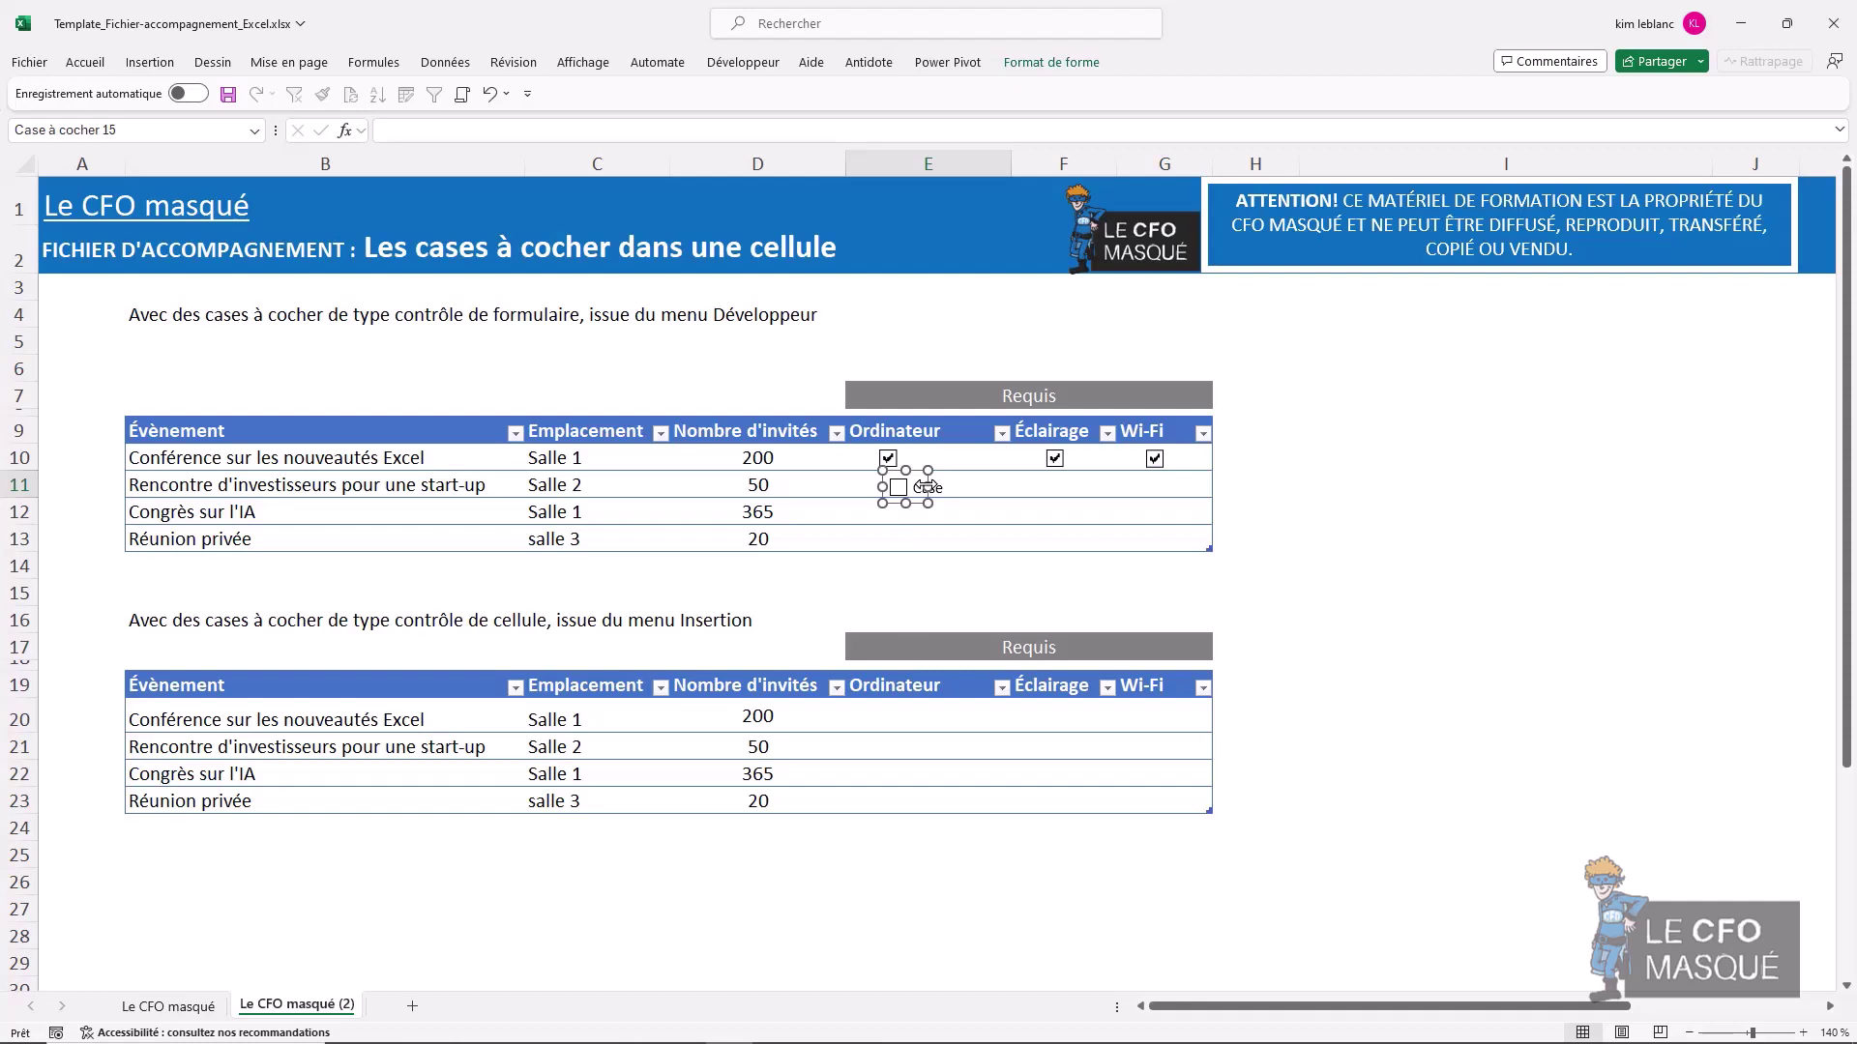
- Widen the new checkbox in E11, delete its whole label text, and shrink its frame to fit the box alone
{"action": "left_click_drag", "start_coordinate": [928, 487], "coordinate": [1035, 486]}
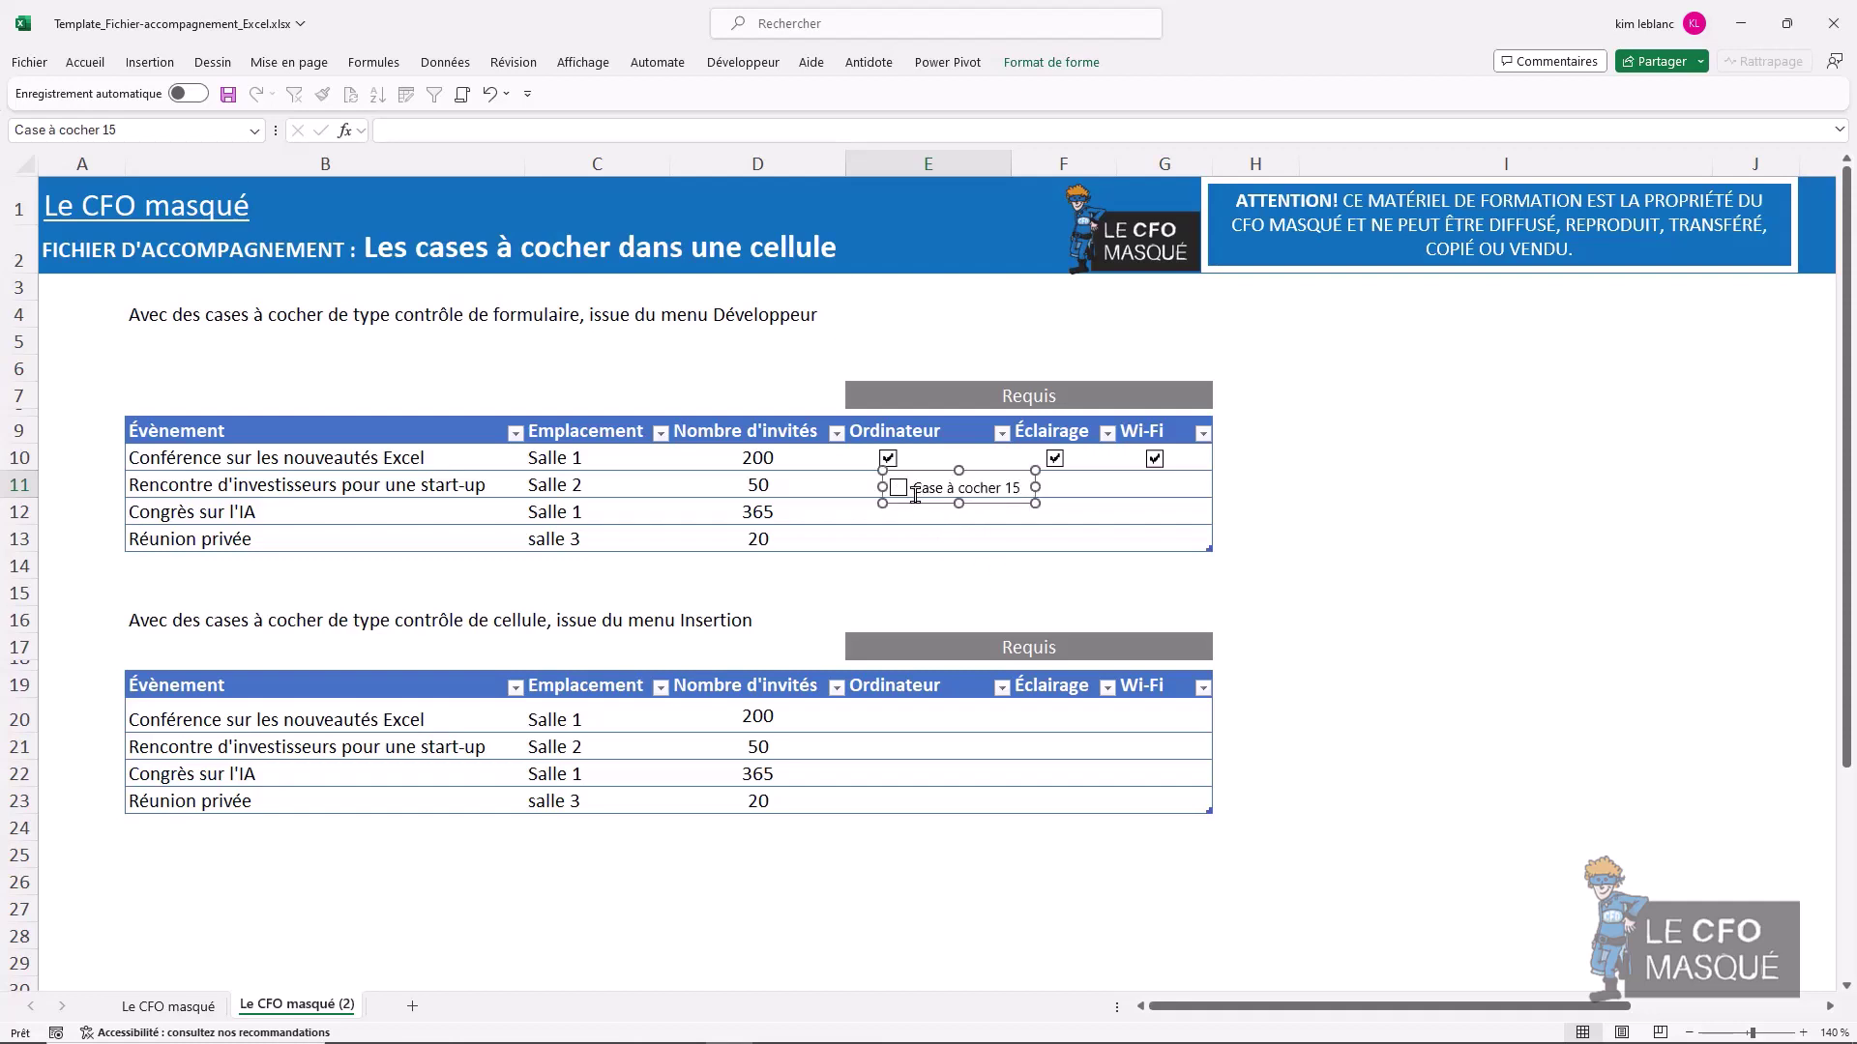
{"action": "left_click", "coordinate": [988, 491]}
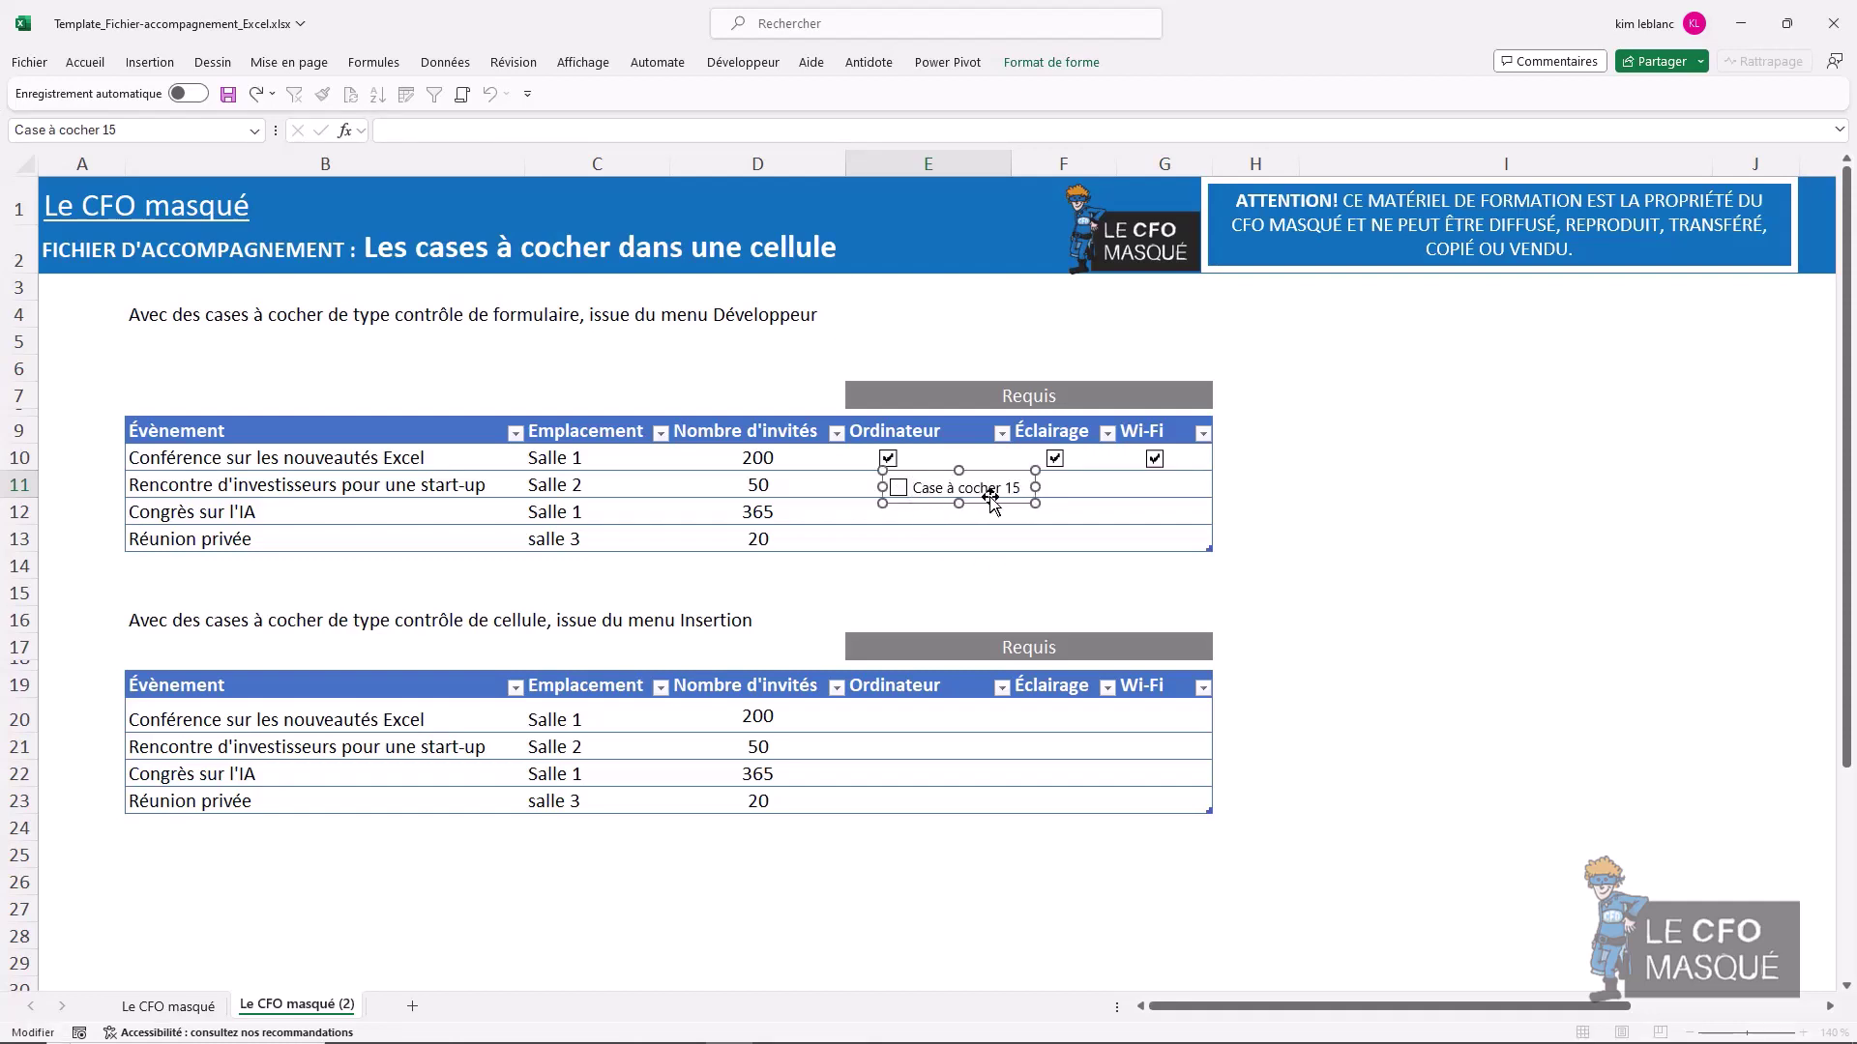
{"action": "key", "text": "Delete"}
{"action": "key", "text": "Delete"}
{"action": "key", "text": "Delete"}
{"action": "key", "text": "Delete"}
{"action": "key", "text": "Delete"}
{"action": "key", "text": "Delete"}
{"action": "key", "text": "Delete"}
{"action": "key", "text": "Delete"}
{"action": "key", "text": "Delete"}
{"action": "key", "text": "Delete"}
{"action": "key", "text": "Delete"}
{"action": "key", "text": "Delete"}
{"action": "key", "text": "Delete"}
{"action": "key", "text": "Delete"}
{"action": "key", "text": "Delete"}
{"action": "key", "text": "Delete"}
{"action": "left_click_drag", "start_coordinate": [1032, 487], "coordinate": [913, 483]}
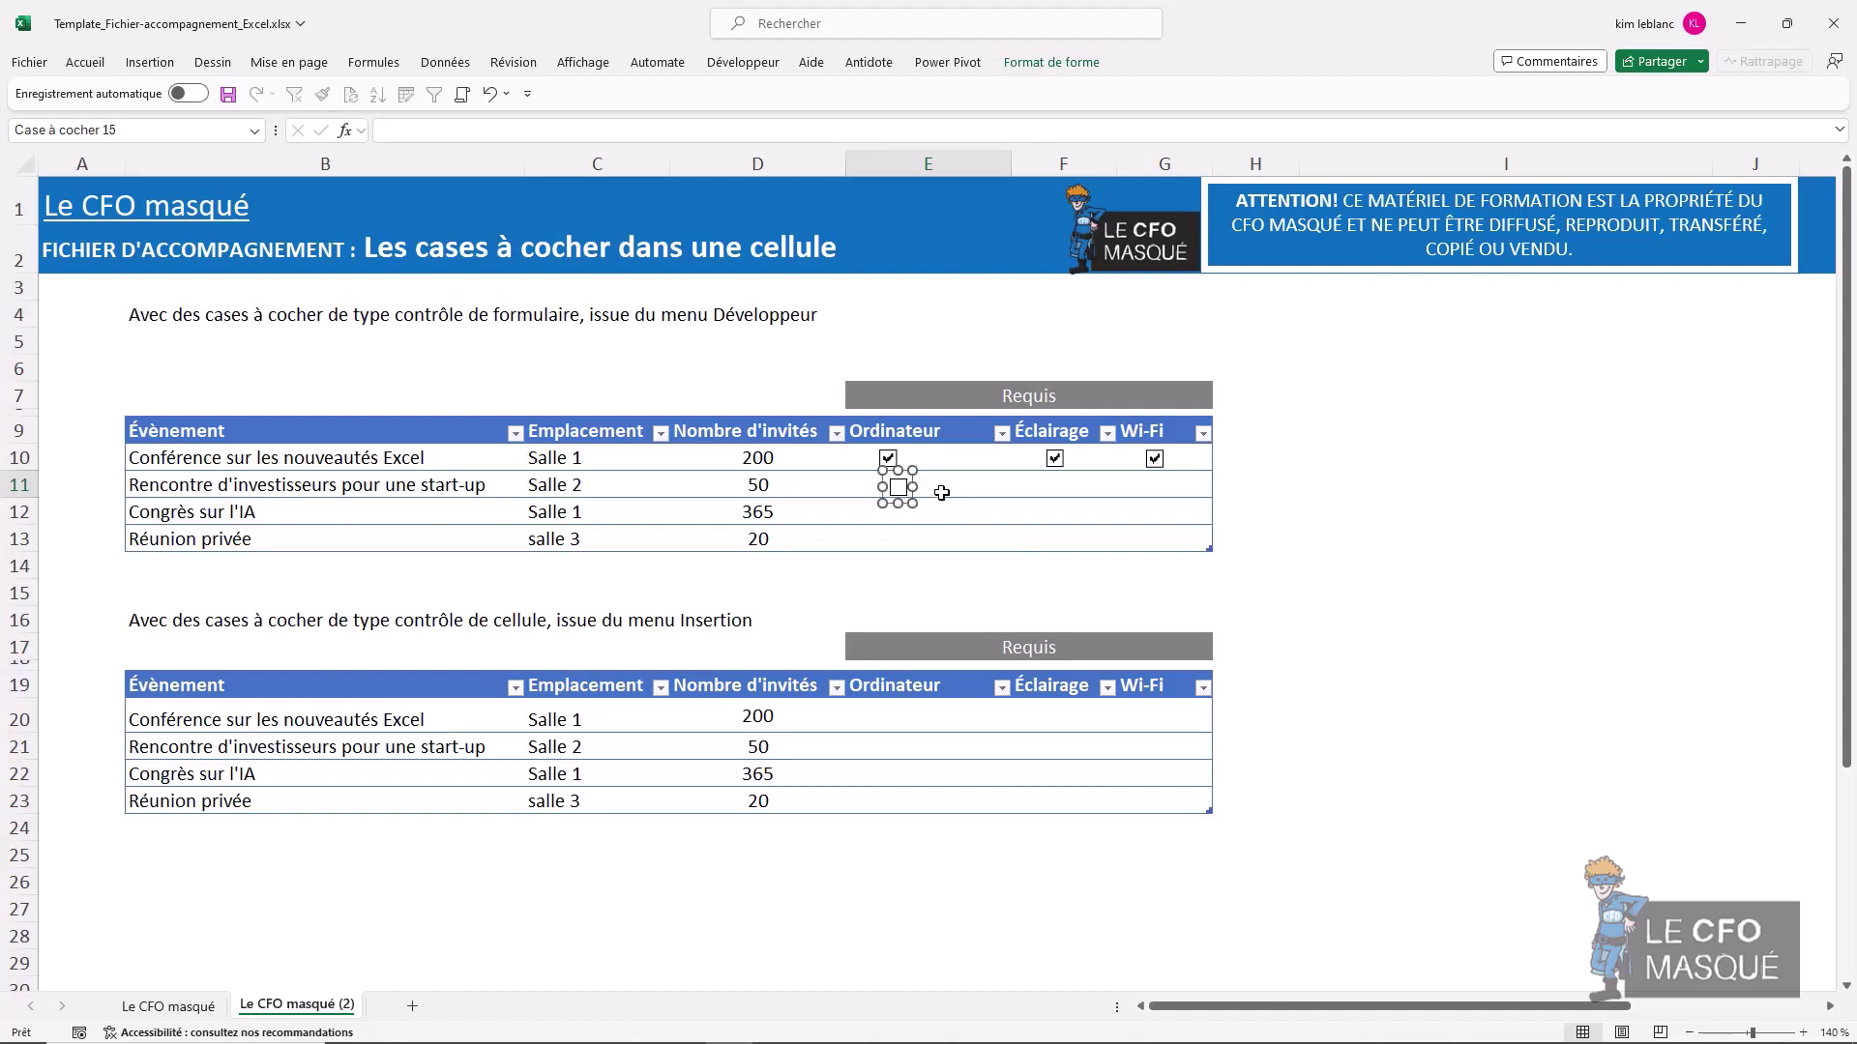
- Duplicate the unlabelled checkbox four times
{"action": "key", "text": "ctrl+d"}
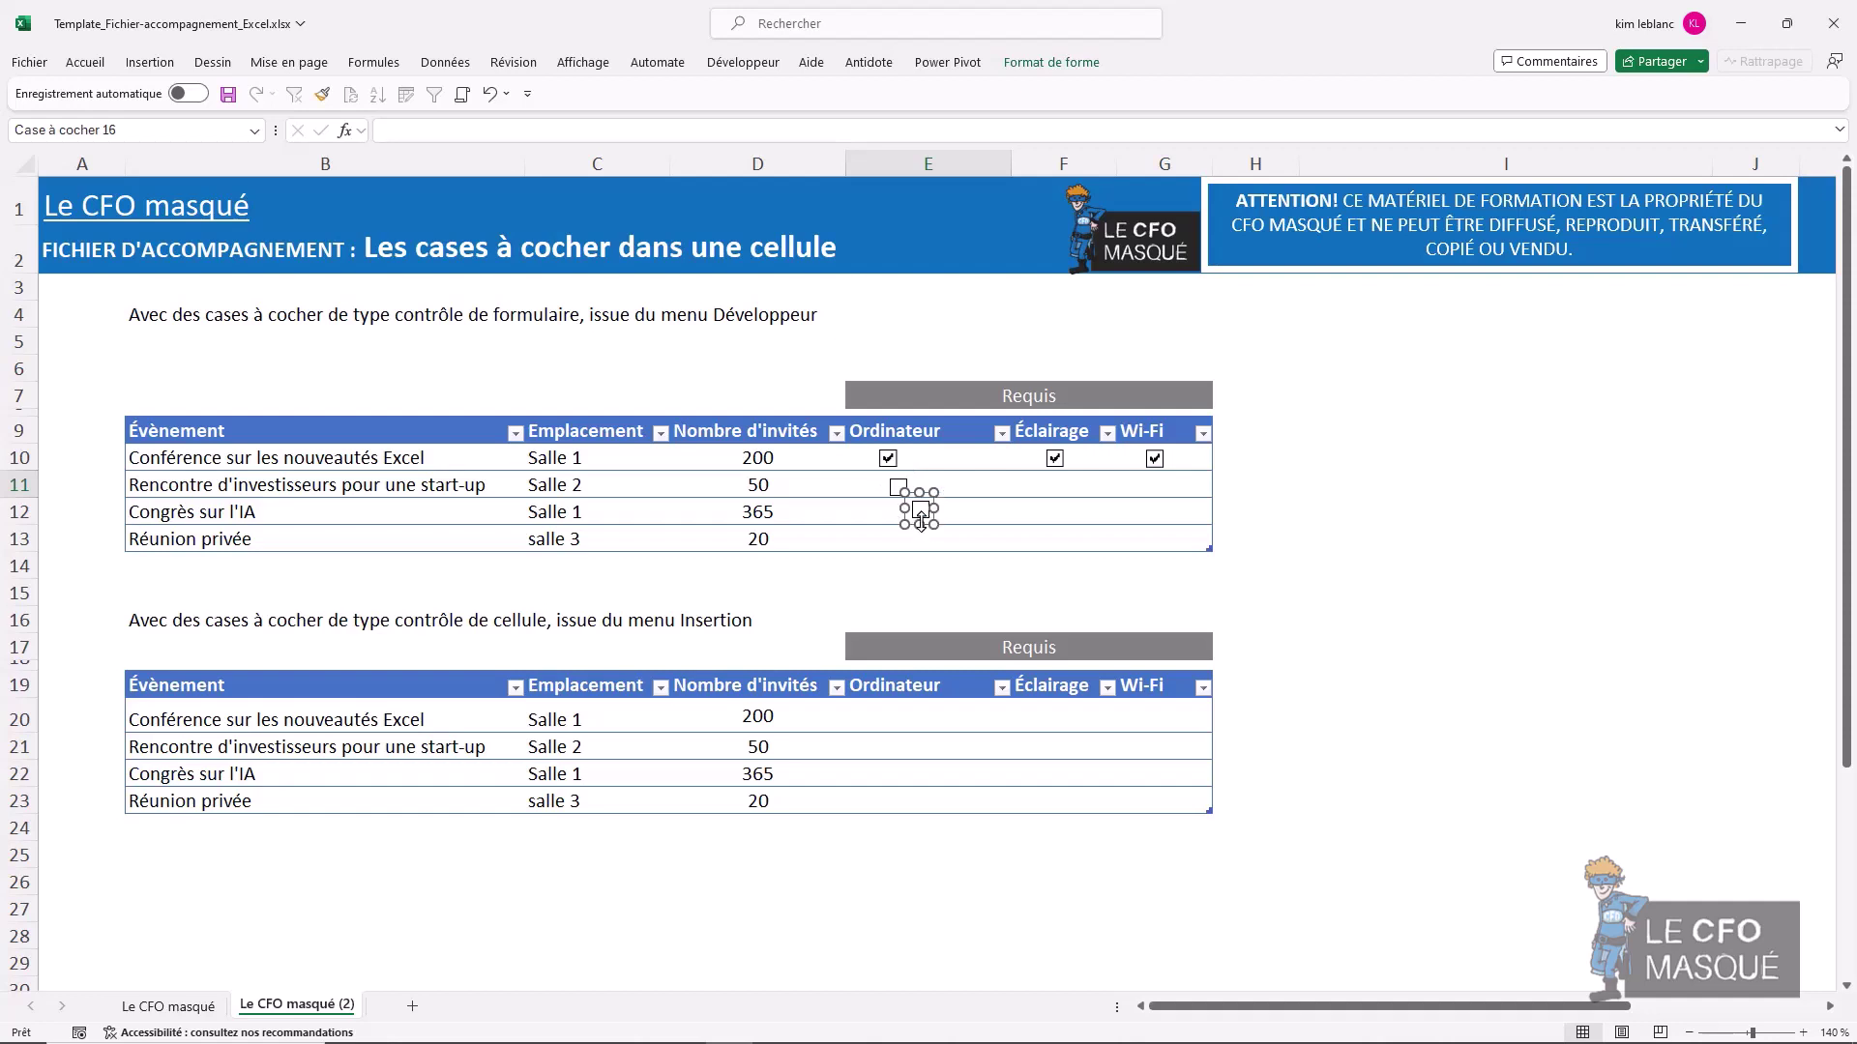
{"action": "key", "text": "ctrl+d"}
{"action": "key", "text": "ctrl+d"}
{"action": "key", "text": "ctrl+d"}
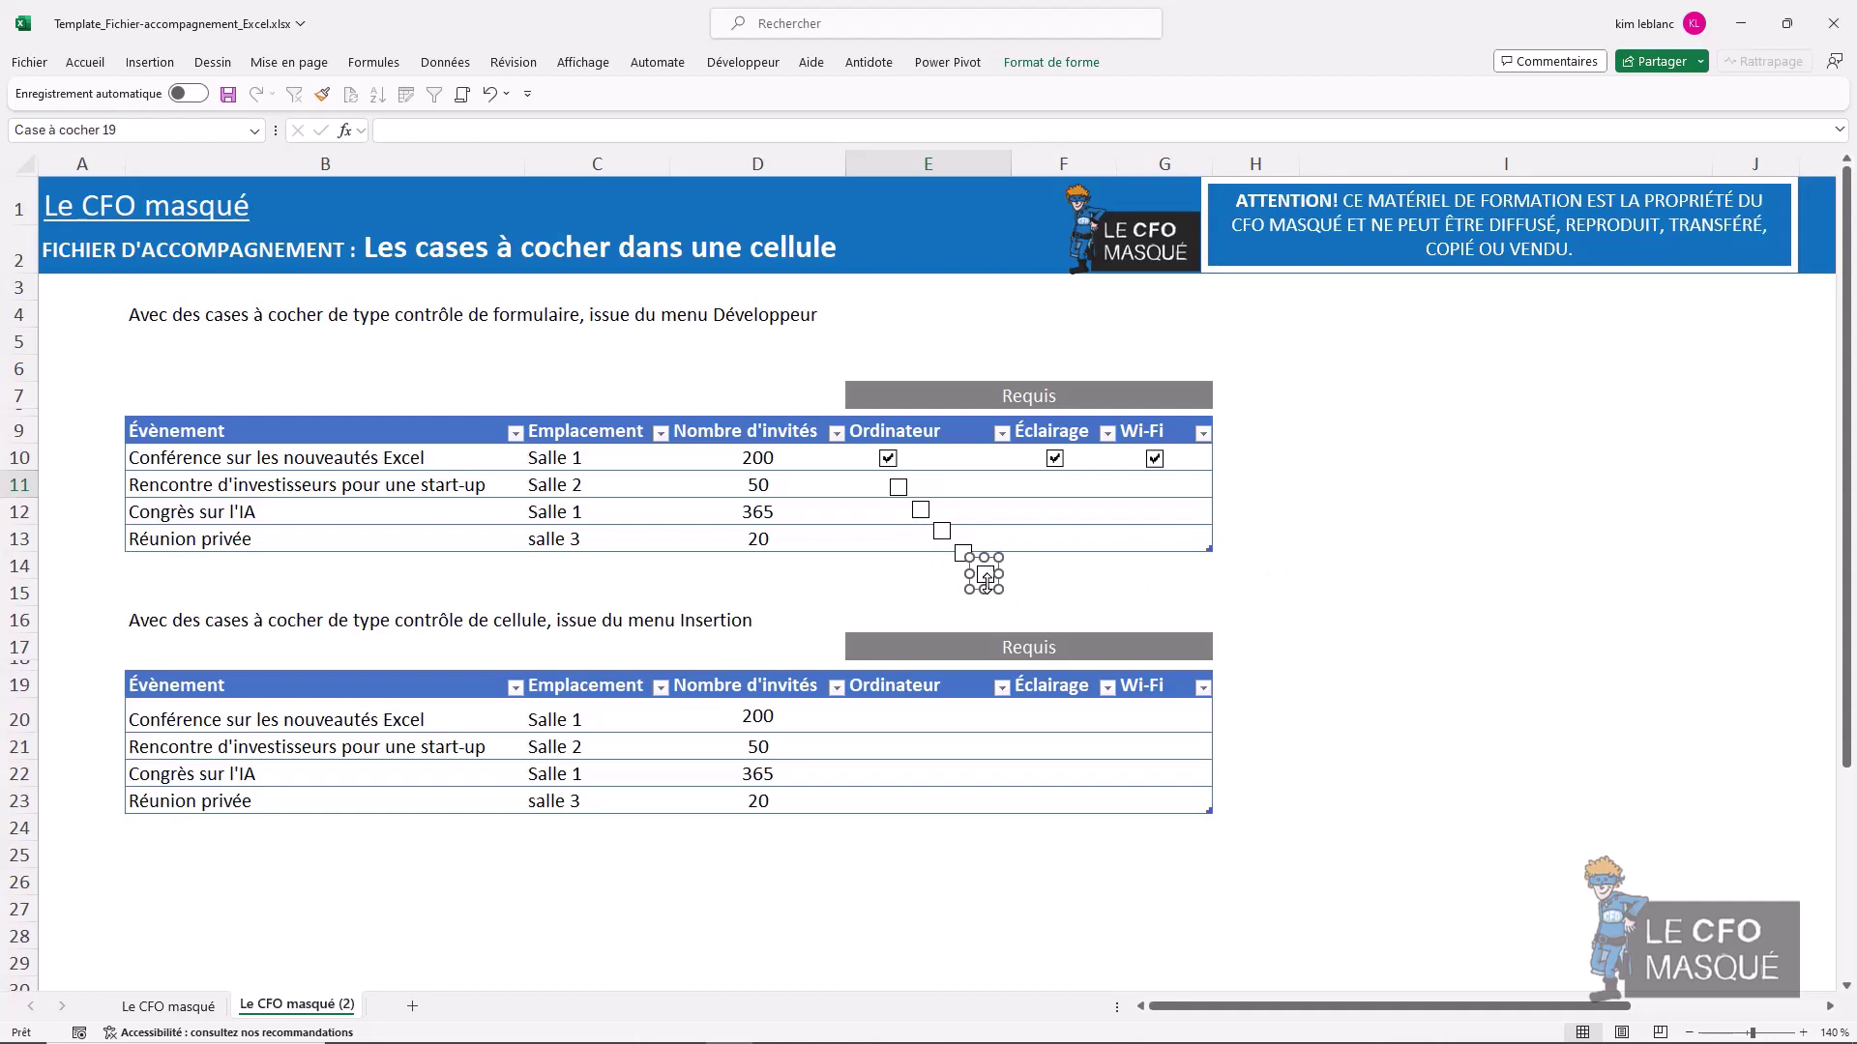
- Move two of the duplicated checkboxes into the Wi-Fi and Éclairage cells of the Rencontre d'investisseurs row
{"action": "left_click_drag", "start_coordinate": [993, 574], "coordinate": [1147, 502]}
{"action": "right_click", "coordinate": [972, 568]}
{"action": "key", "text": "Escape"}
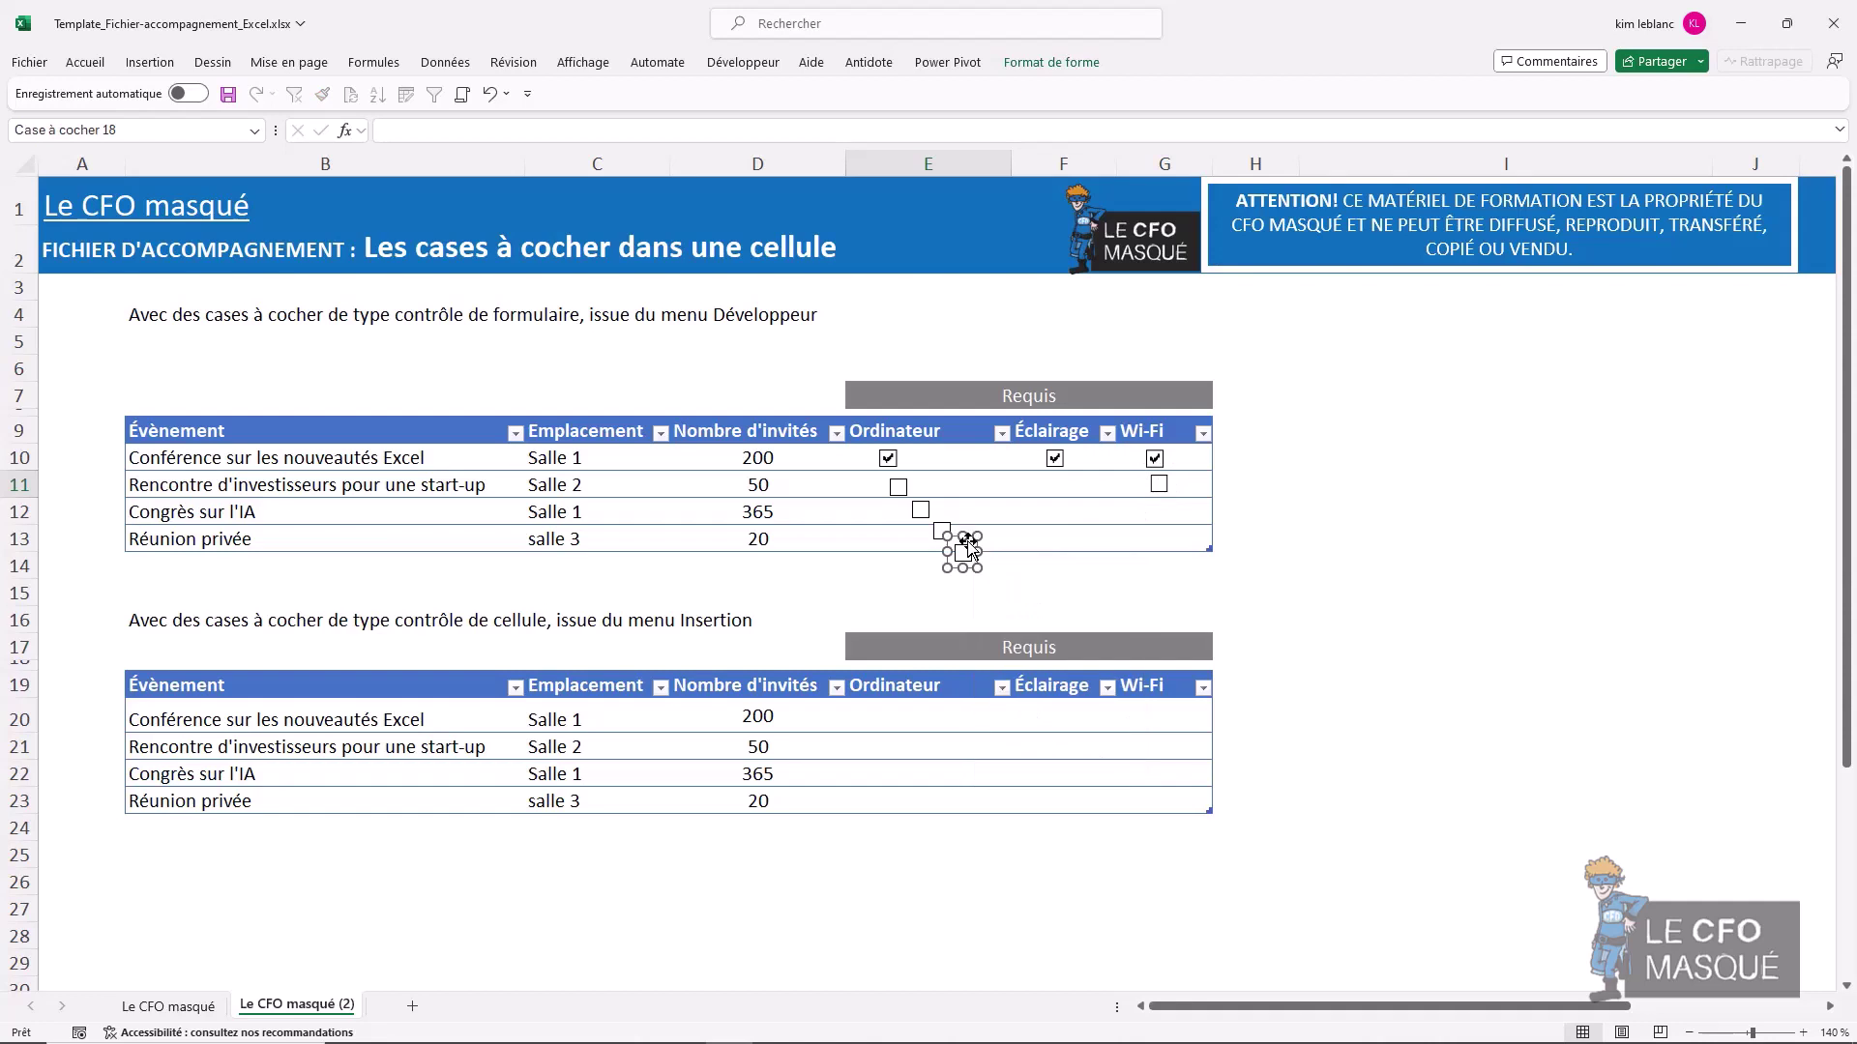
{"action": "left_click_drag", "start_coordinate": [970, 549], "coordinate": [1065, 482]}
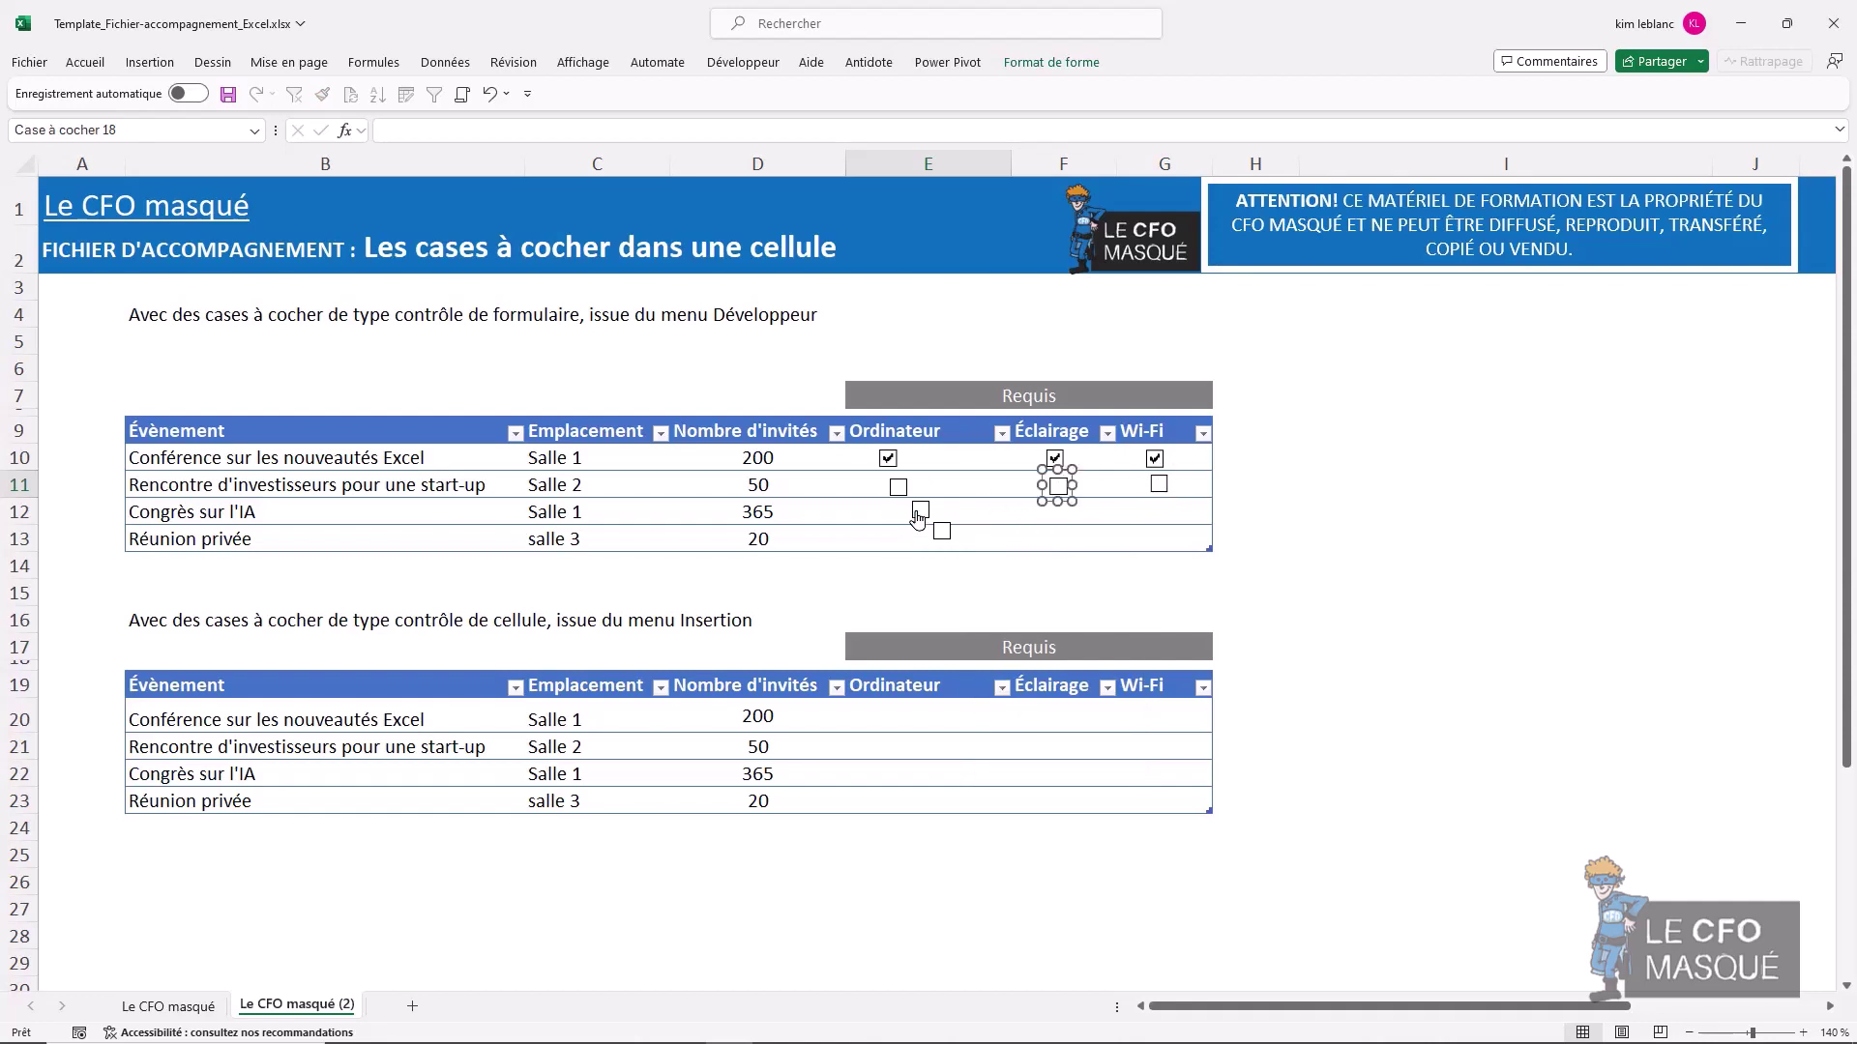
- Move the remaining two duplicated checkboxes into the Ordinateur and Éclairage cells of the Congrès sur l'IA row
{"action": "right_click", "coordinate": [919, 513]}
{"action": "key", "text": "Escape"}
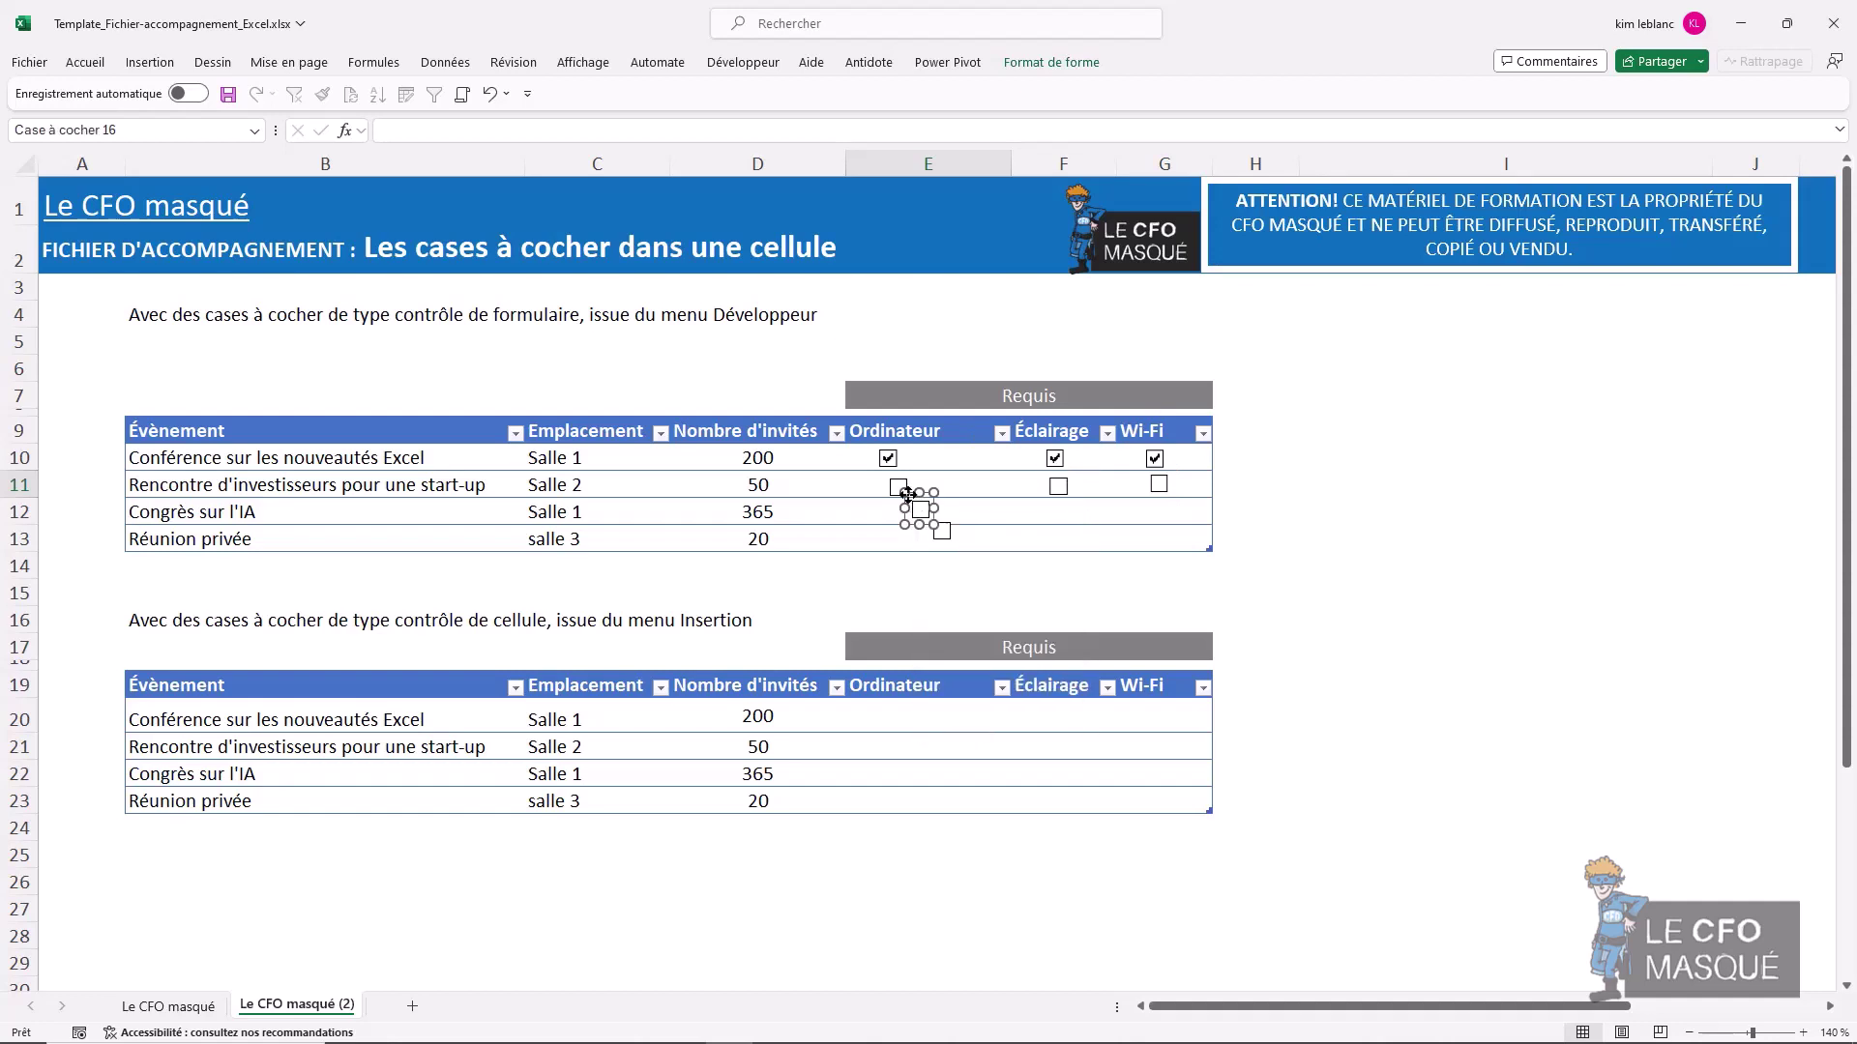
{"action": "left_click_drag", "start_coordinate": [907, 495], "coordinate": [880, 499]}
{"action": "right_click", "coordinate": [942, 522]}
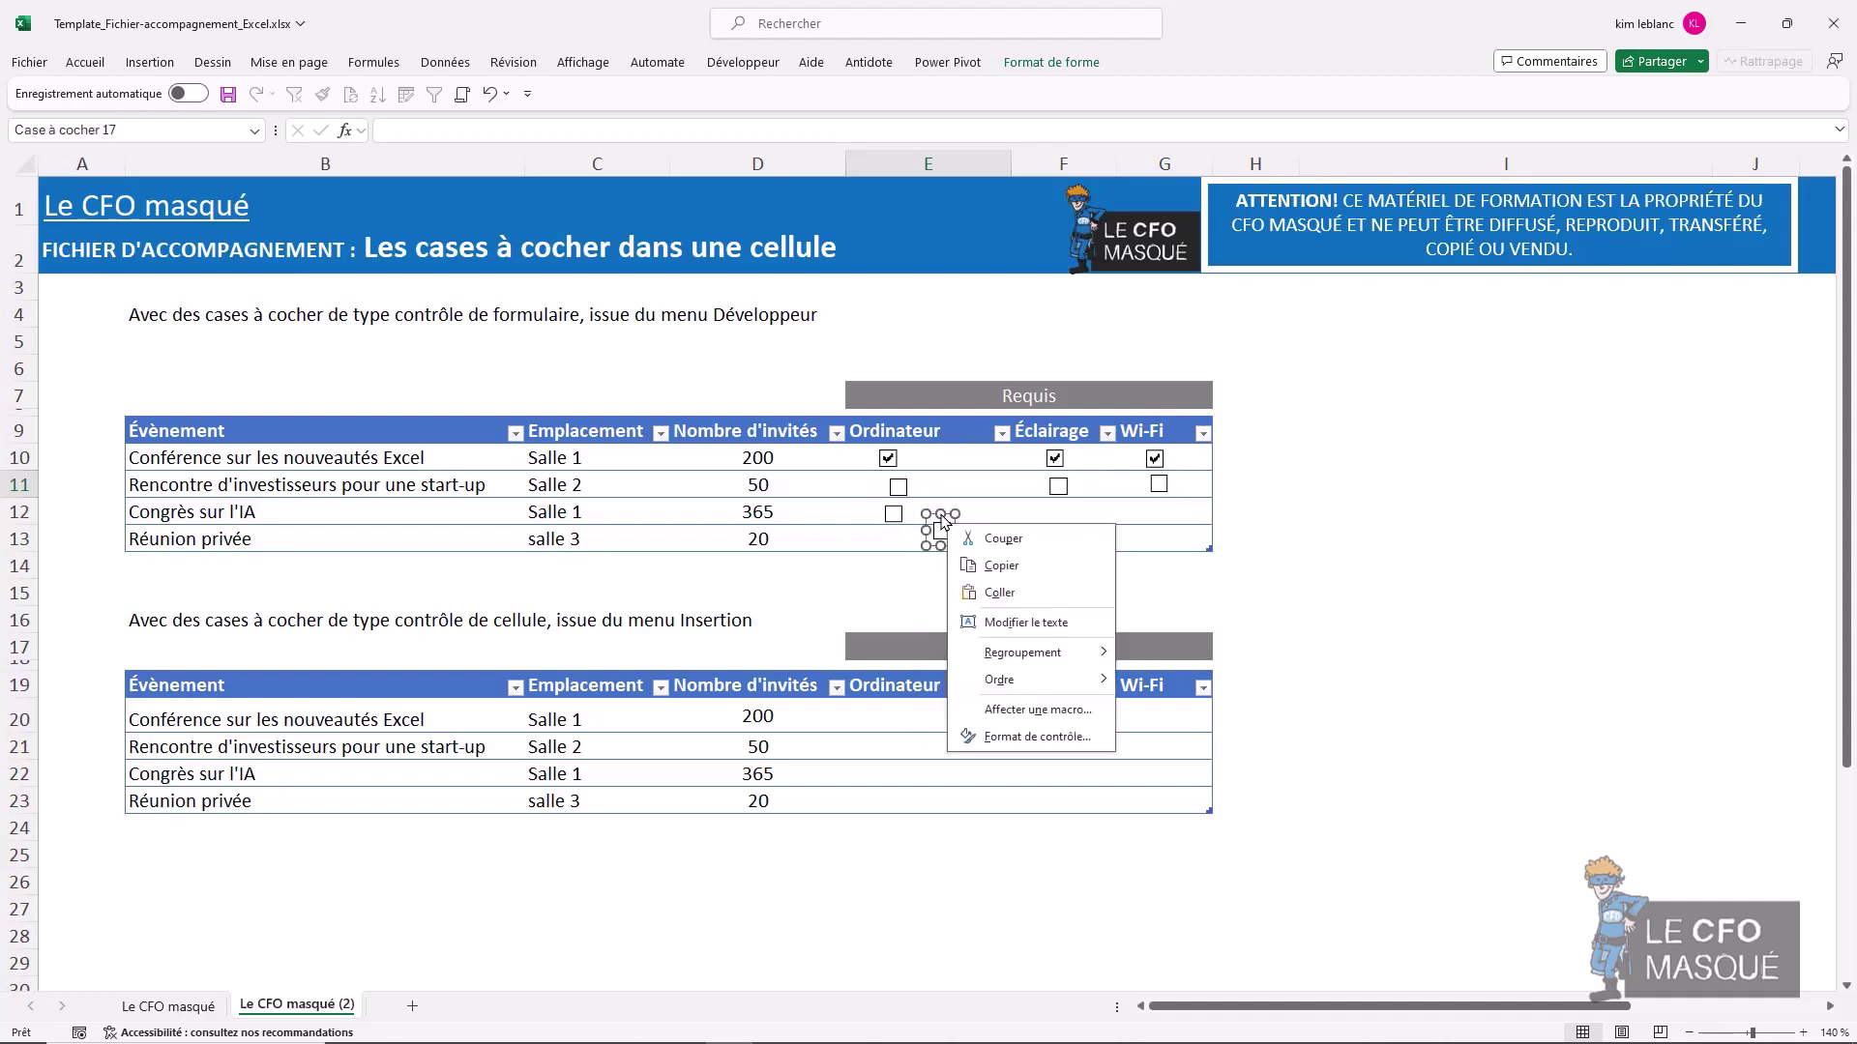
{"action": "key", "text": "Escape"}
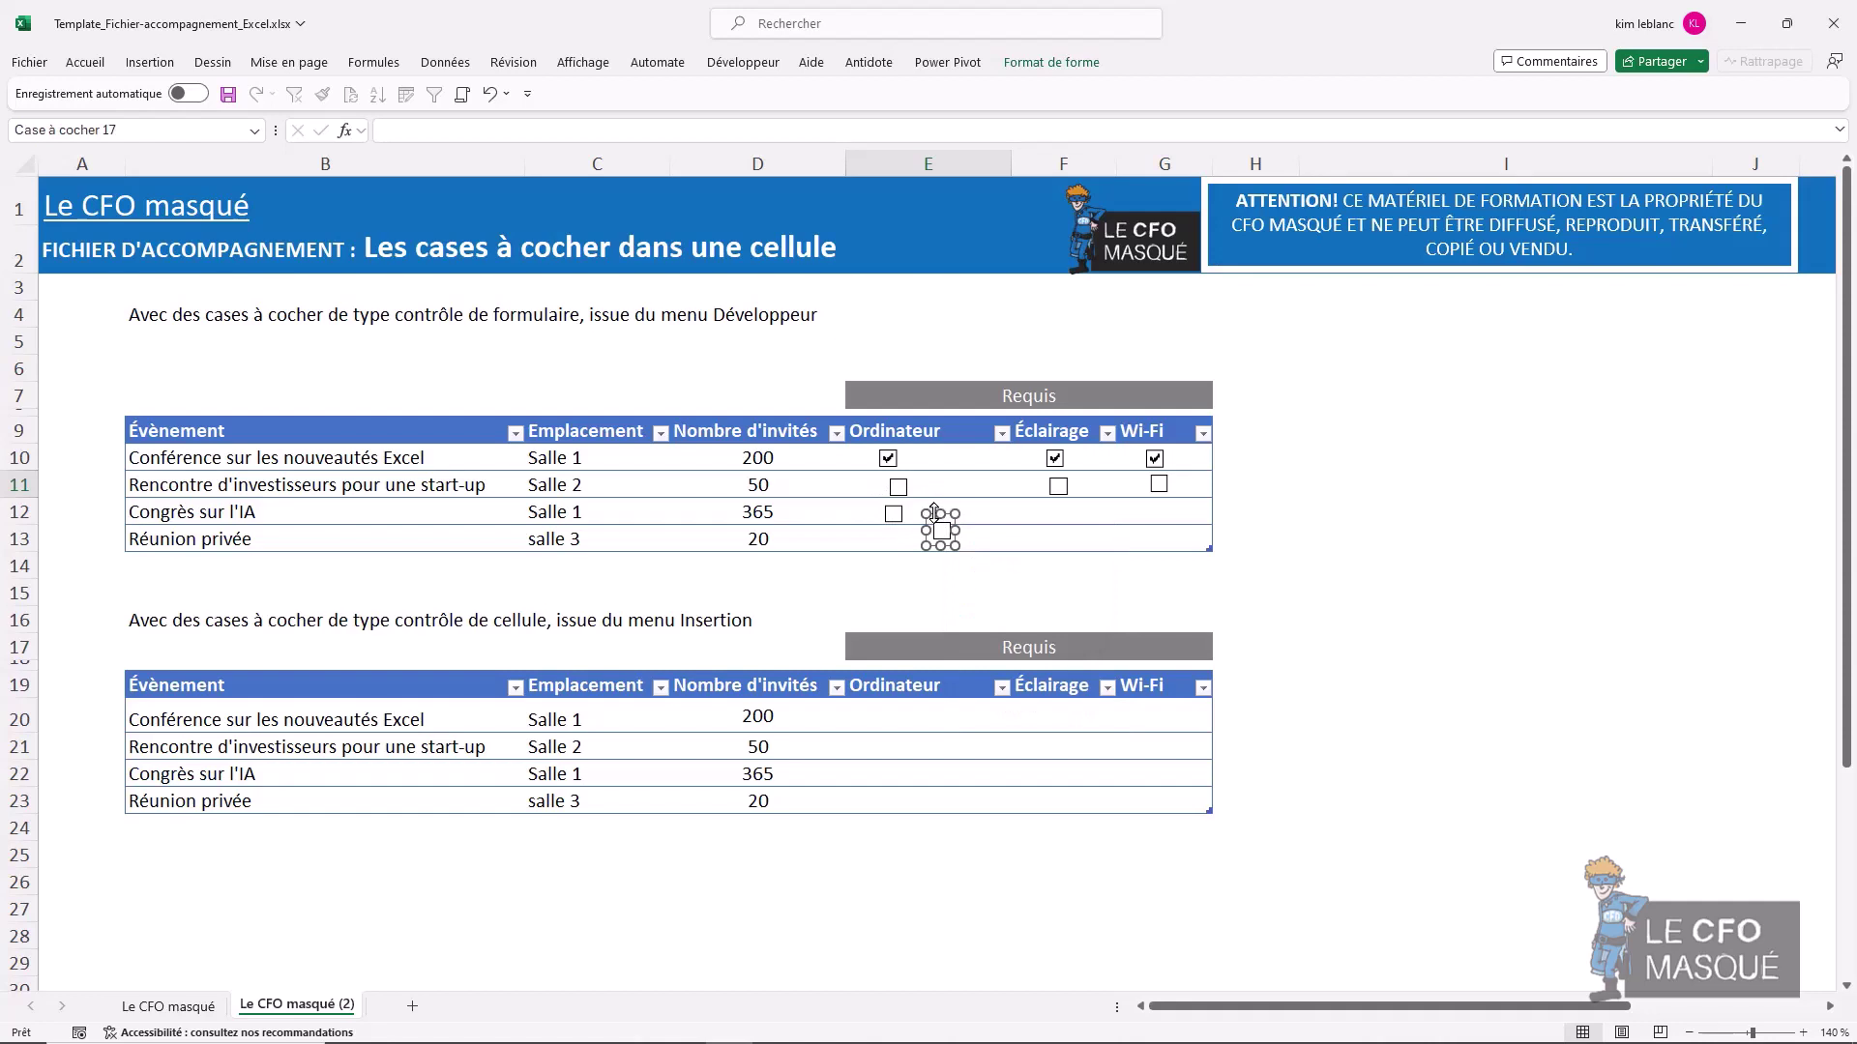
{"action": "left_click_drag", "start_coordinate": [934, 511], "coordinate": [1052, 495]}
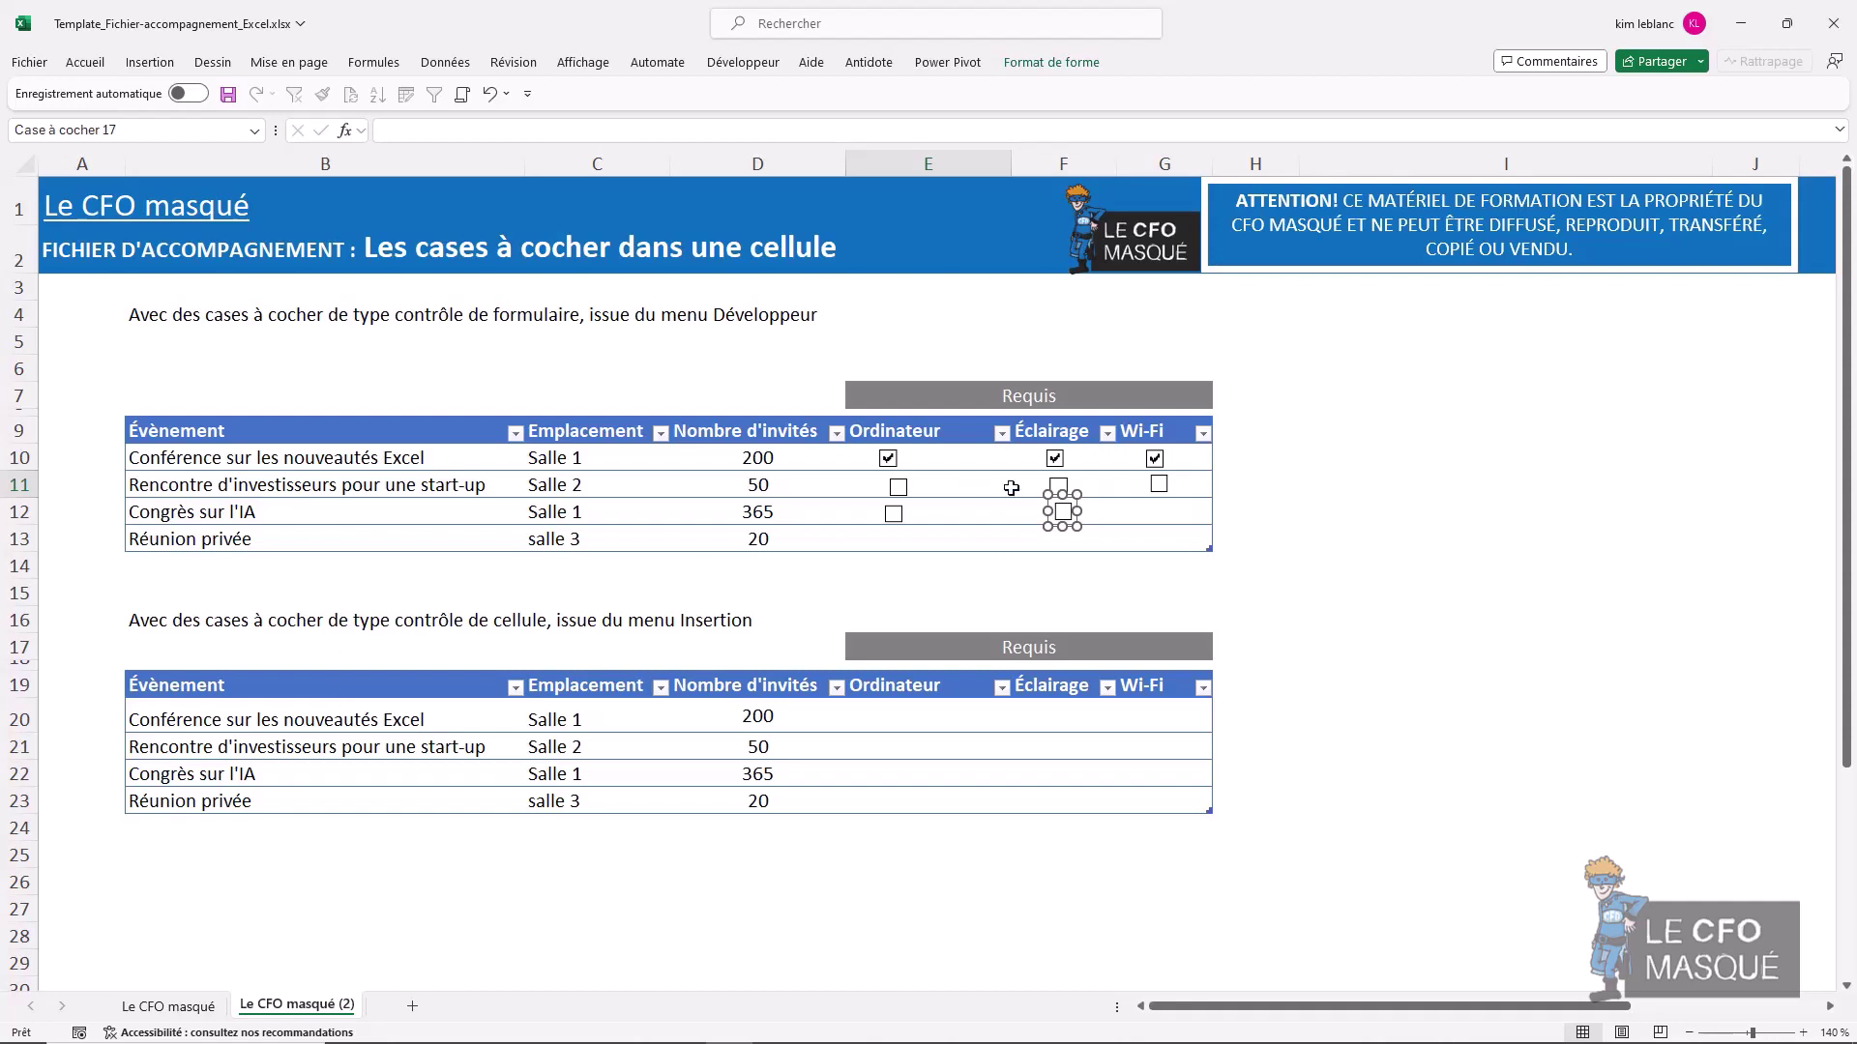
- Add a new row at the end of the first table and select its Ordinateur cell, E14
{"action": "left_click", "coordinate": [1123, 539]}
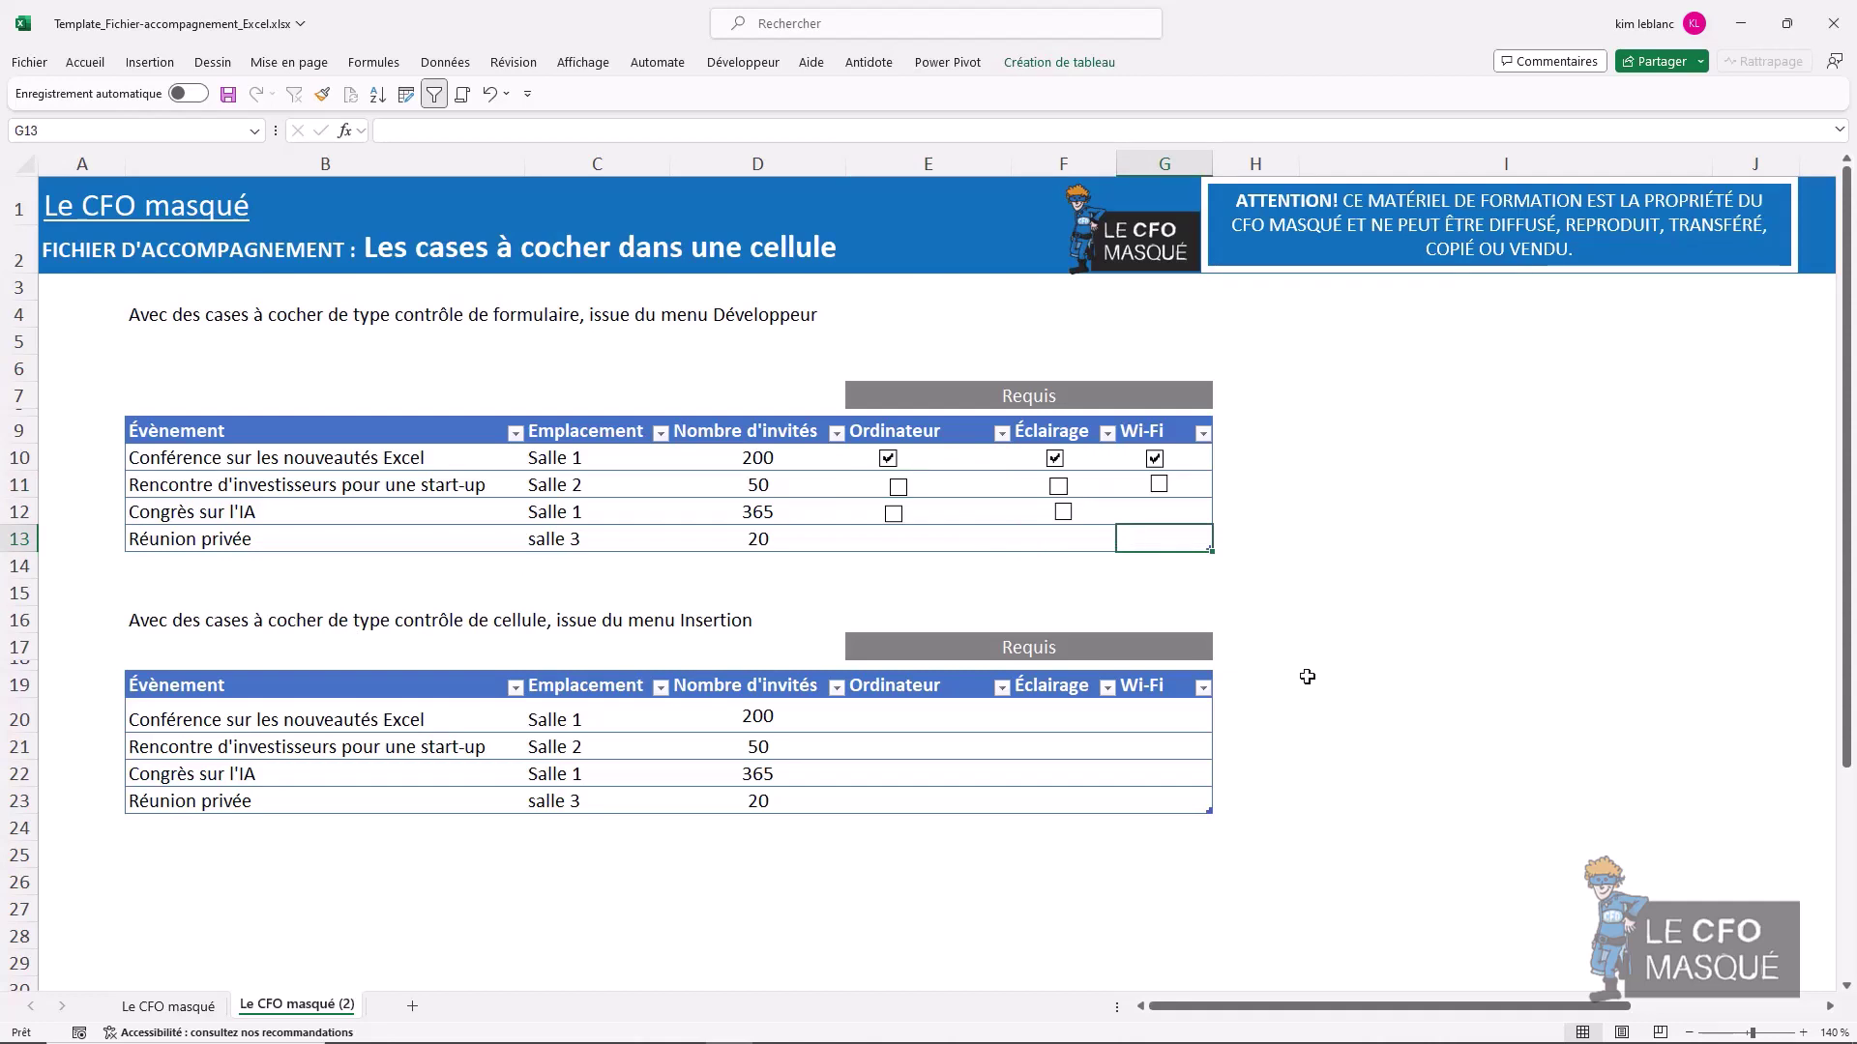
{"action": "key", "text": "Tab"}
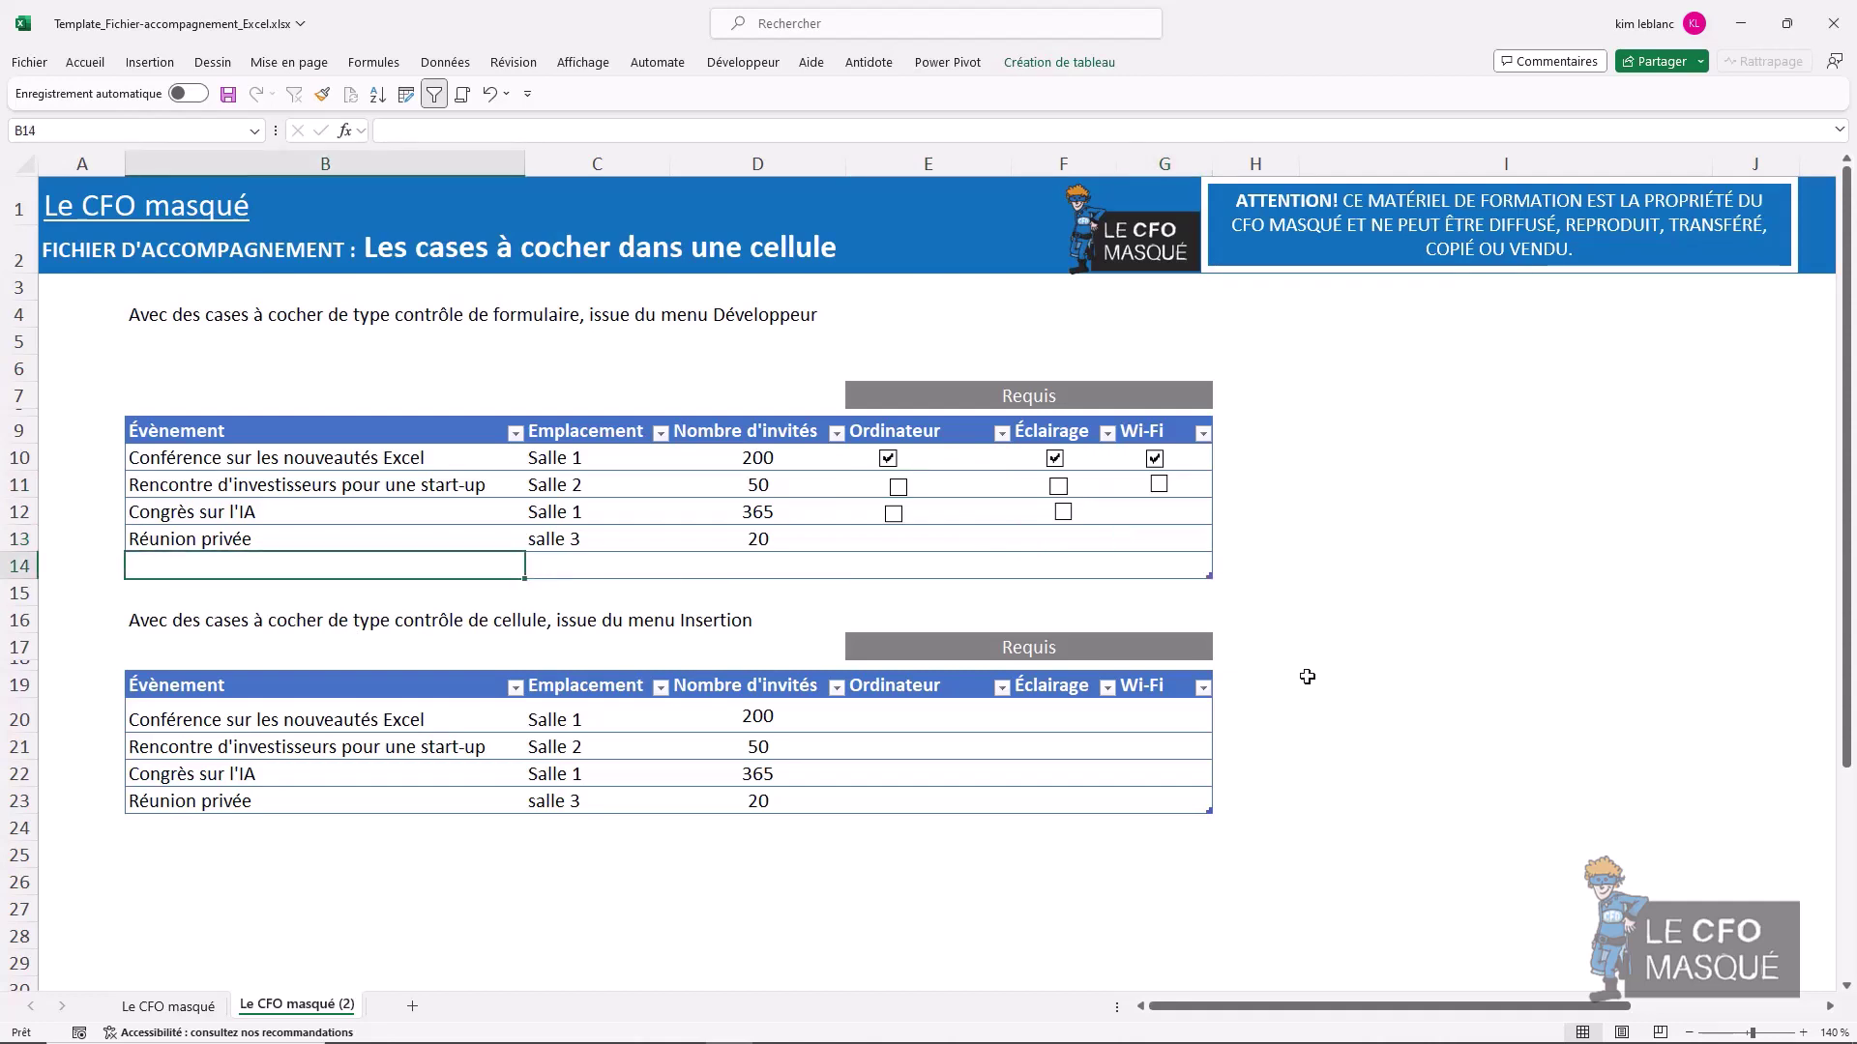
{"action": "right_click", "coordinate": [903, 520]}
{"action": "left_click", "coordinate": [886, 563]}
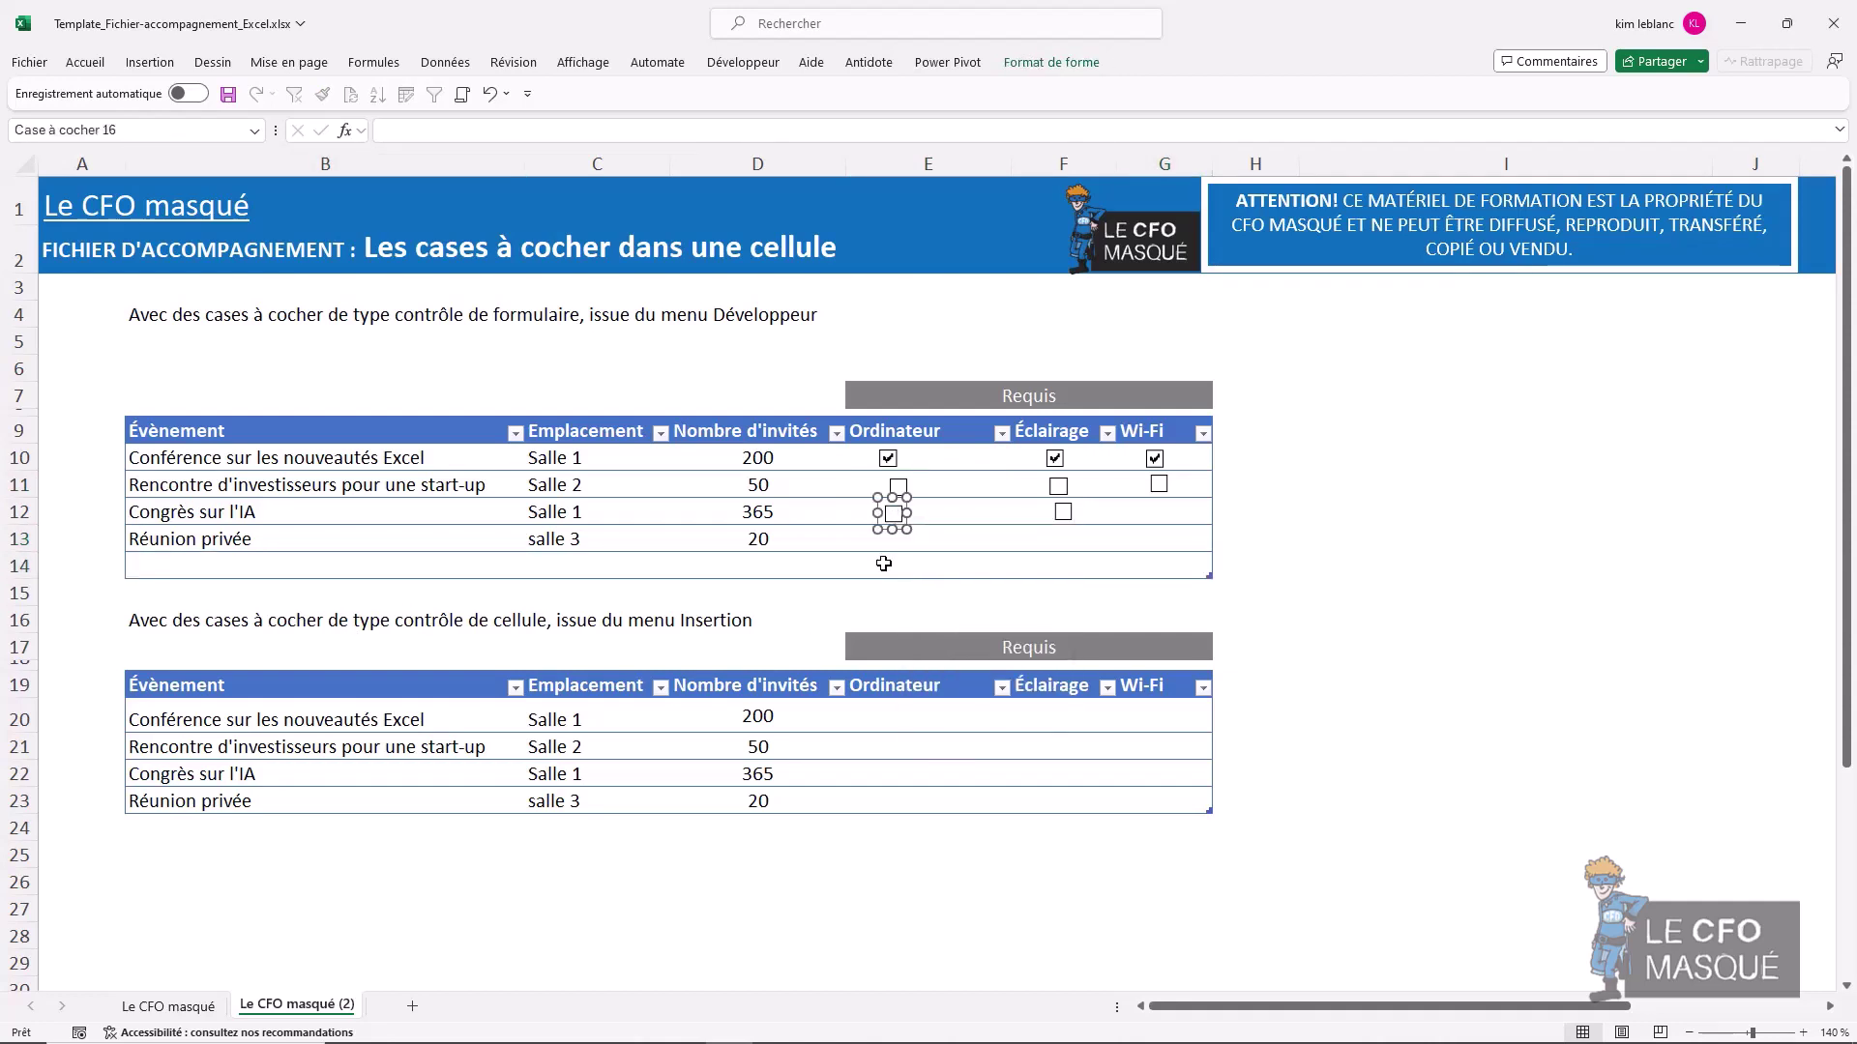
{"action": "left_click", "coordinate": [884, 564]}
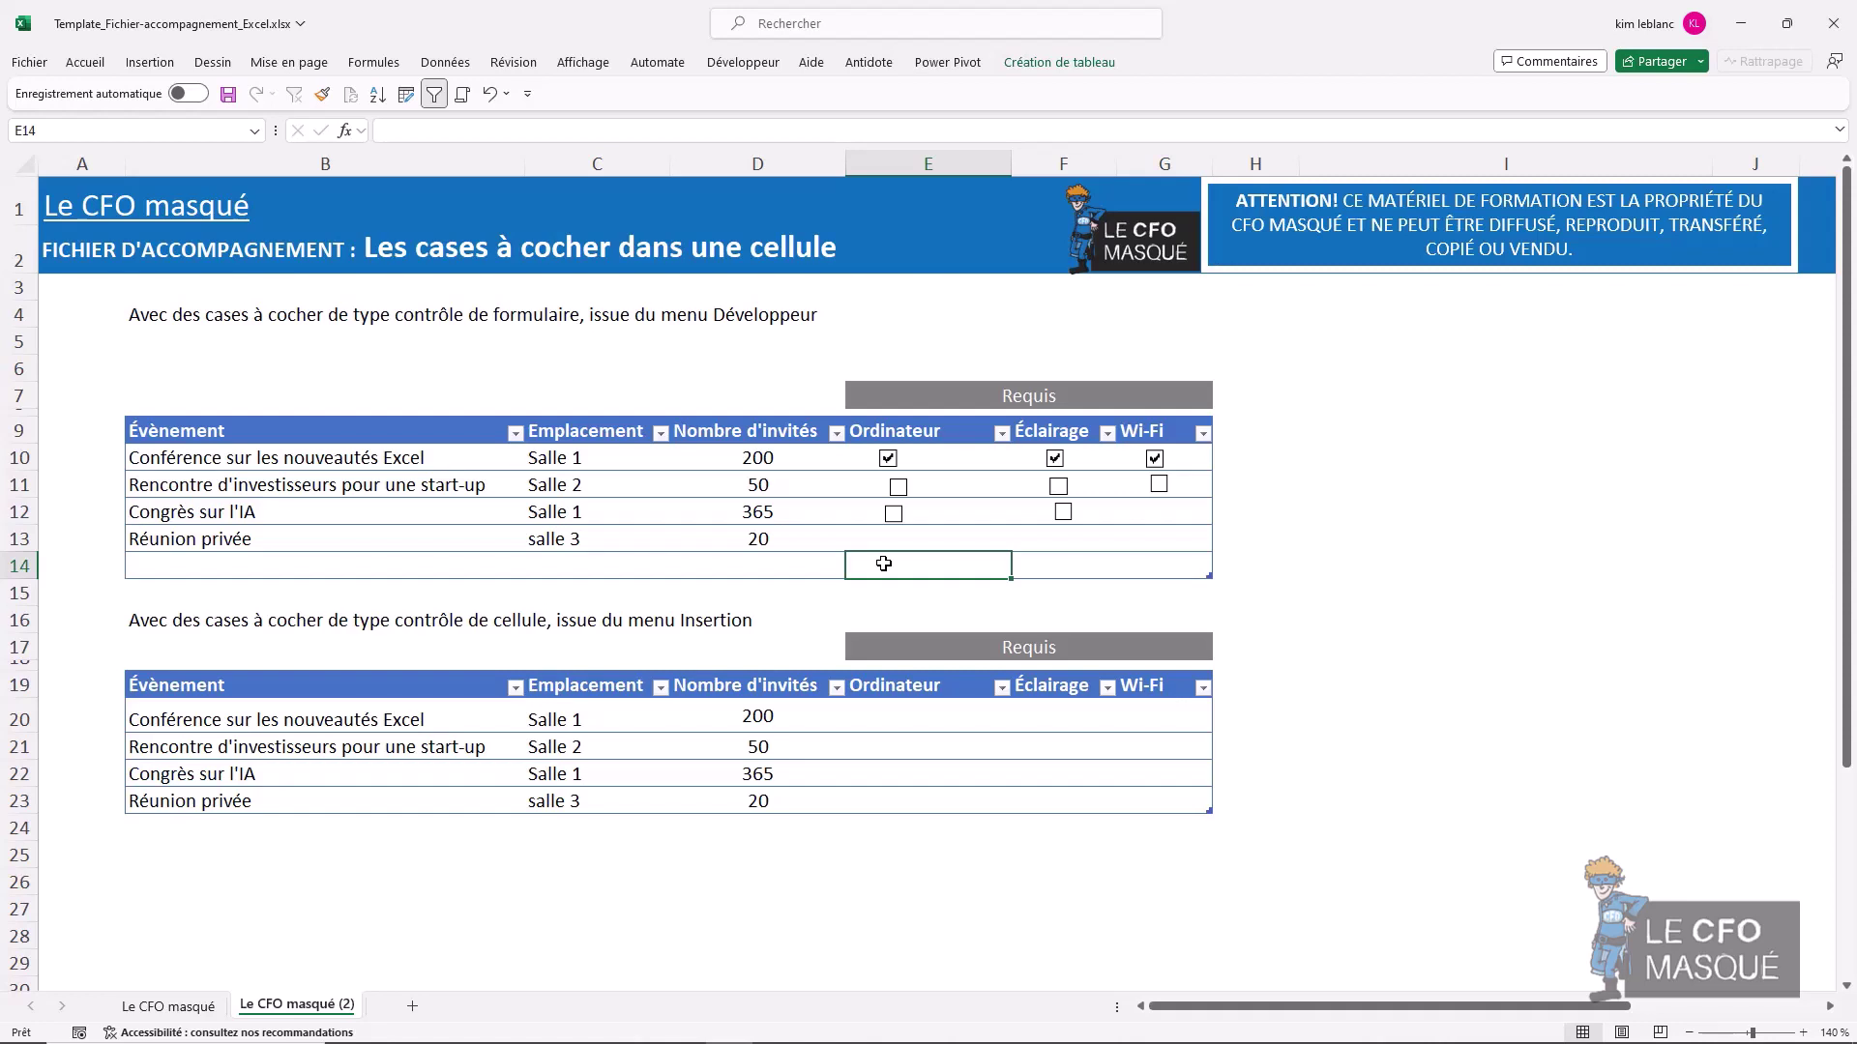
- Link the Ordinateur checkbox of the Conférence sur les nouveautés Excel row to cell E10, and untick it
{"action": "right_click", "coordinate": [884, 470]}
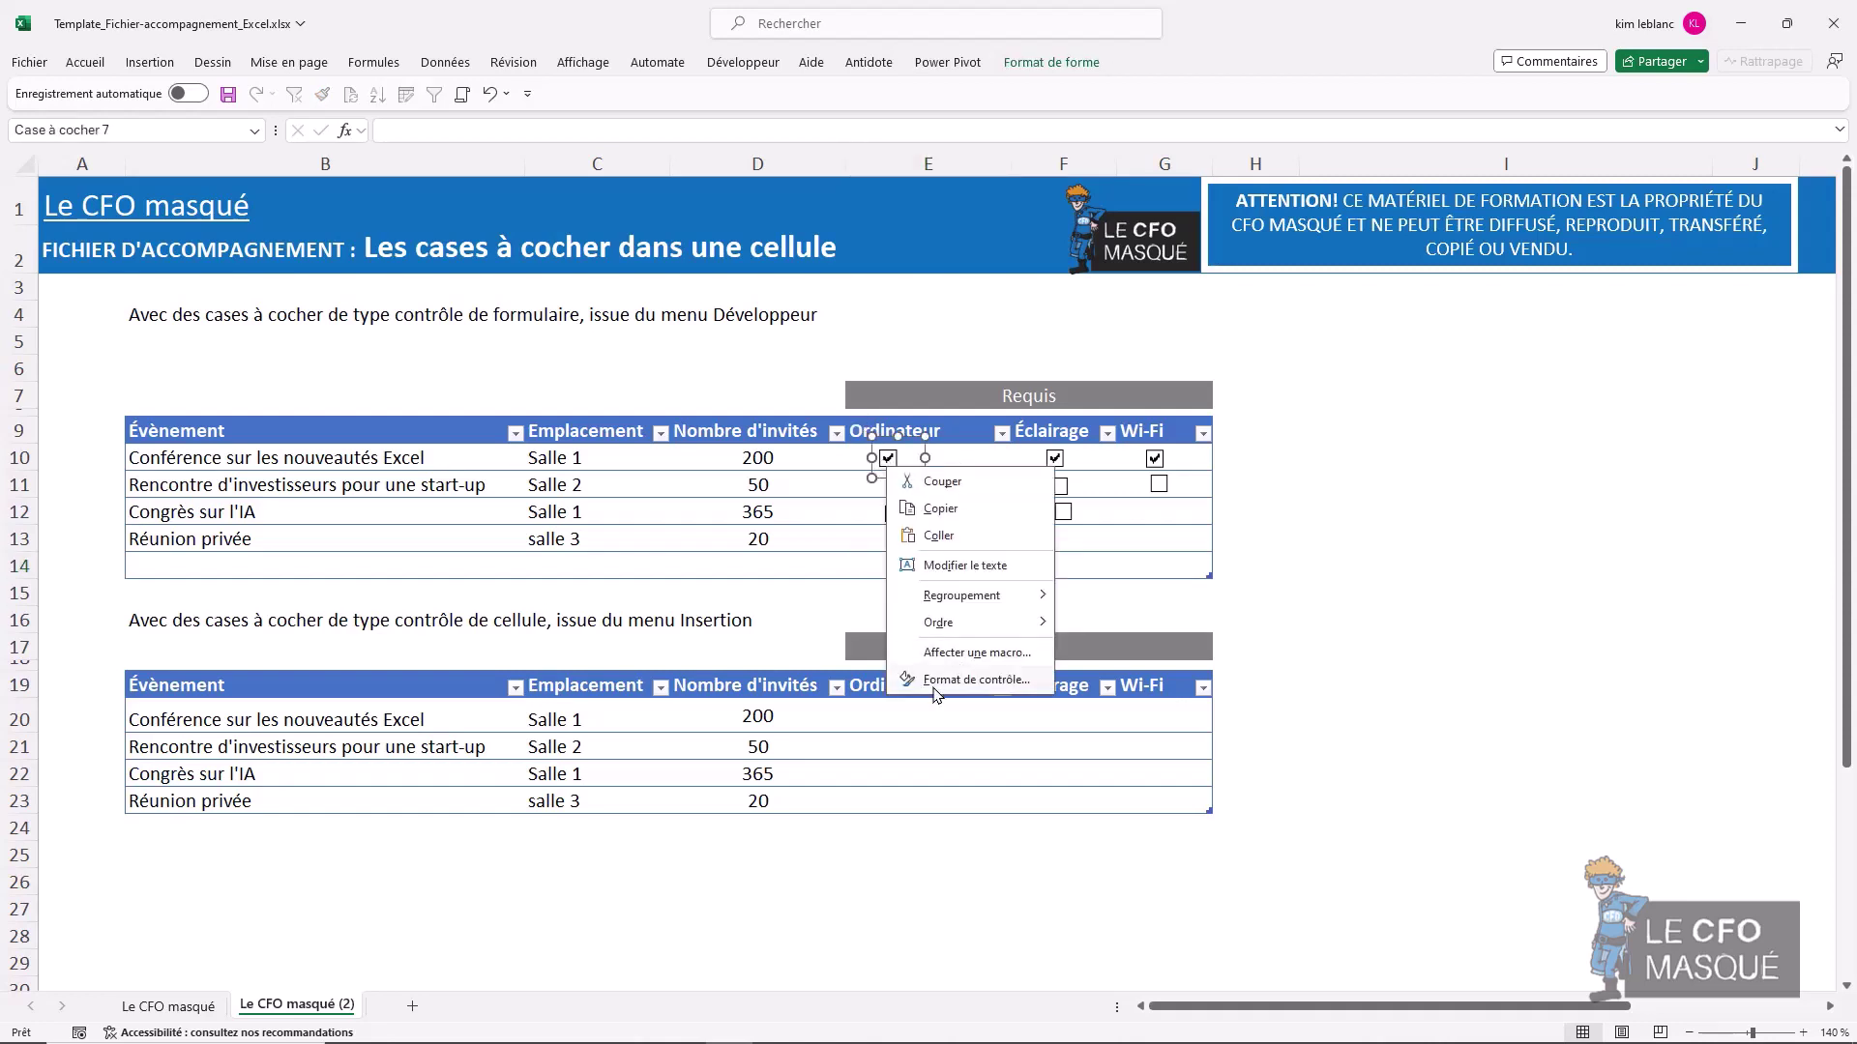
{"action": "left_click", "coordinate": [965, 681]}
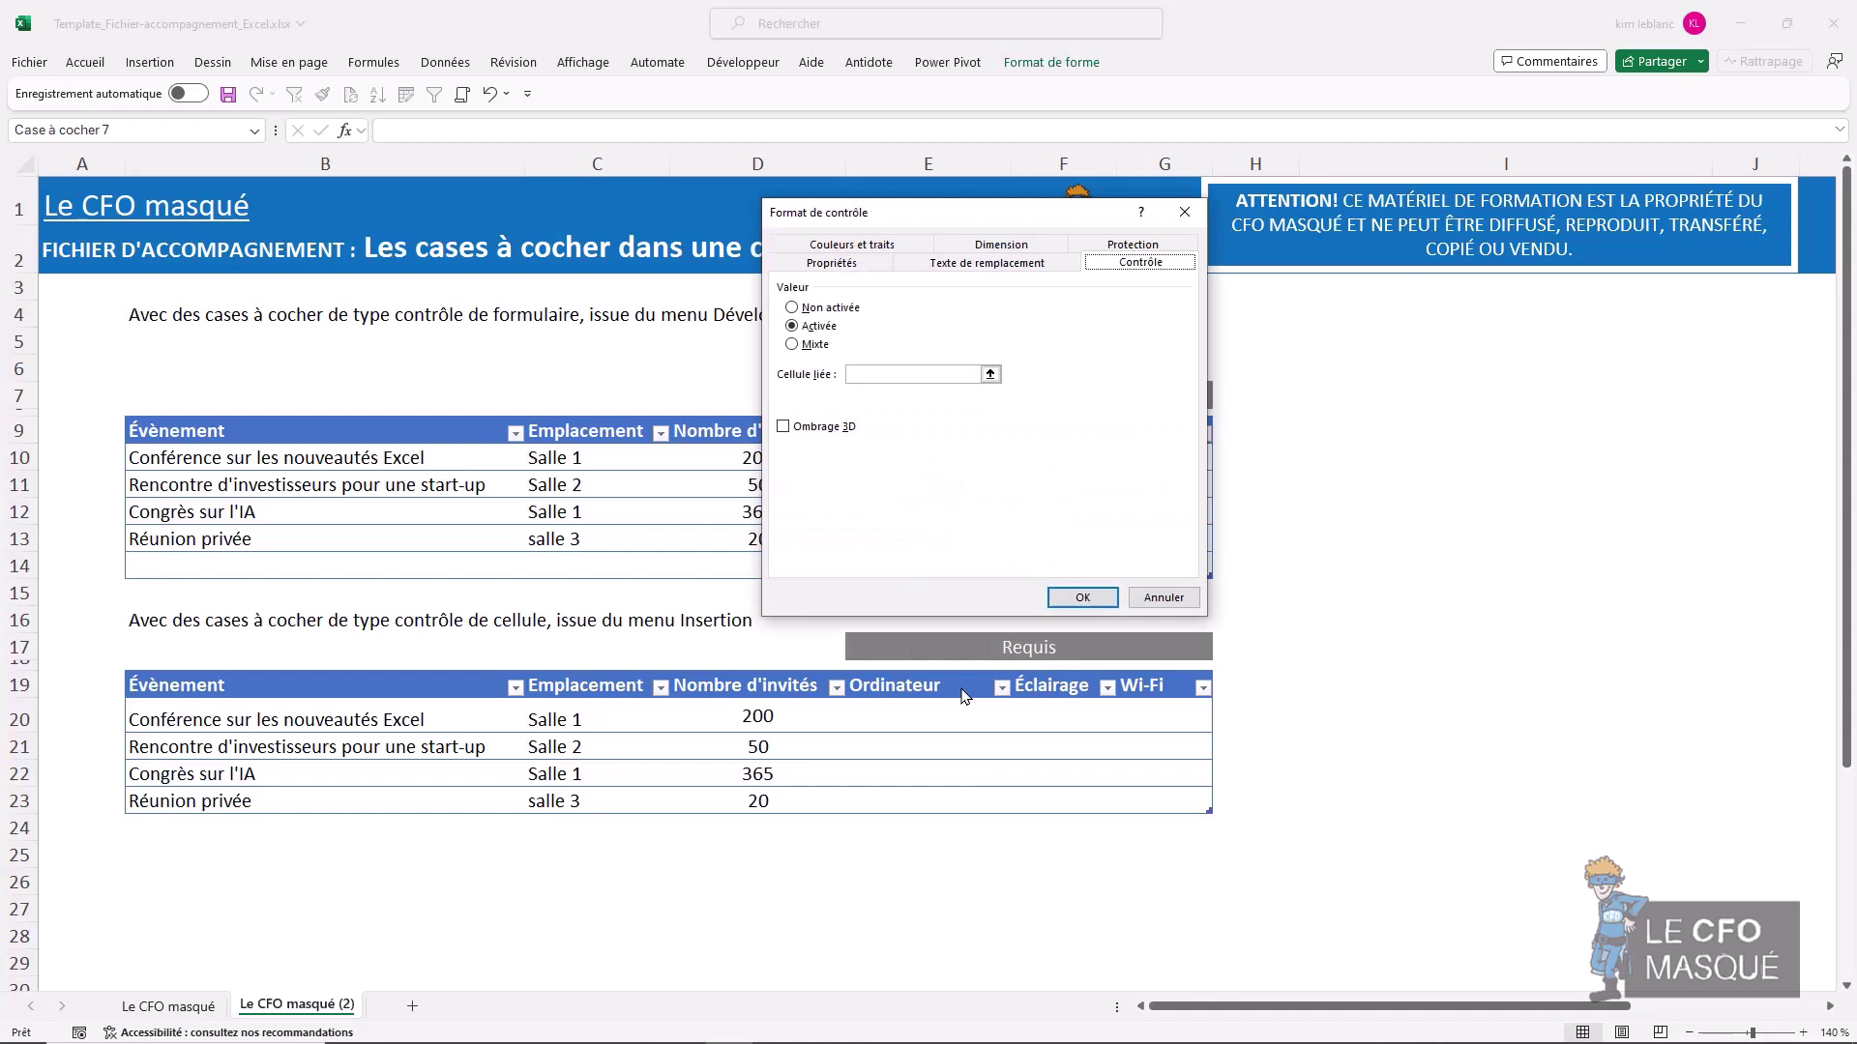
{"action": "left_click", "coordinate": [989, 375]}
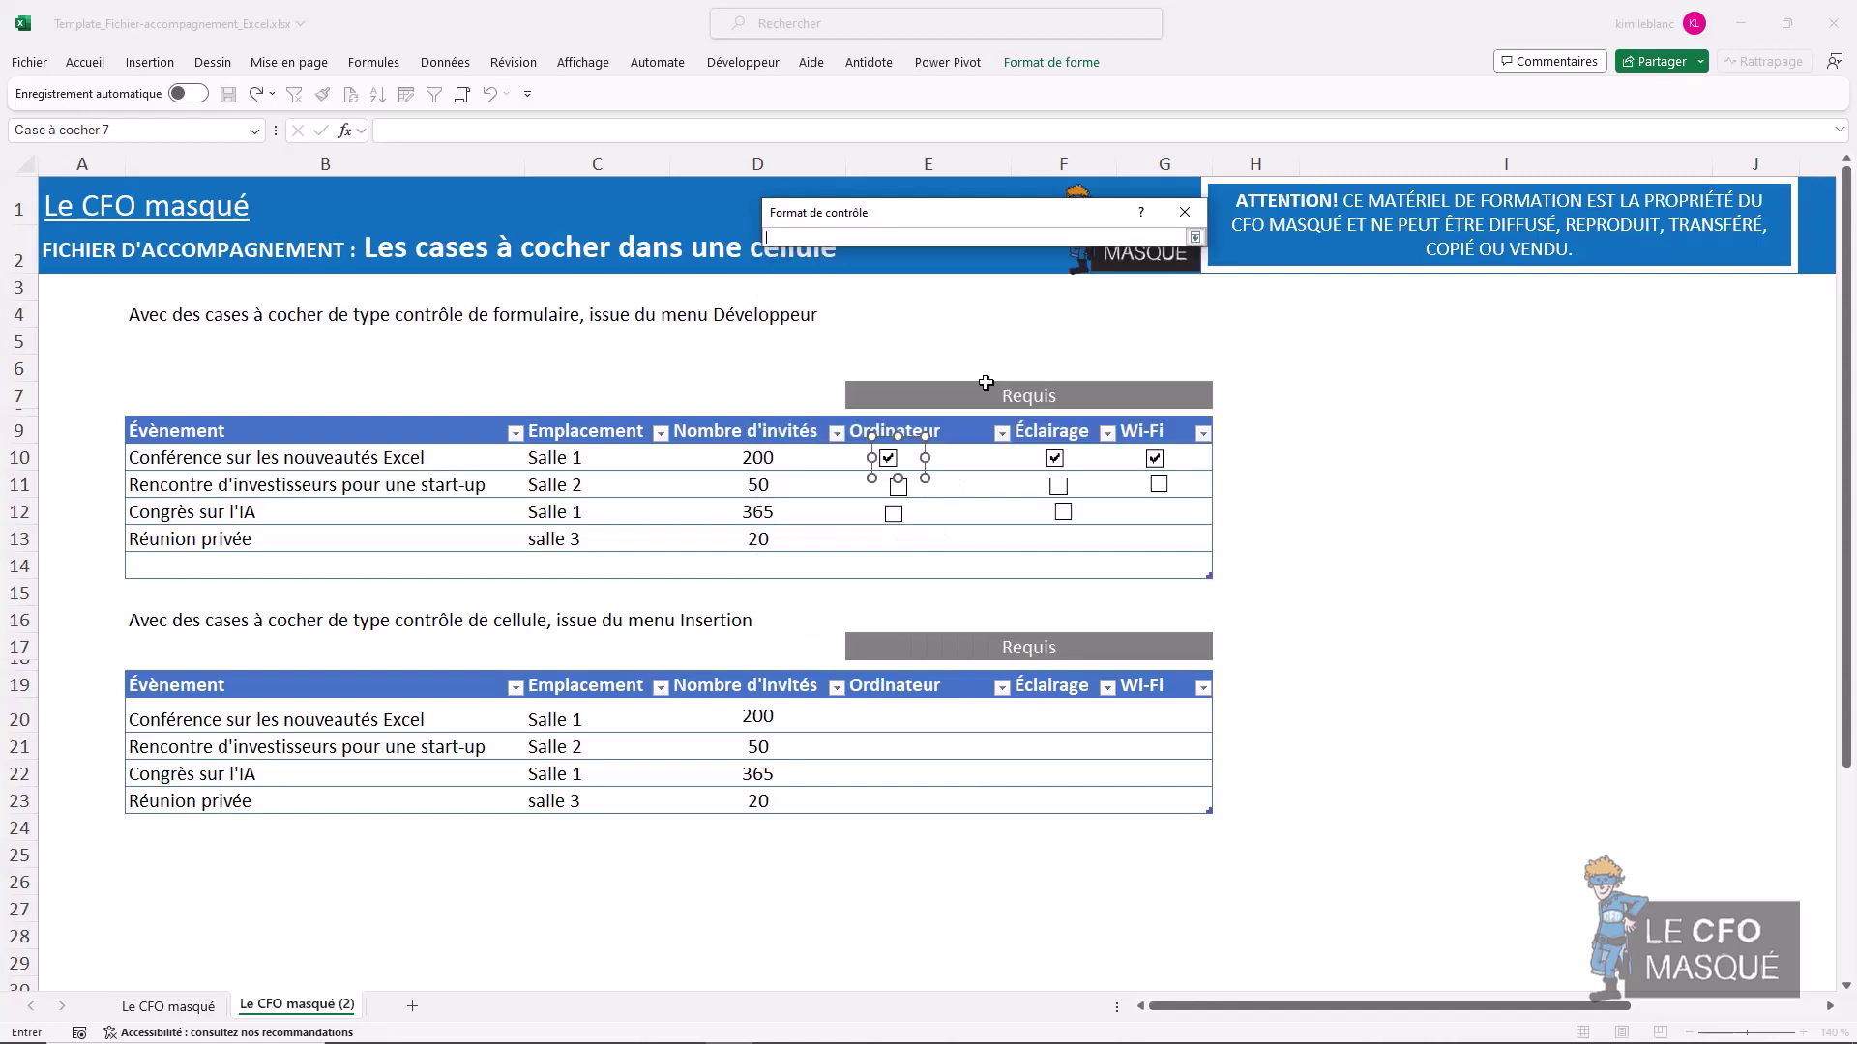
{"action": "left_click", "coordinate": [957, 462]}
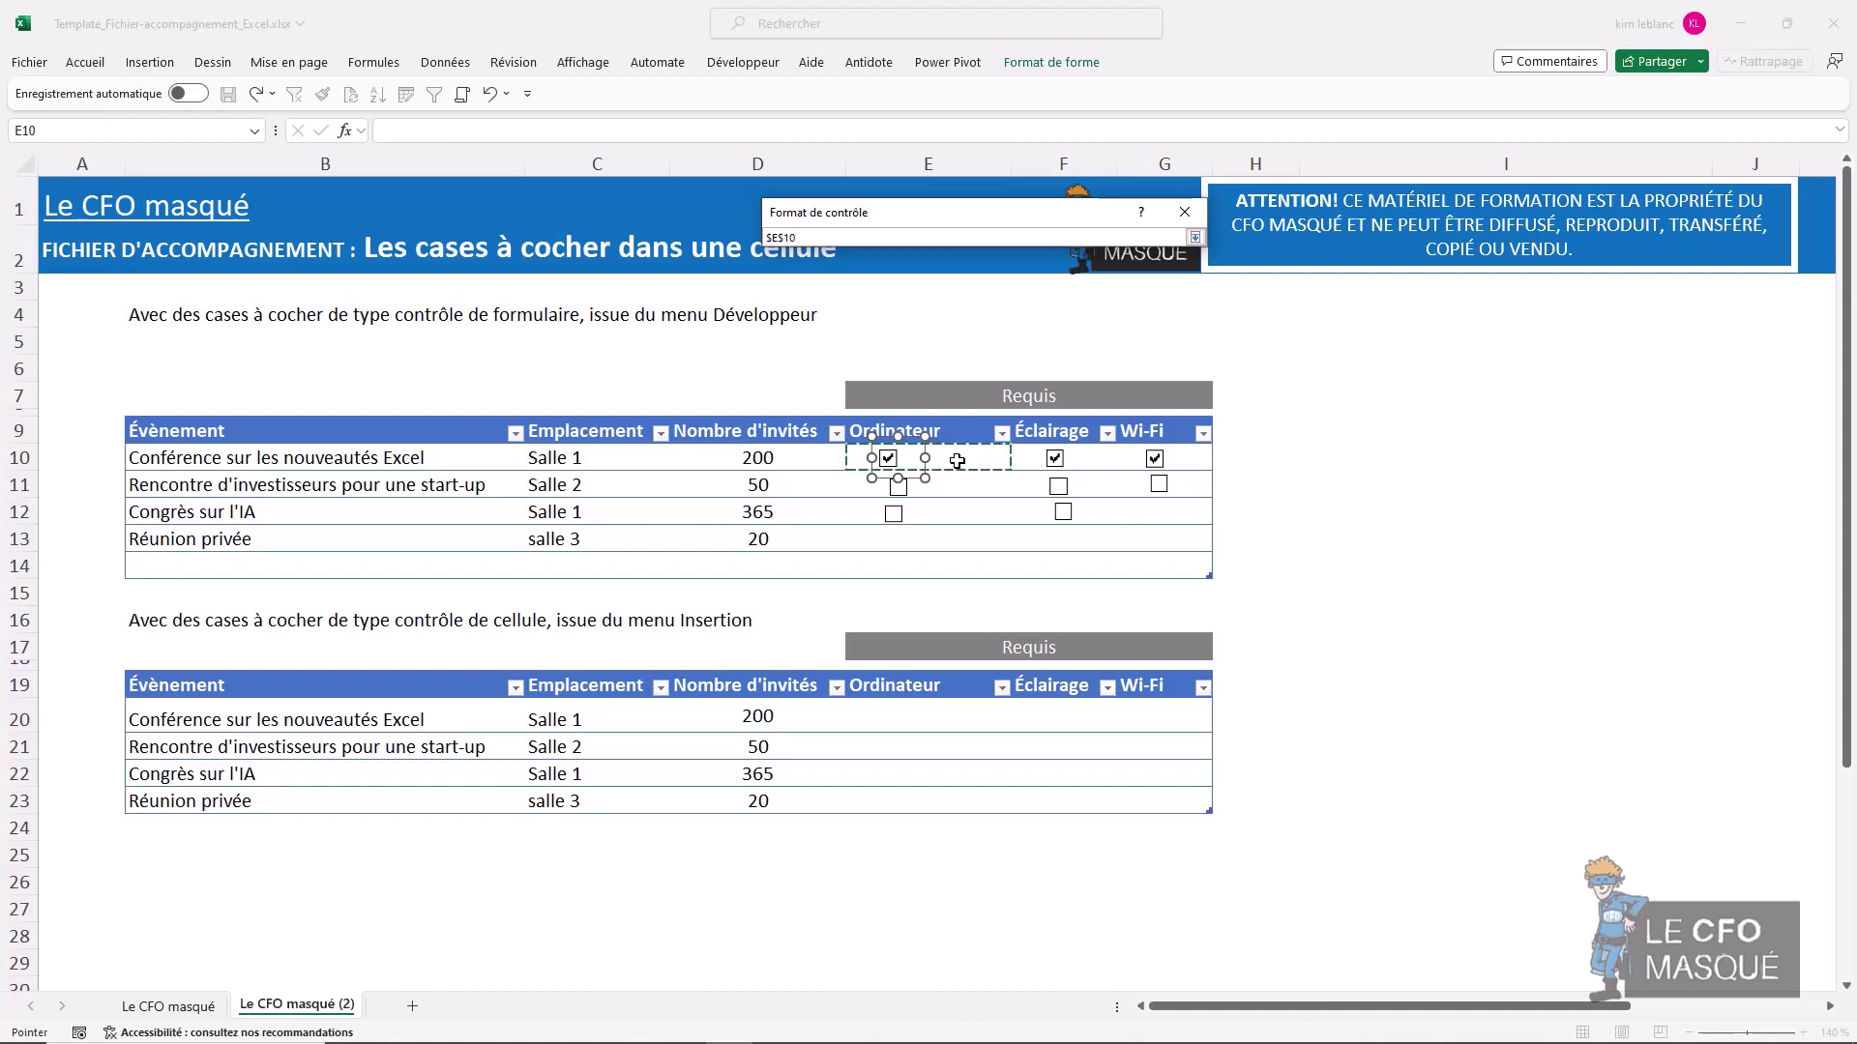
{"action": "key", "text": "Return"}
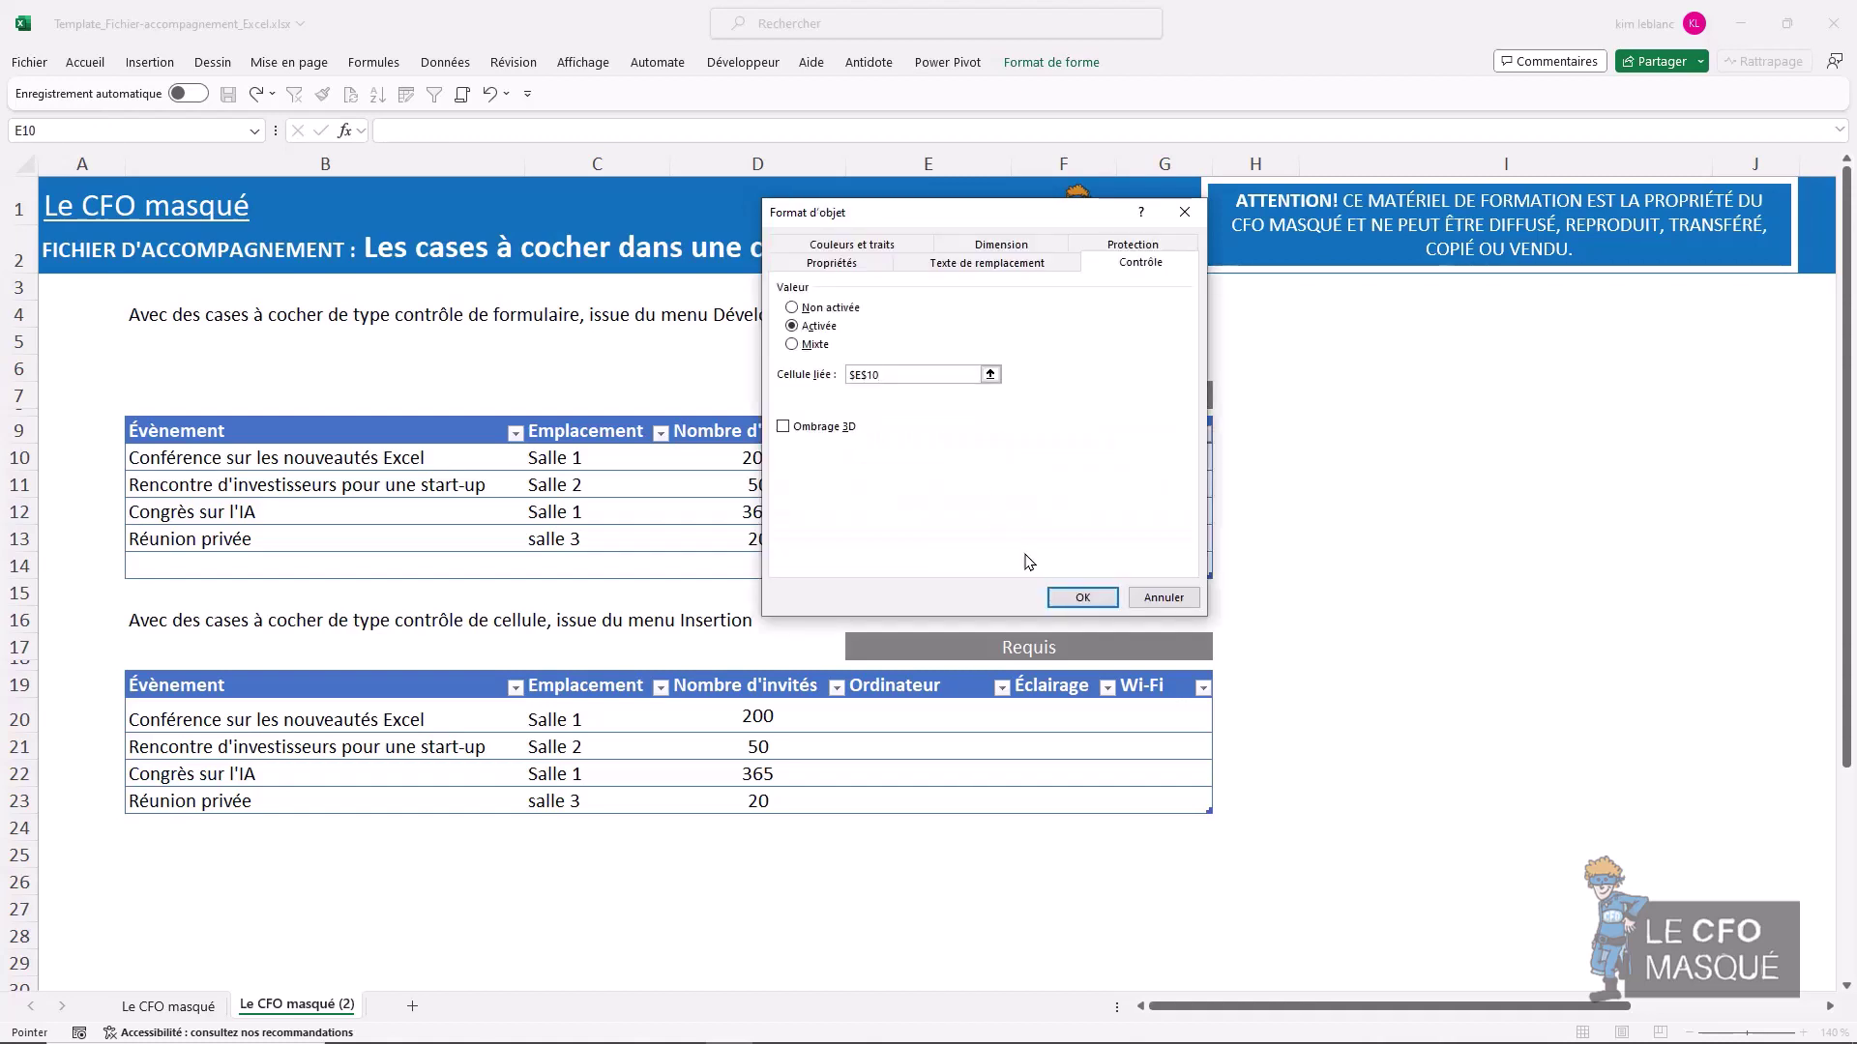
{"action": "left_click", "coordinate": [1085, 599]}
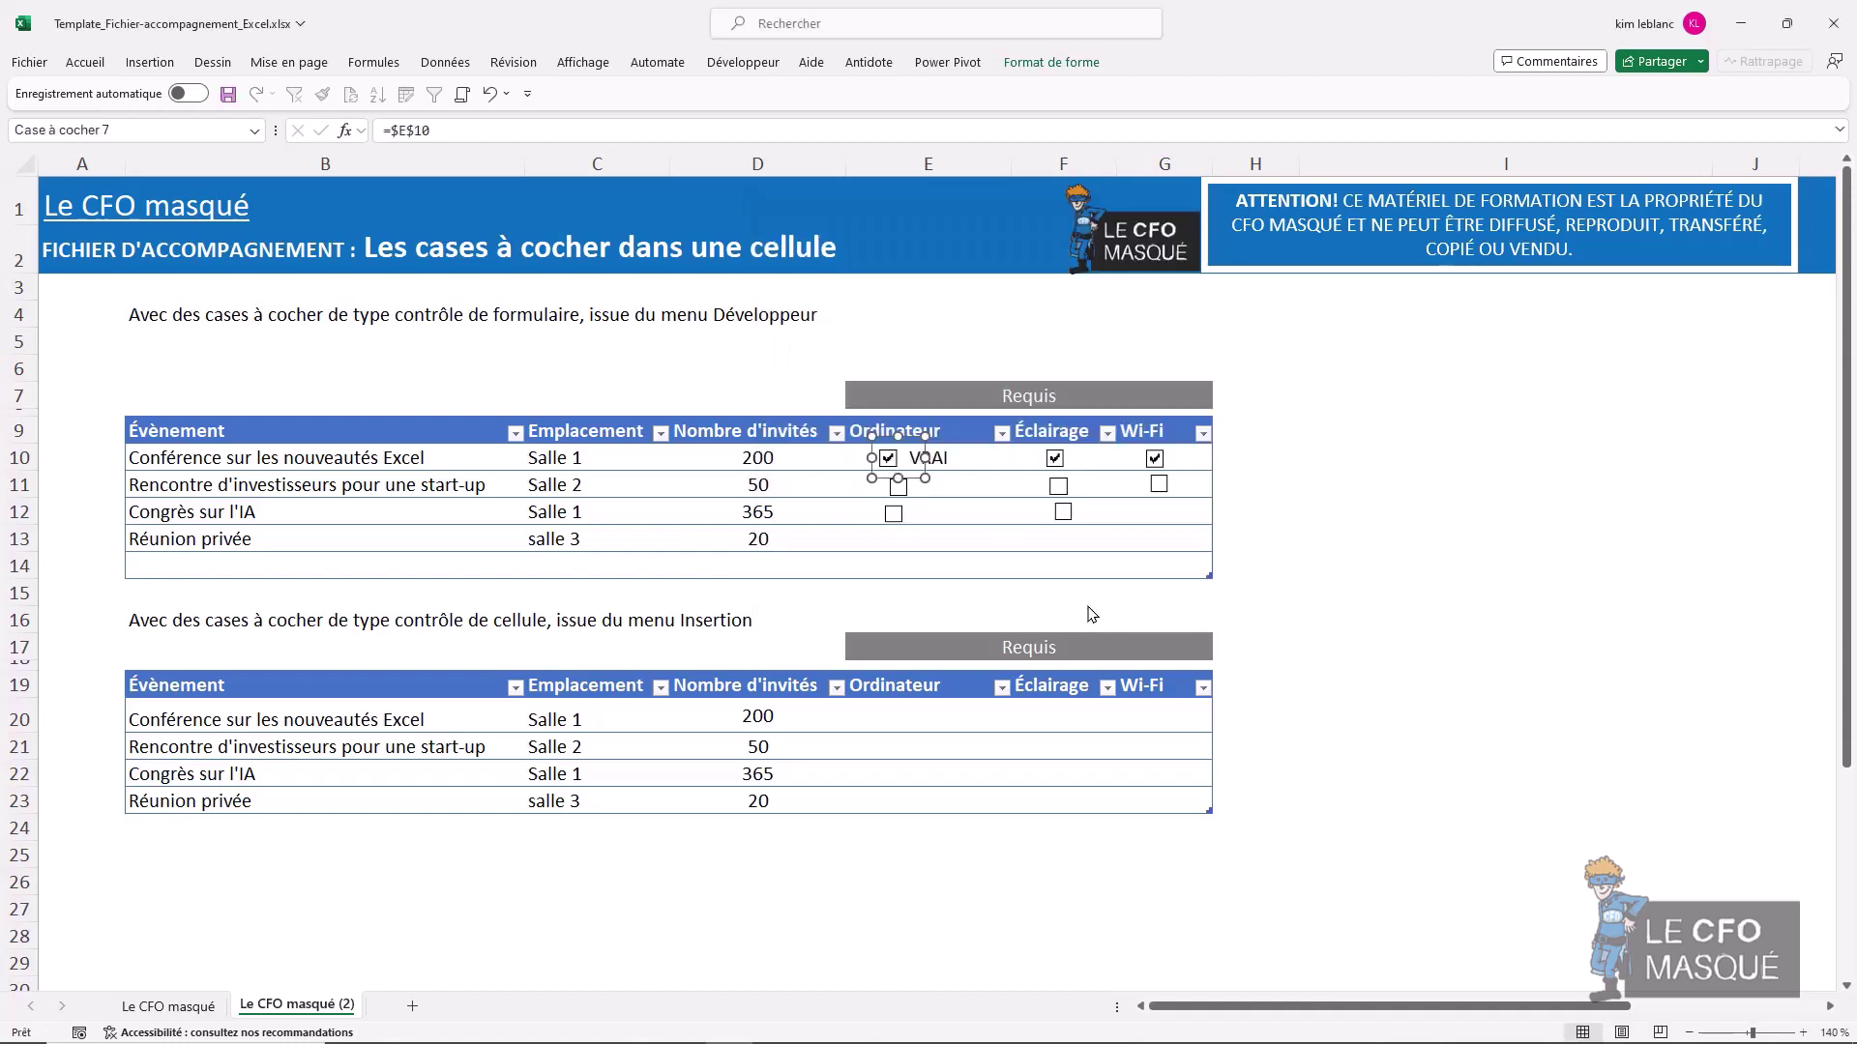
{"action": "left_click", "coordinate": [958, 458]}
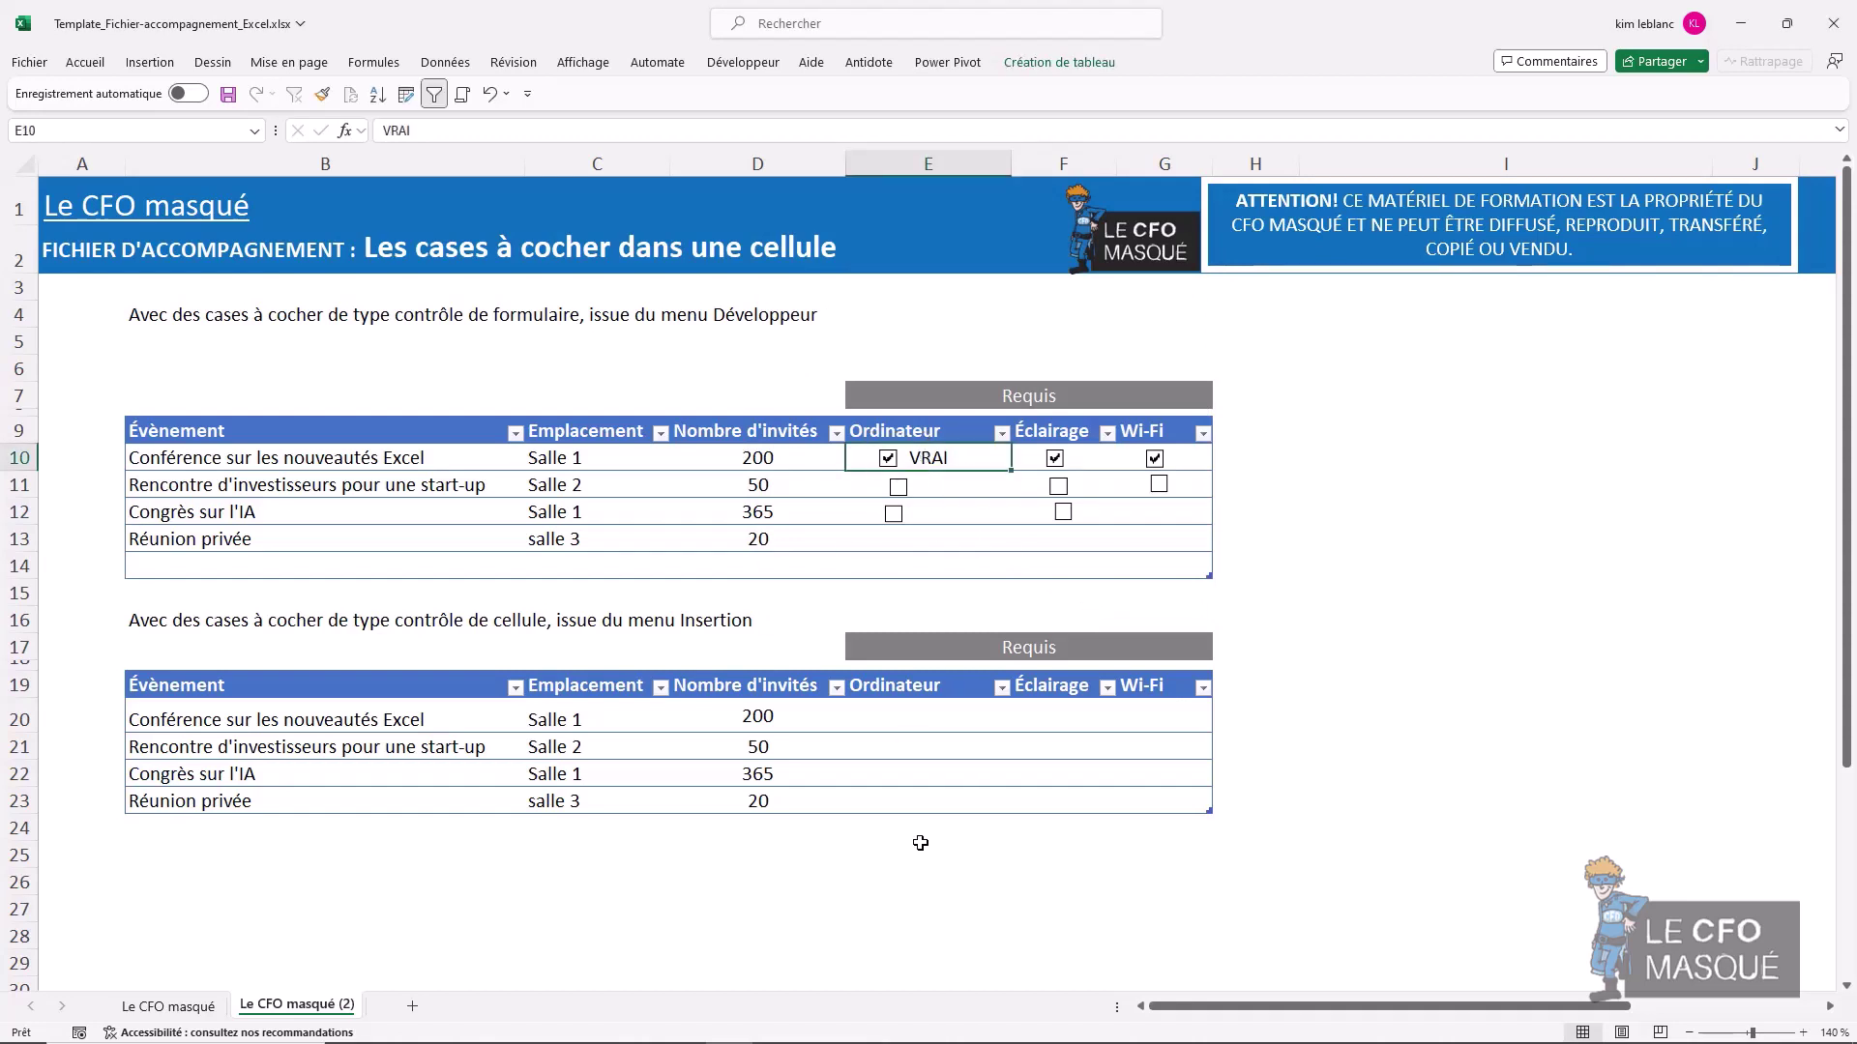
{"action": "left_click", "coordinate": [888, 460]}
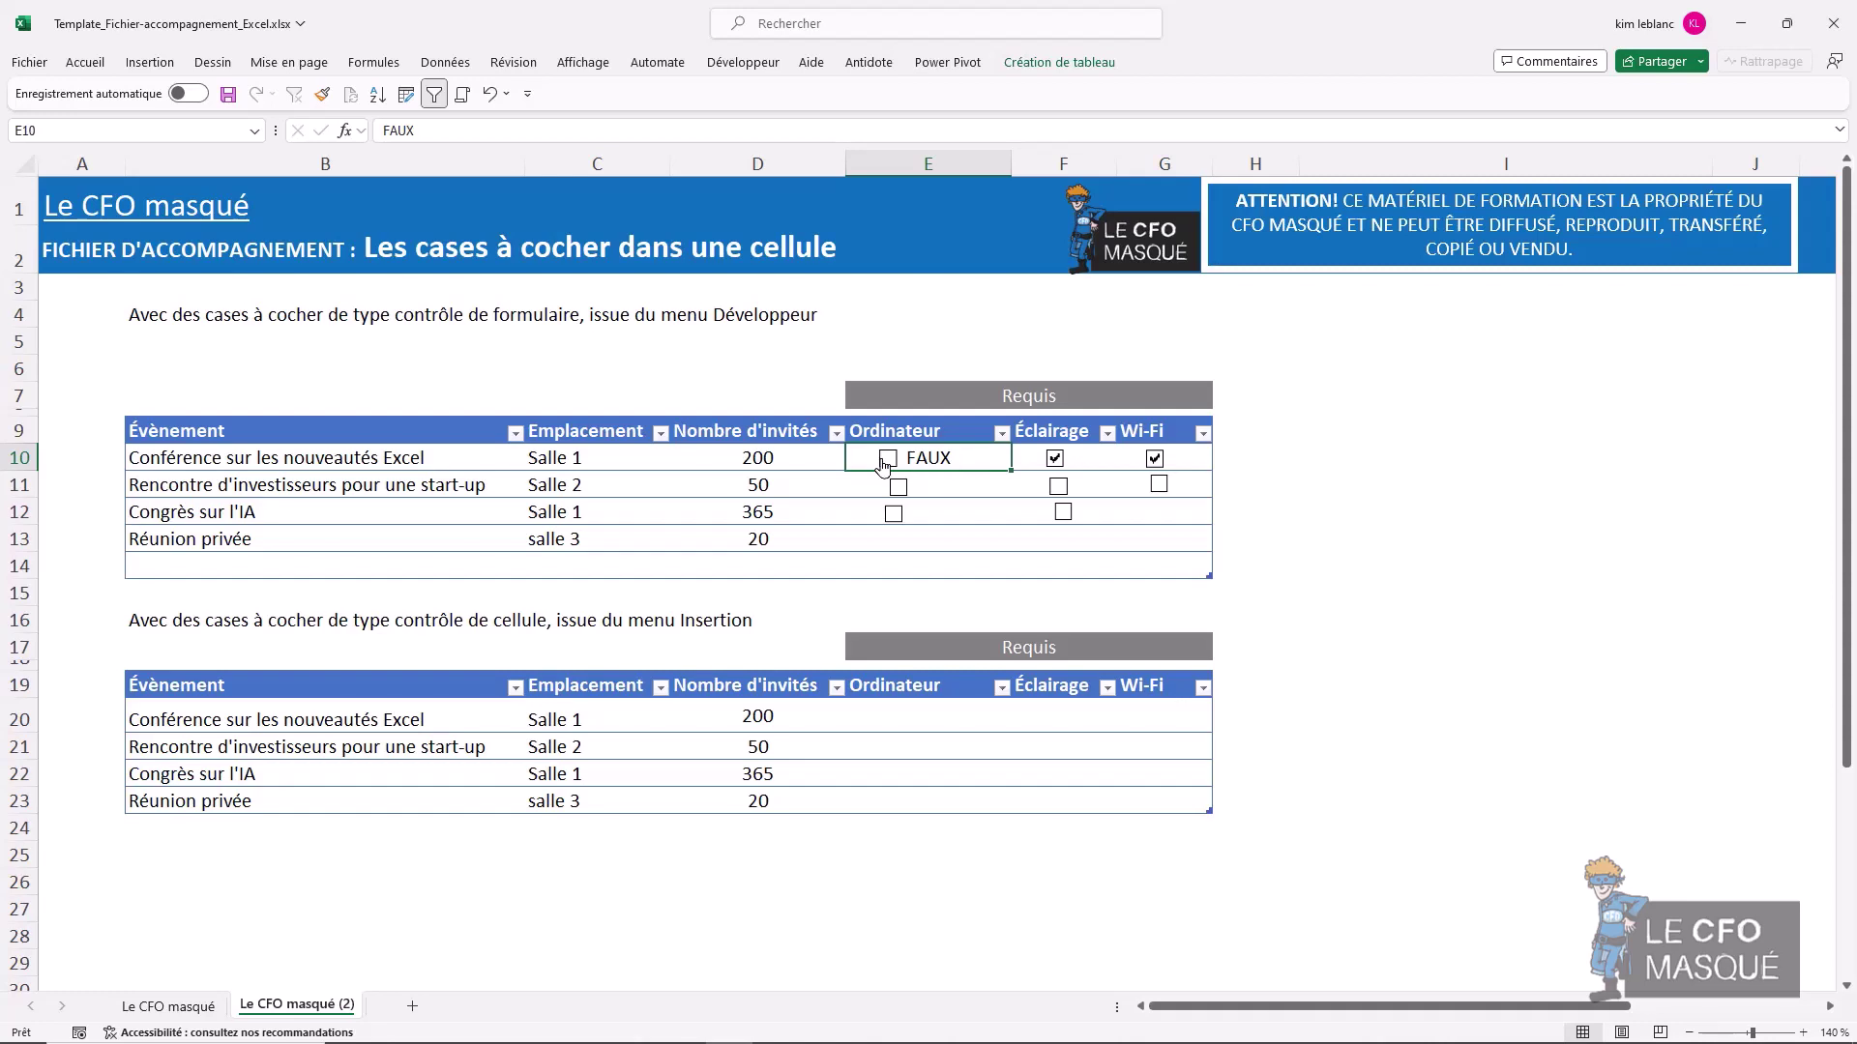
- Link the Éclairage checkbox of the Conférence sur les nouveautés Excel row to cell F10
{"action": "right_click", "coordinate": [1058, 463]}
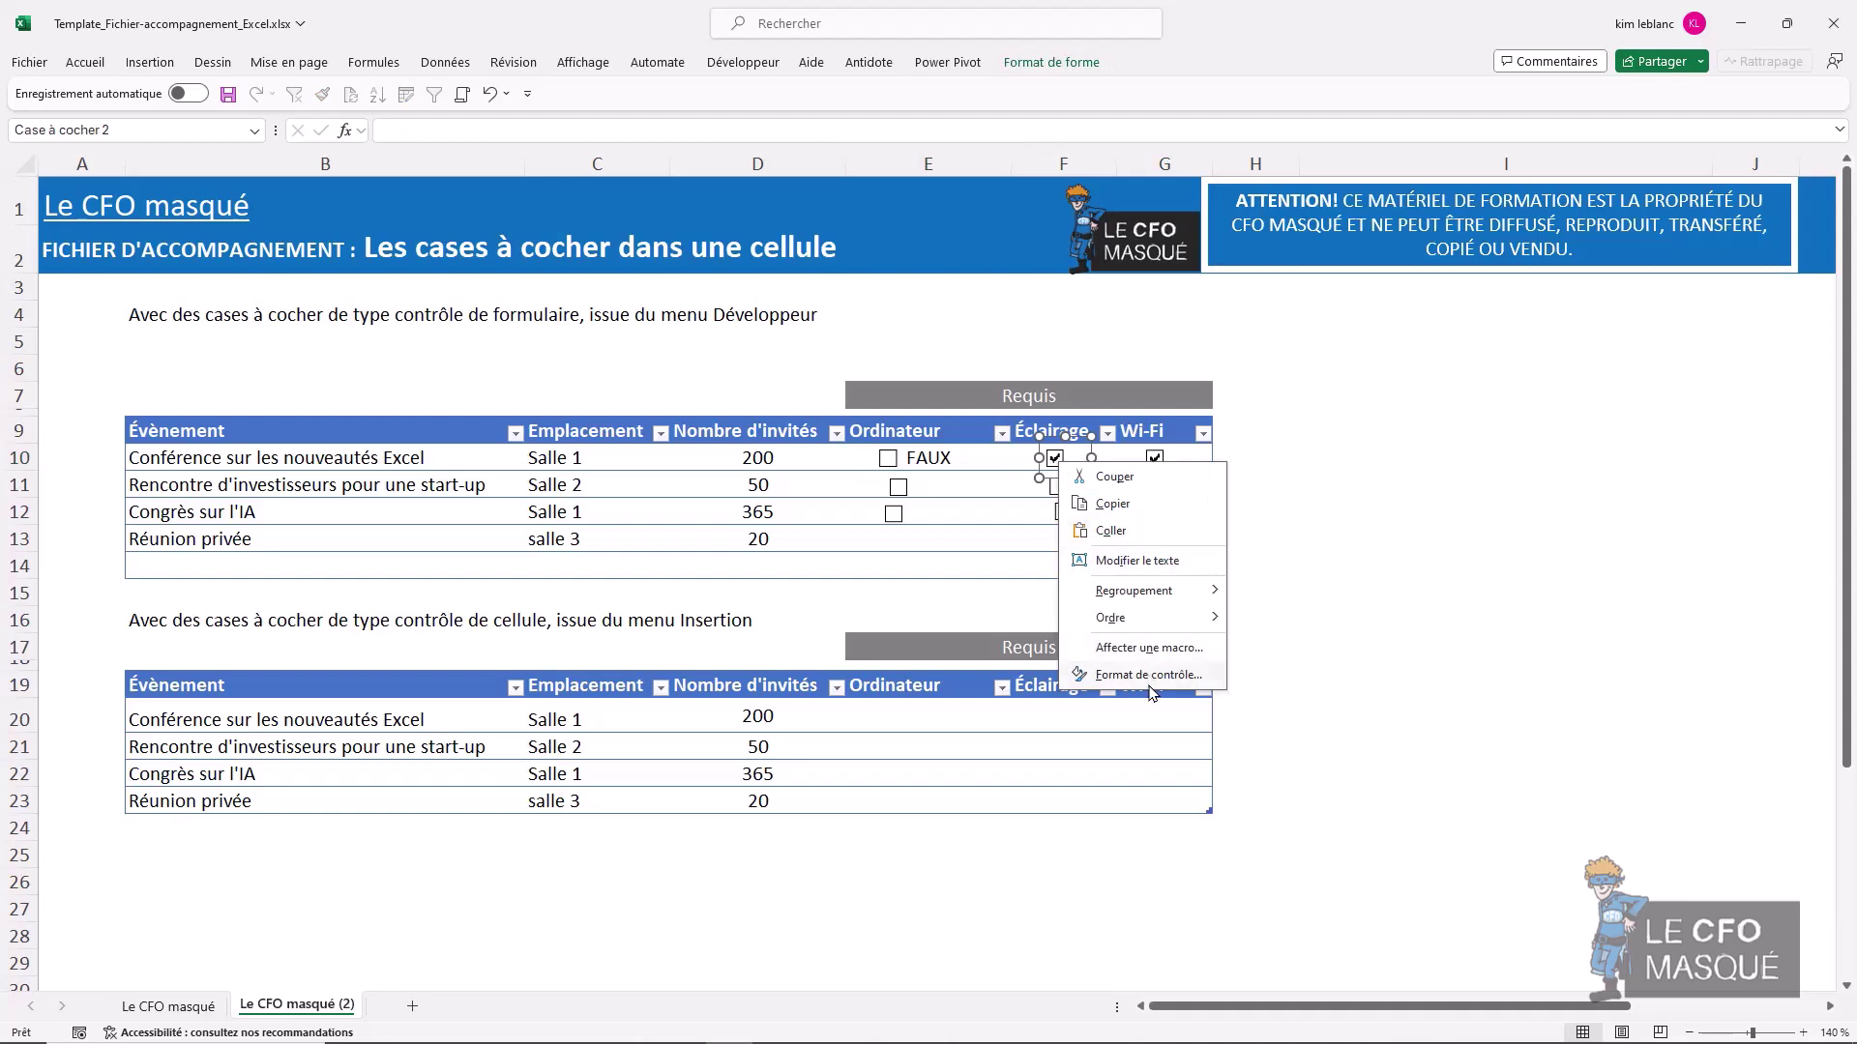
{"action": "left_click", "coordinate": [1148, 675]}
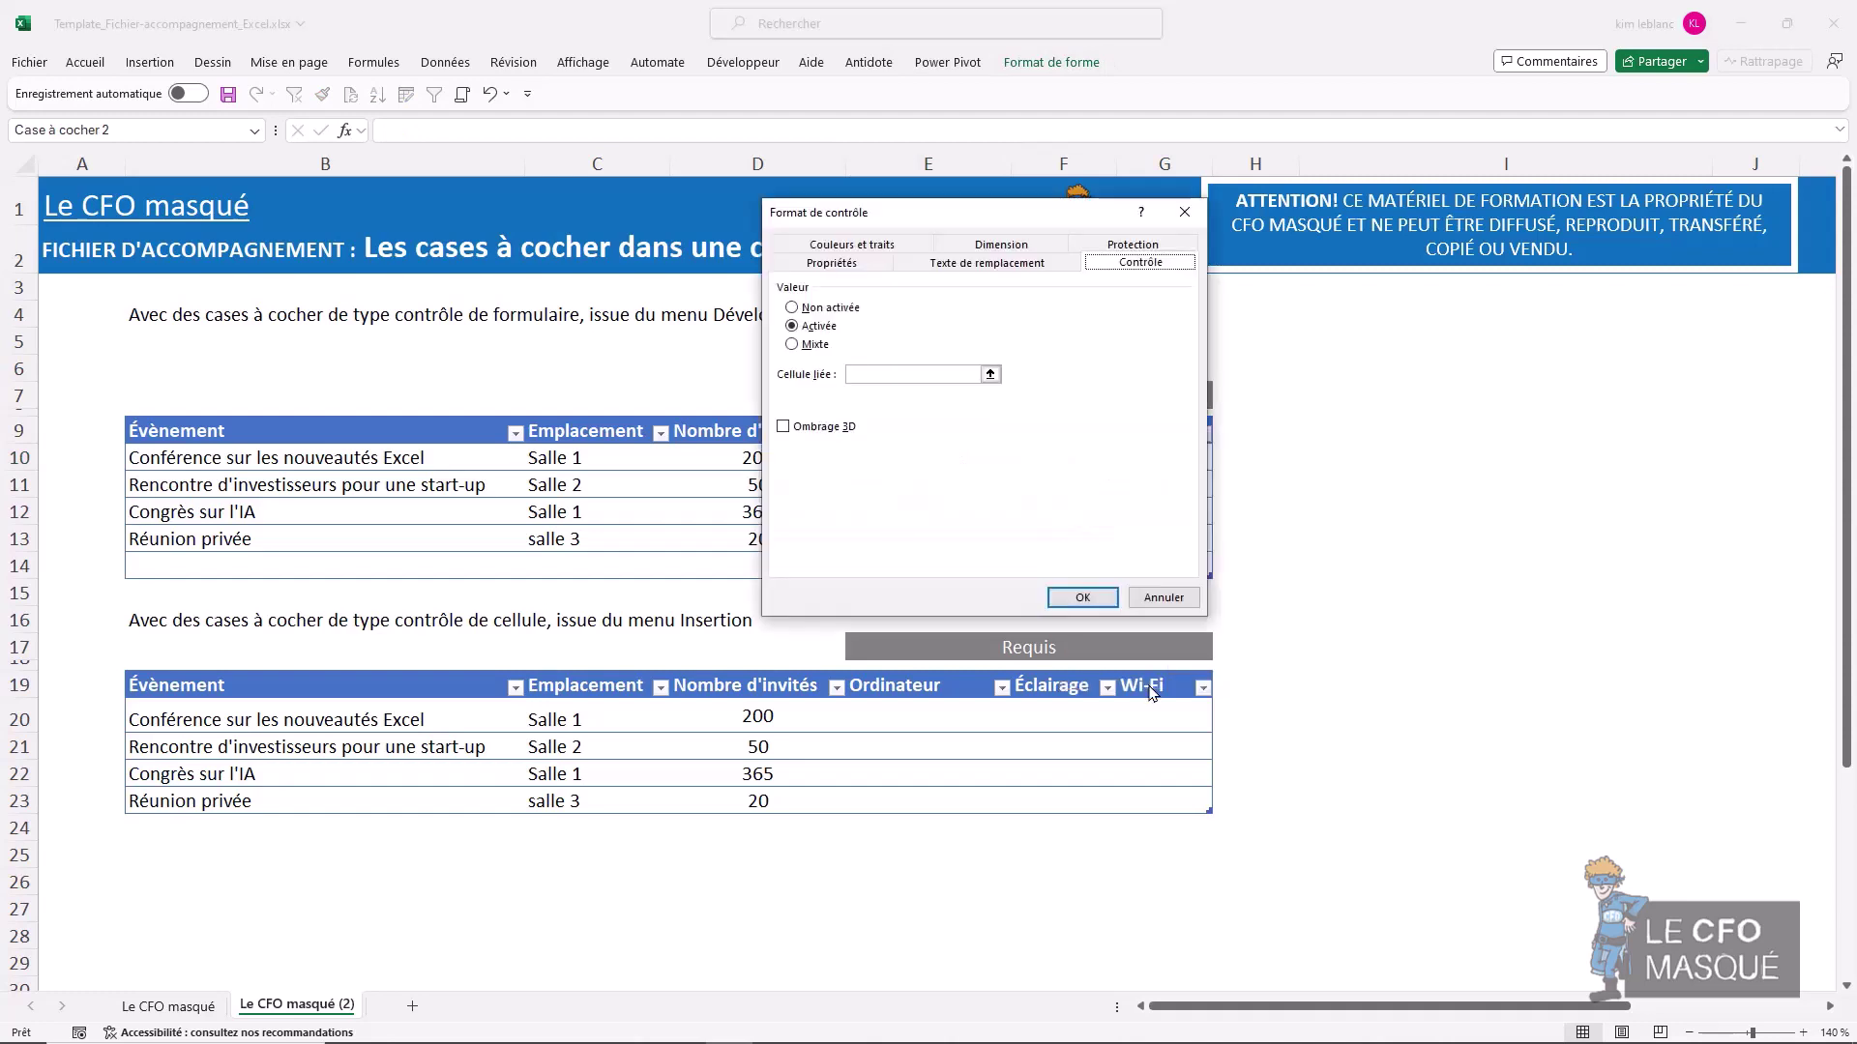
{"action": "left_click", "coordinate": [991, 375]}
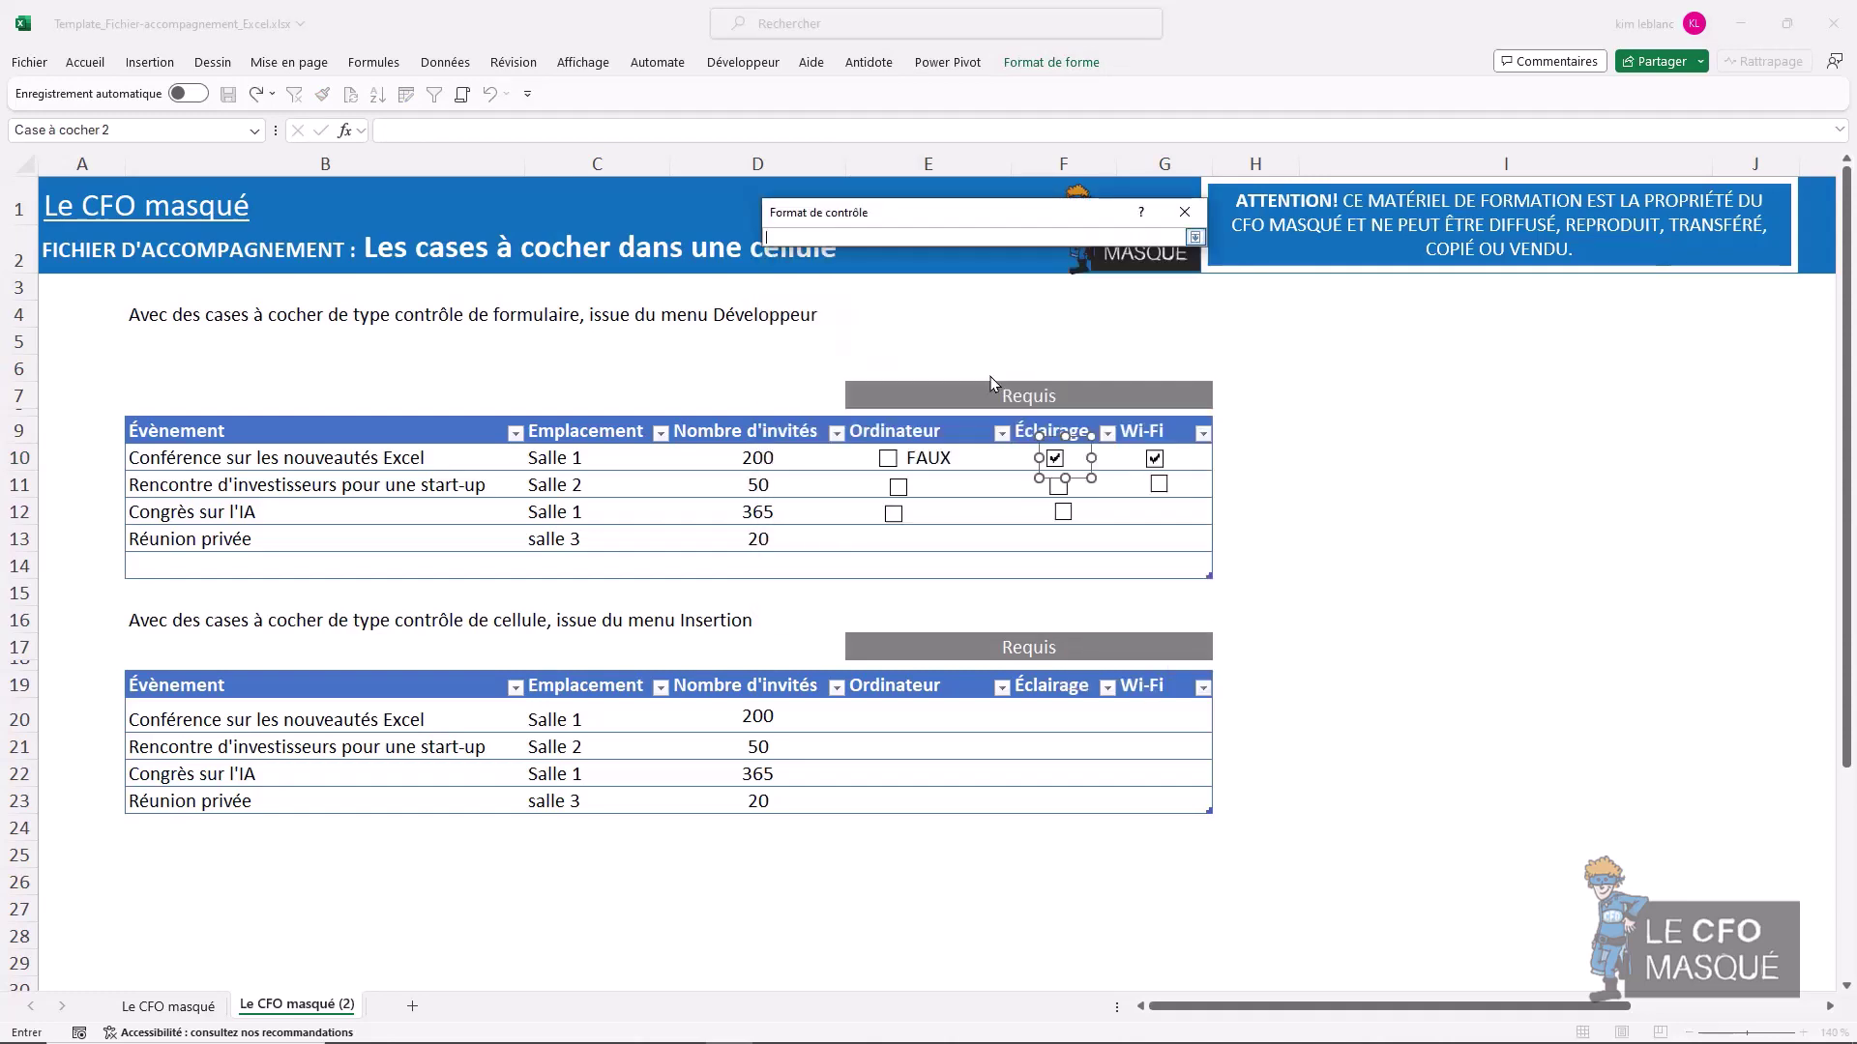
{"action": "left_click", "coordinate": [1022, 450]}
{"action": "key", "text": "Return"}
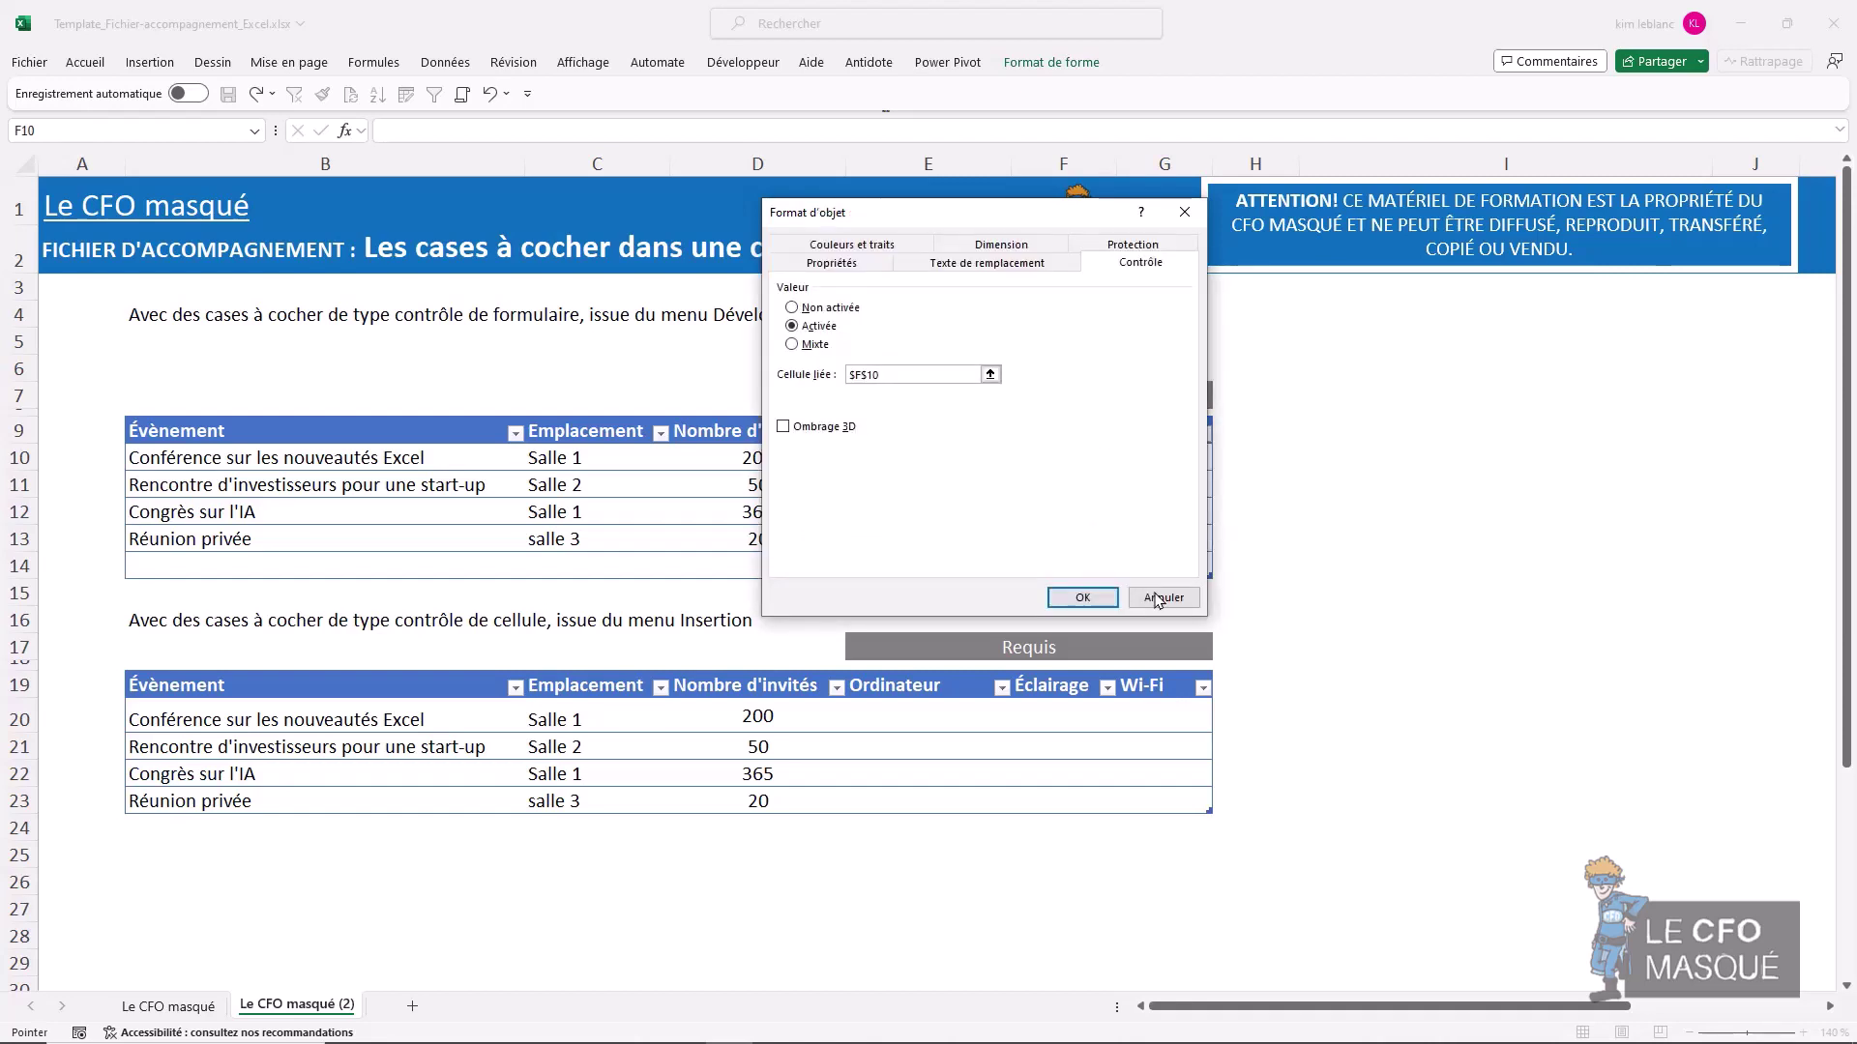
{"action": "left_click", "coordinate": [1106, 600]}
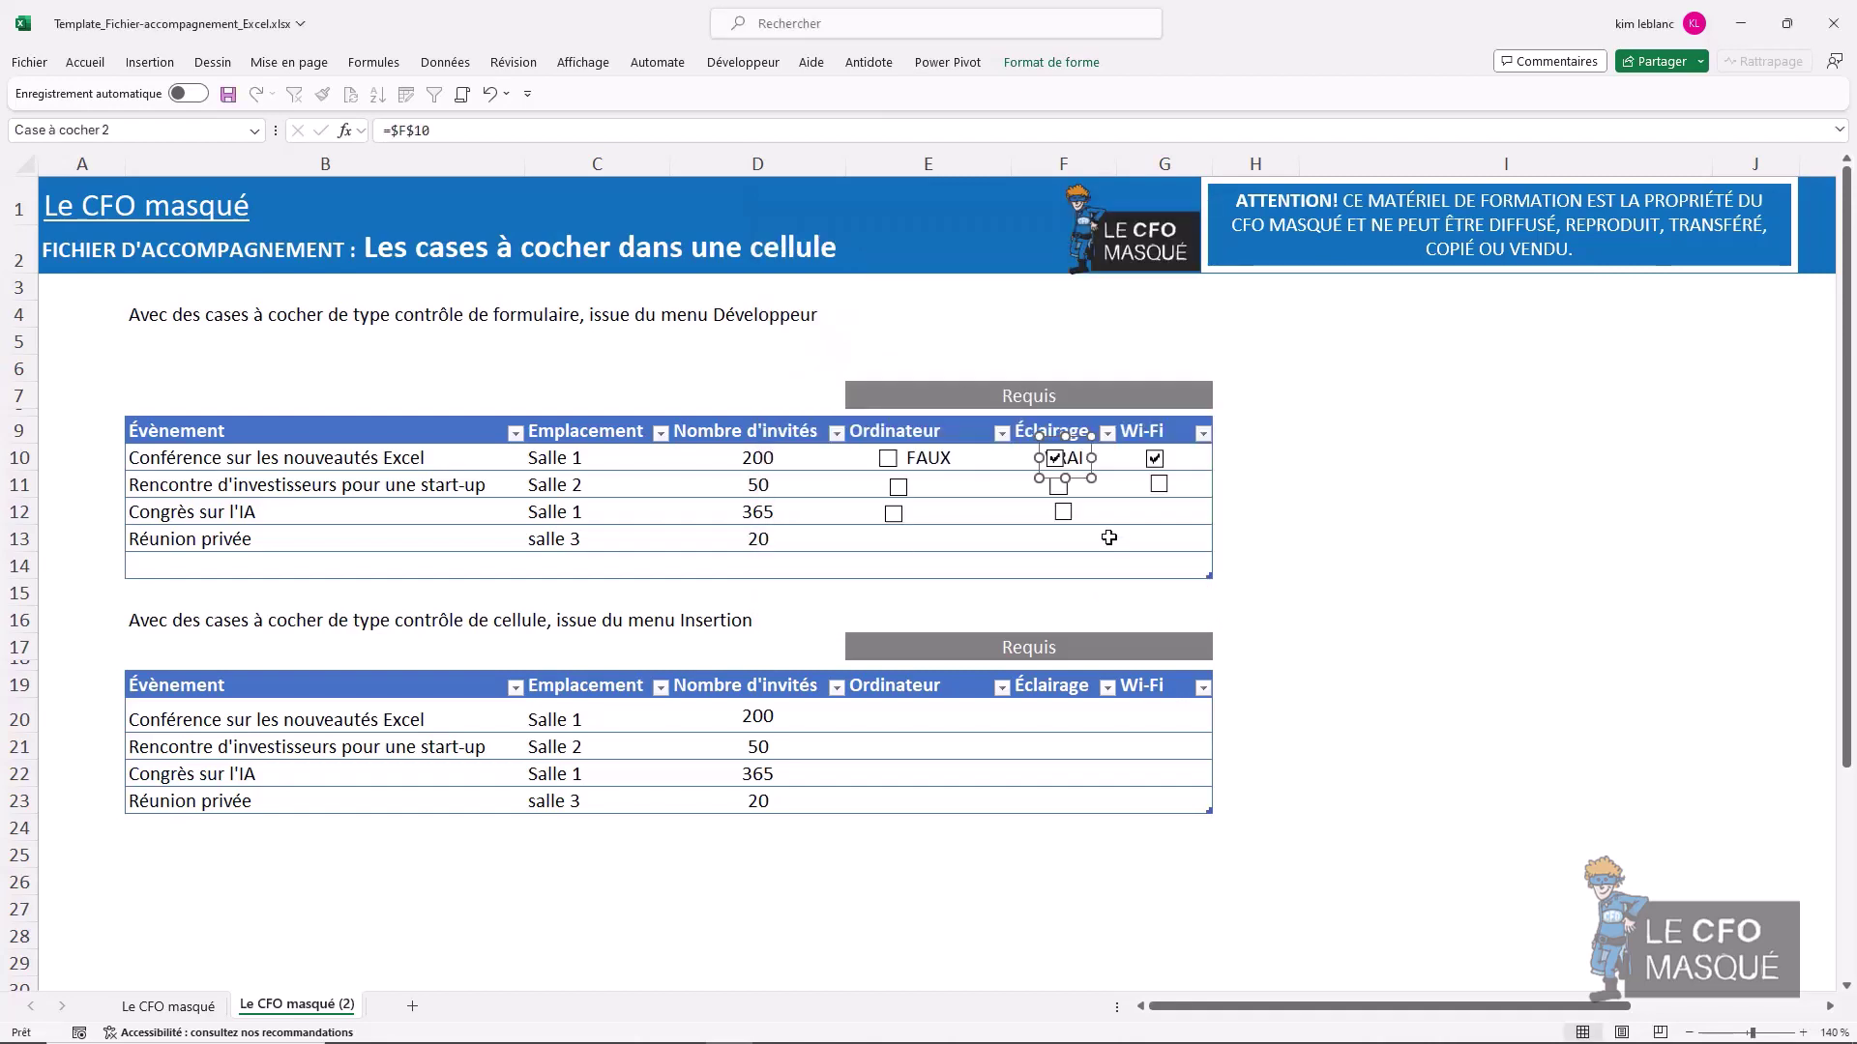
- Set the font colour of cells E10 and F10 to white to hide the linked text behind the checkboxes
{"action": "left_click", "coordinate": [930, 449]}
{"action": "left_click", "coordinate": [1023, 450], "text": "shift"}
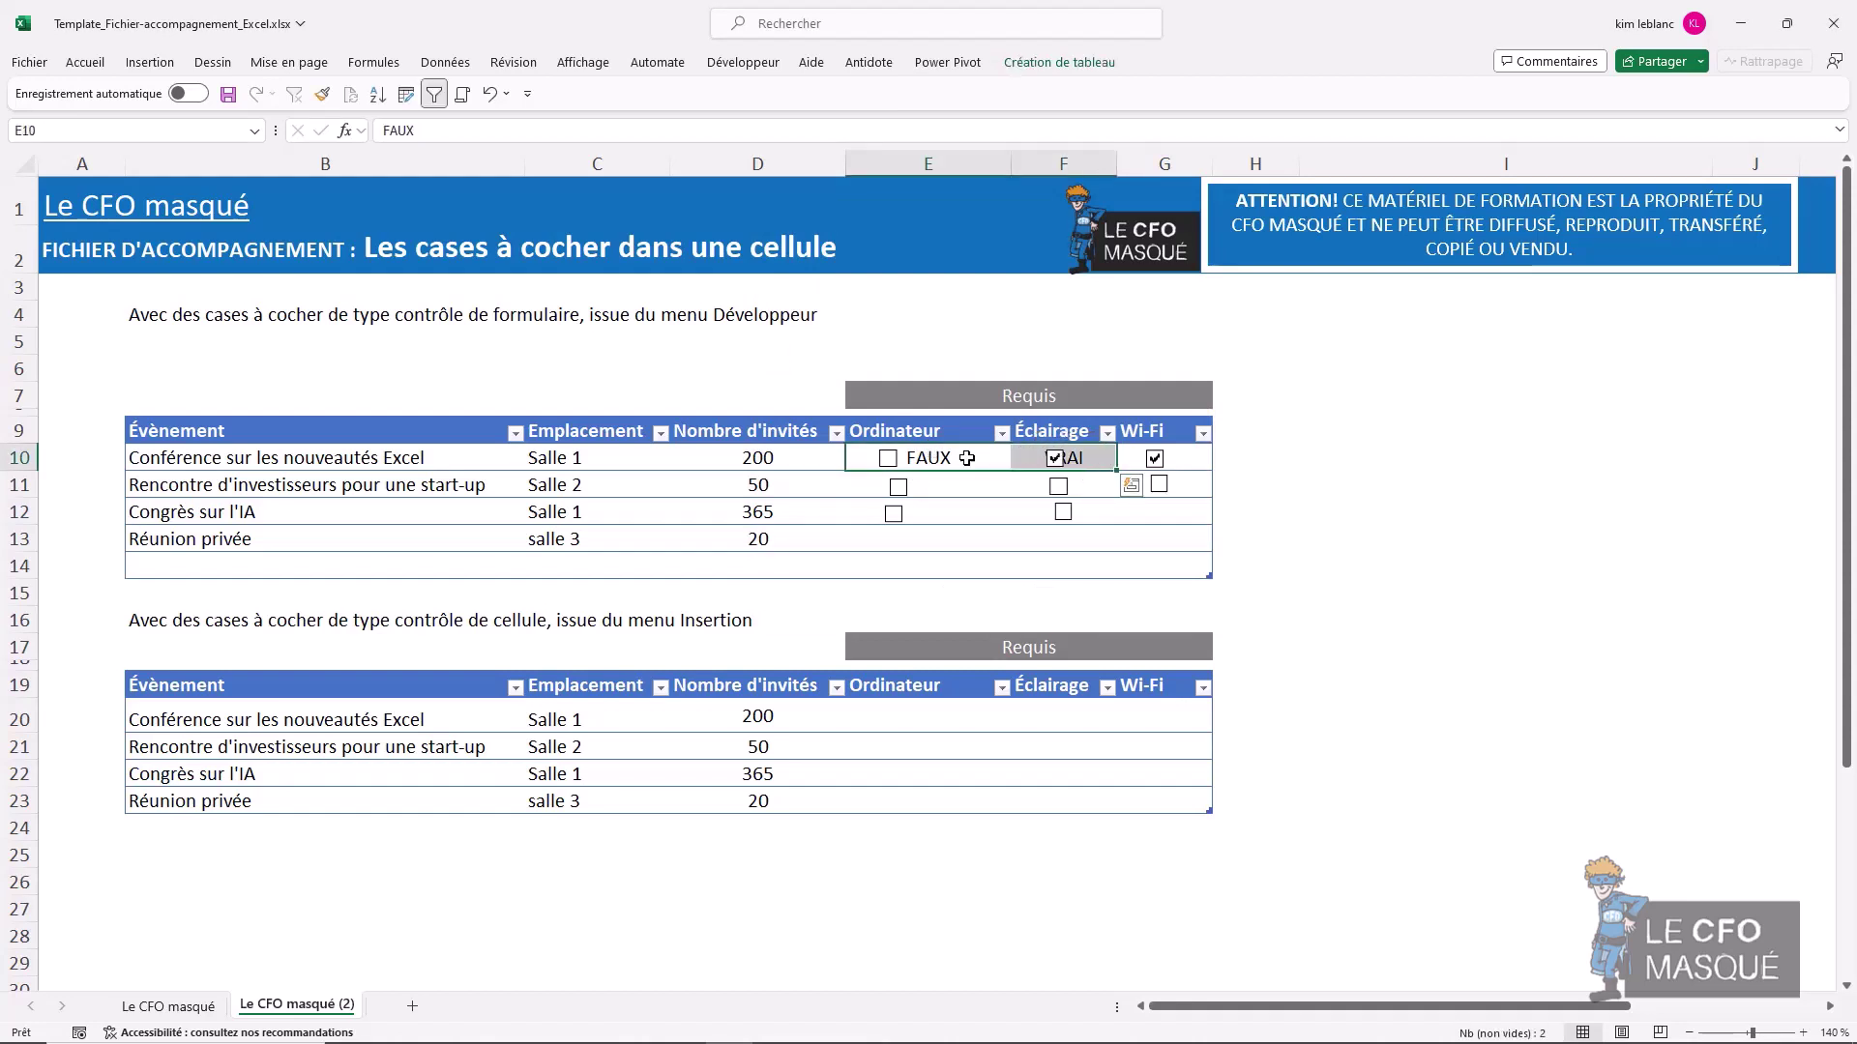
{"action": "left_click", "coordinate": [85, 62]}
{"action": "left_click", "coordinate": [321, 131]}
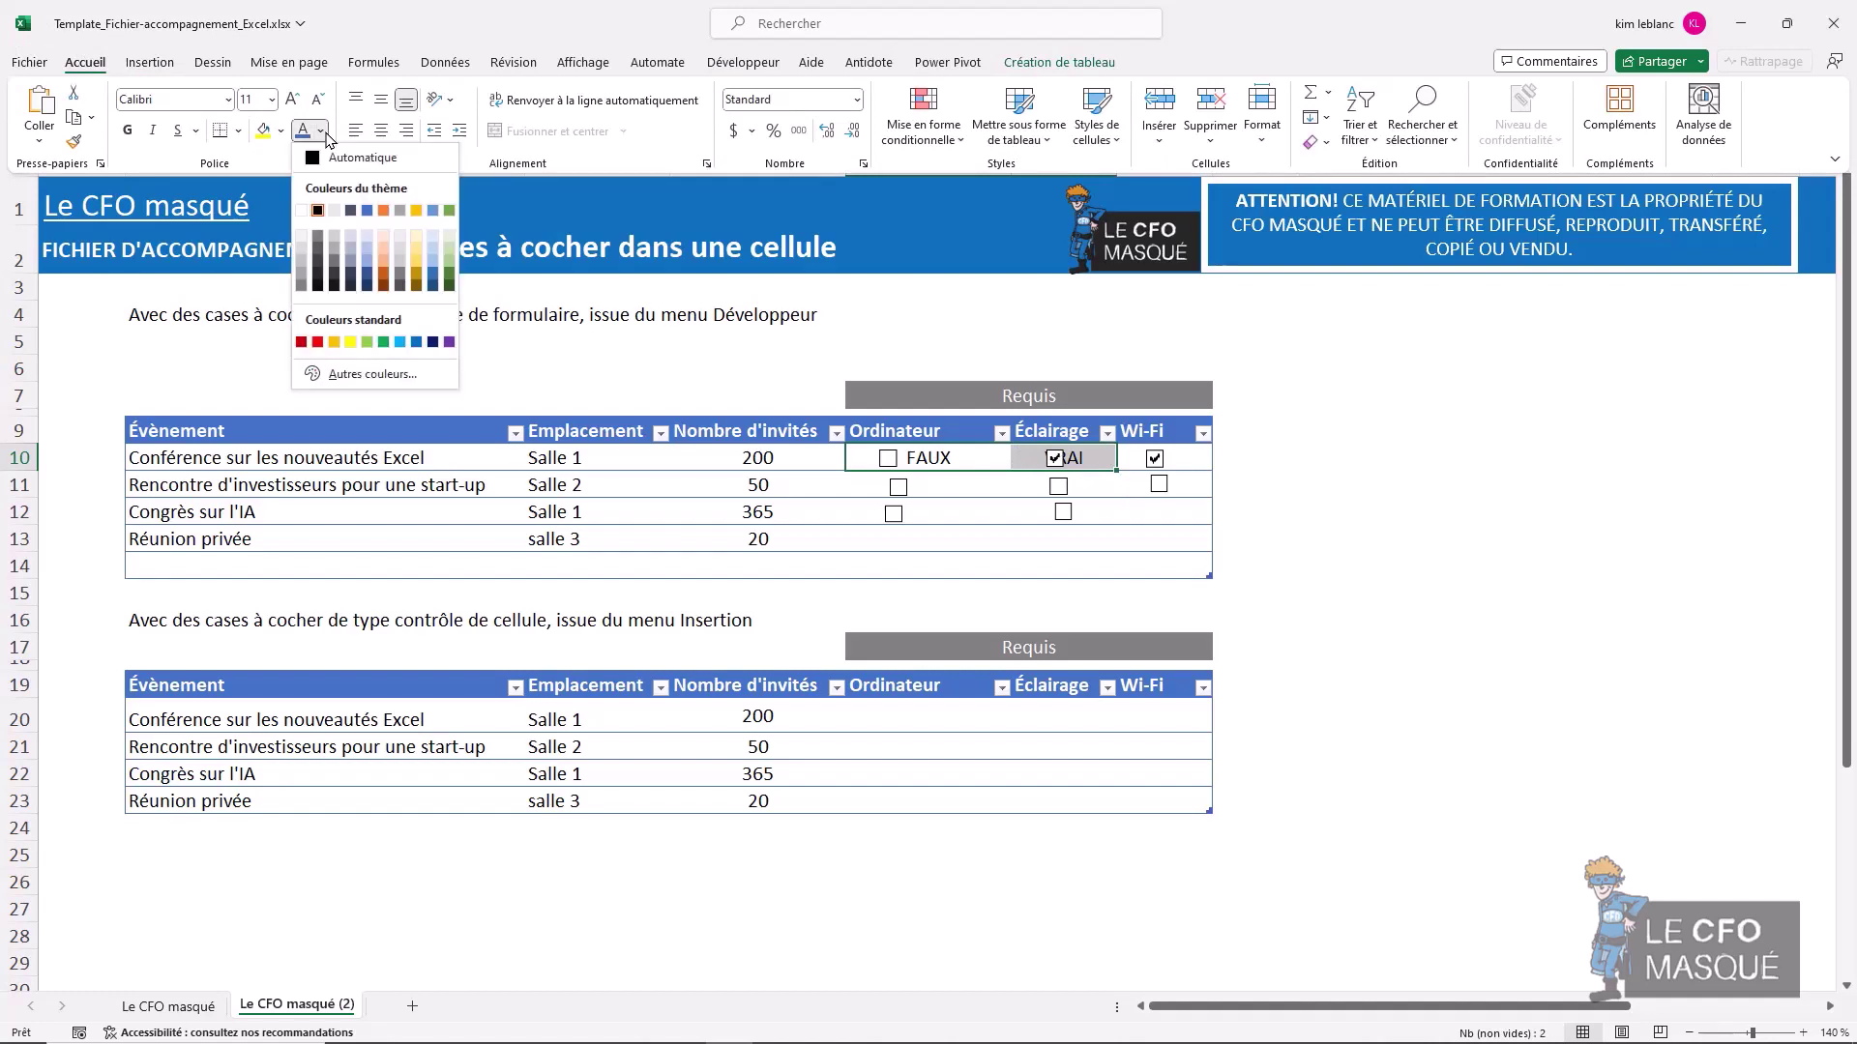
{"action": "left_click", "coordinate": [301, 211]}
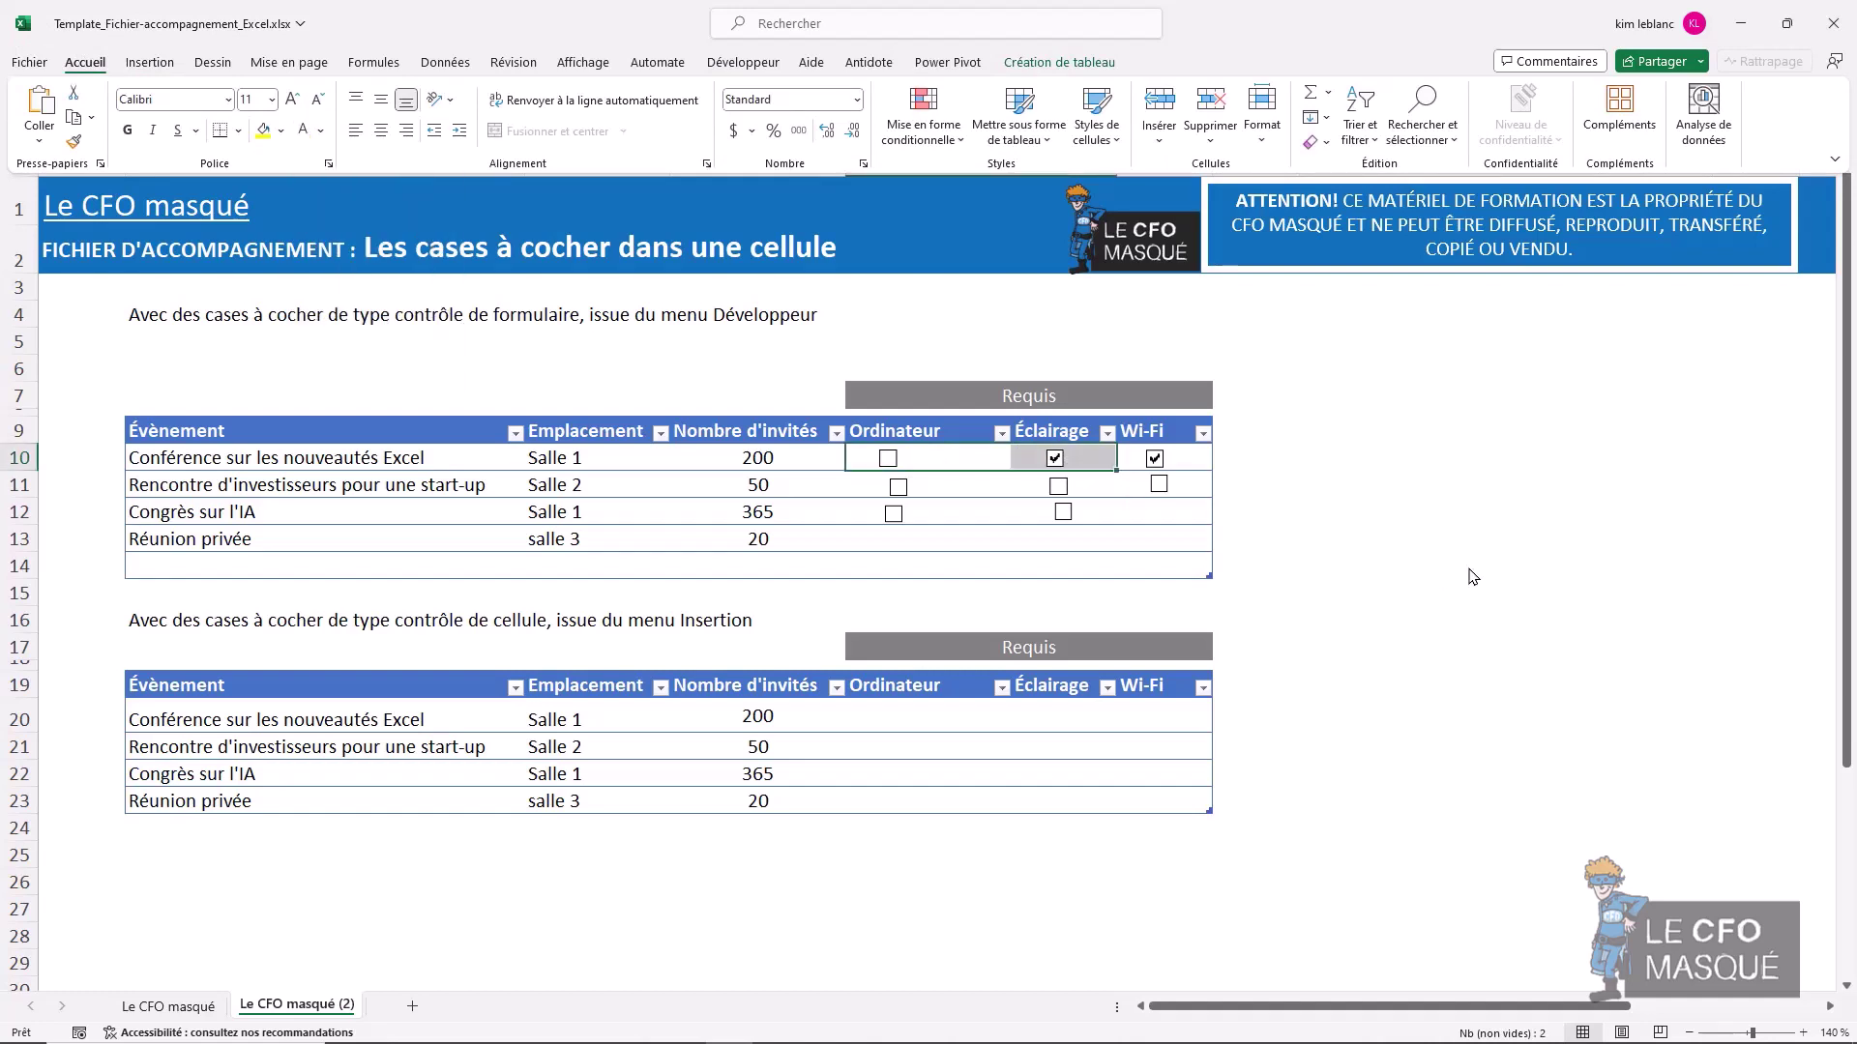
{"action": "left_click", "coordinate": [936, 463]}
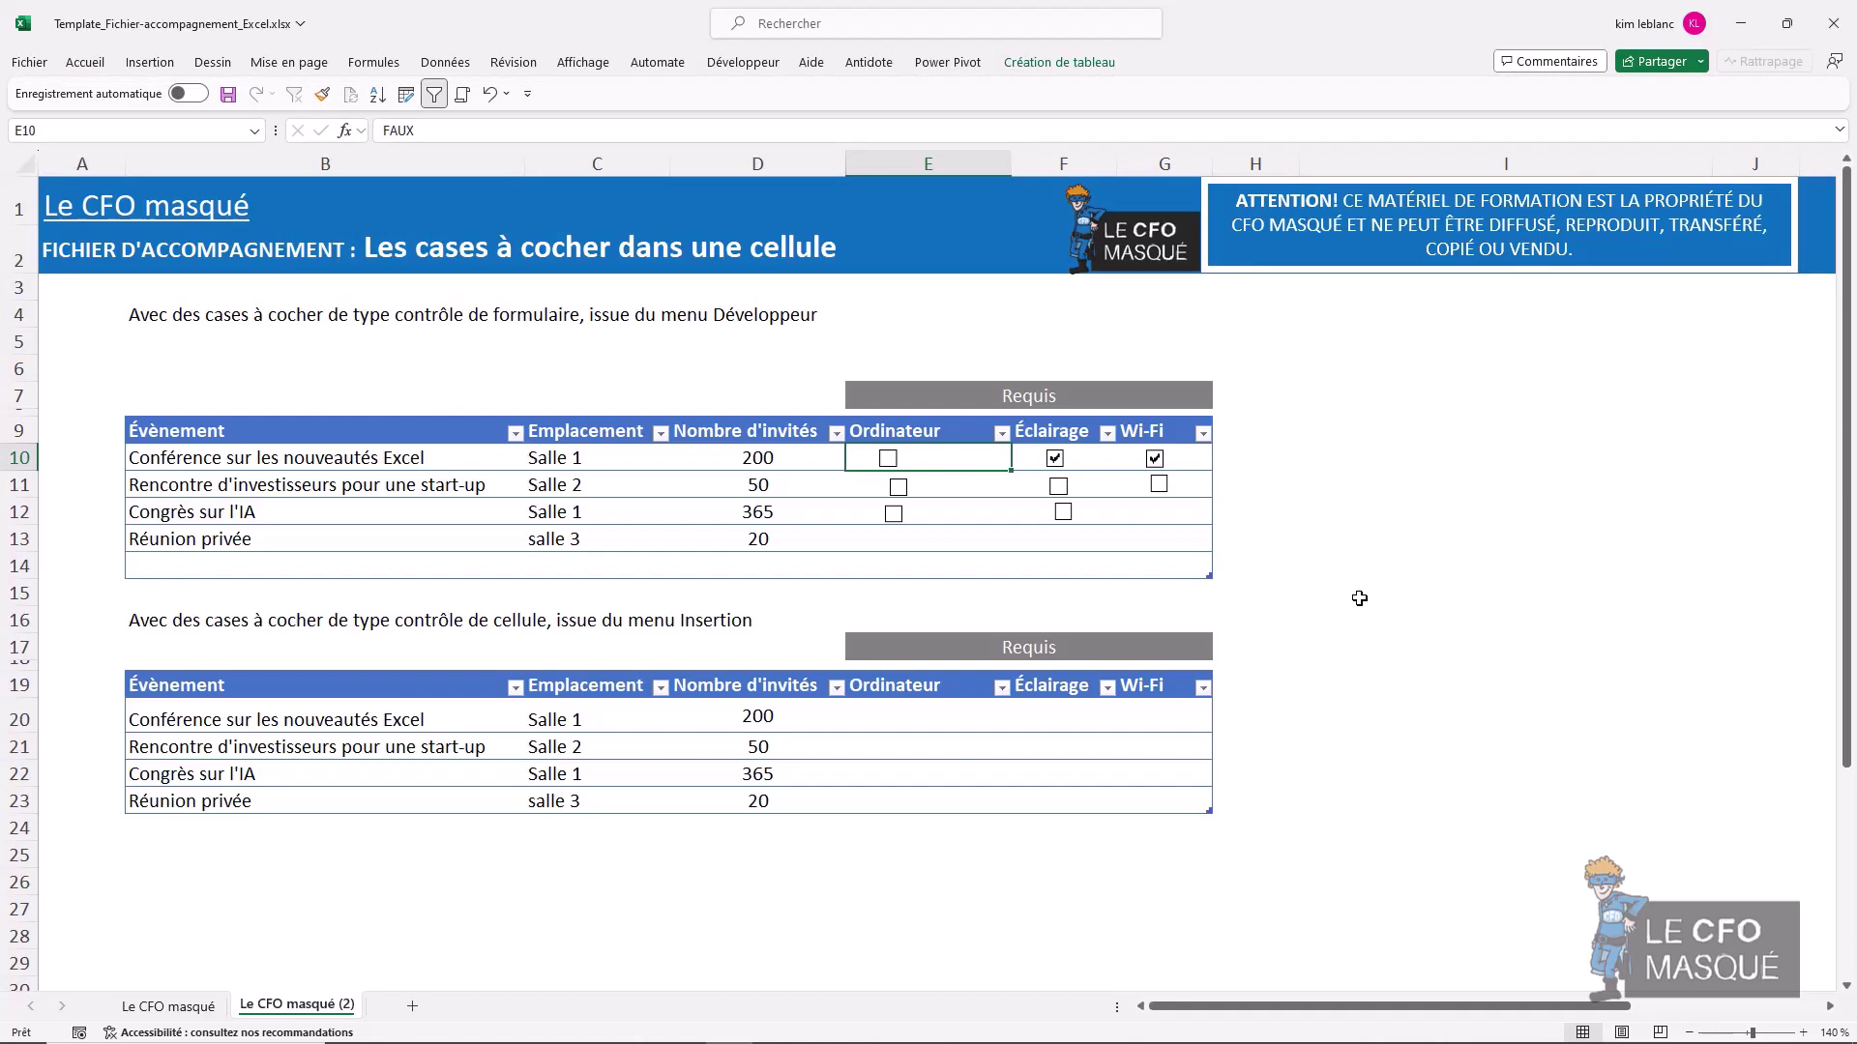
- Copy the Ordinateur checkbox of the Conférence sur les nouveautés Excel row and place the duplicate in the Réunion privée row's Ordinateur cell
{"action": "right_click", "coordinate": [882, 466]}
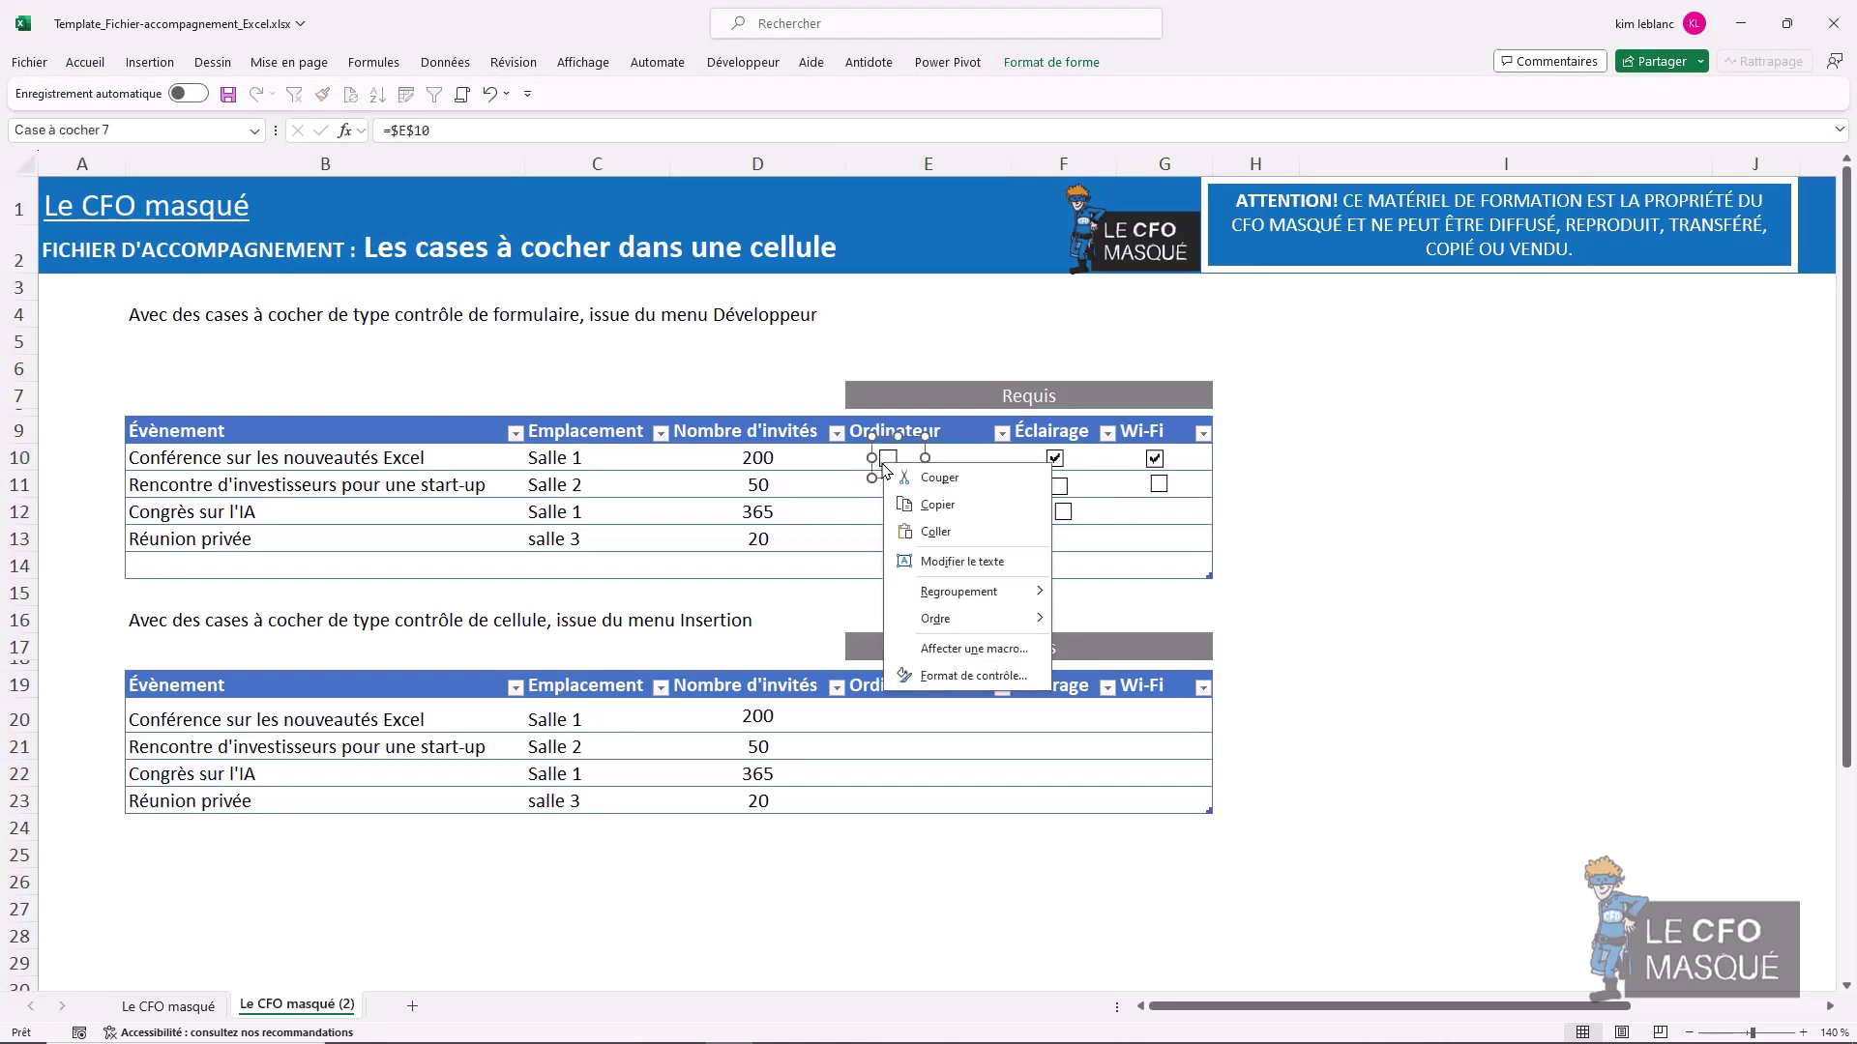
{"action": "left_click", "coordinate": [936, 511]}
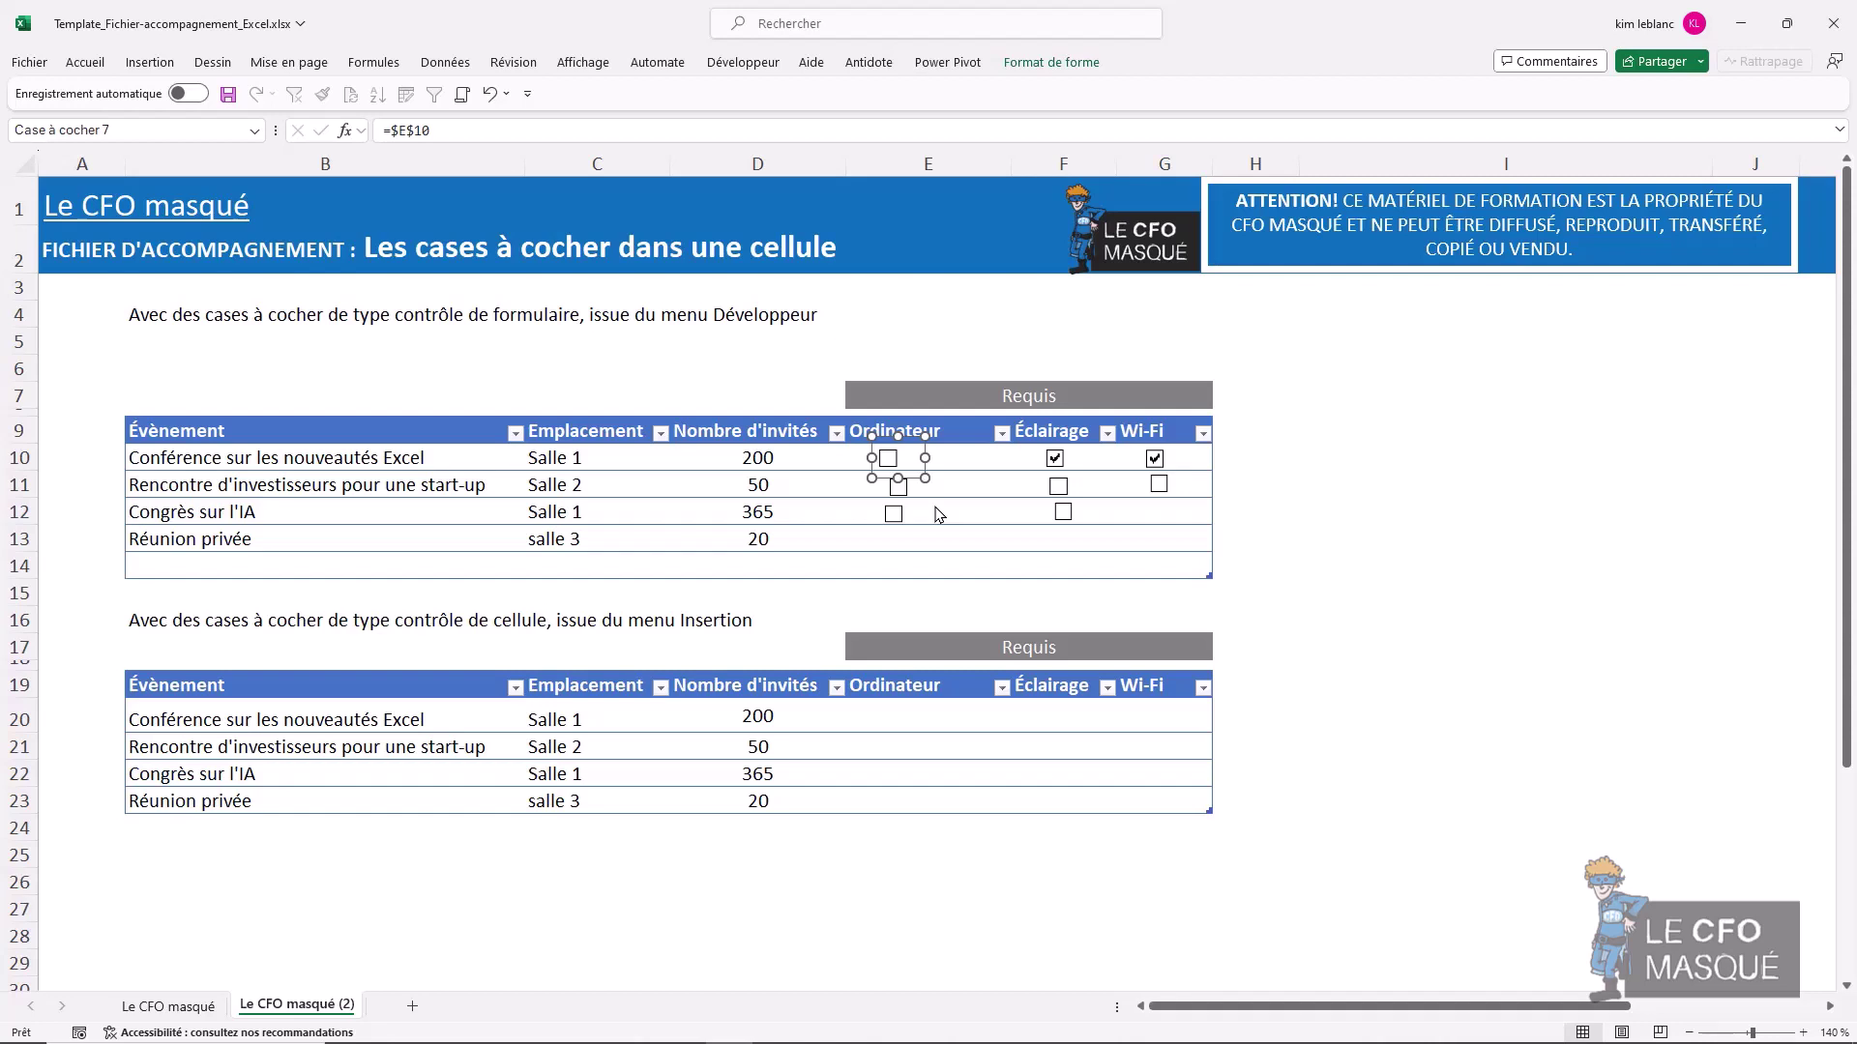
{"action": "key", "text": "ctrl+v"}
{"action": "left_click_drag", "start_coordinate": [950, 471], "coordinate": [913, 530]}
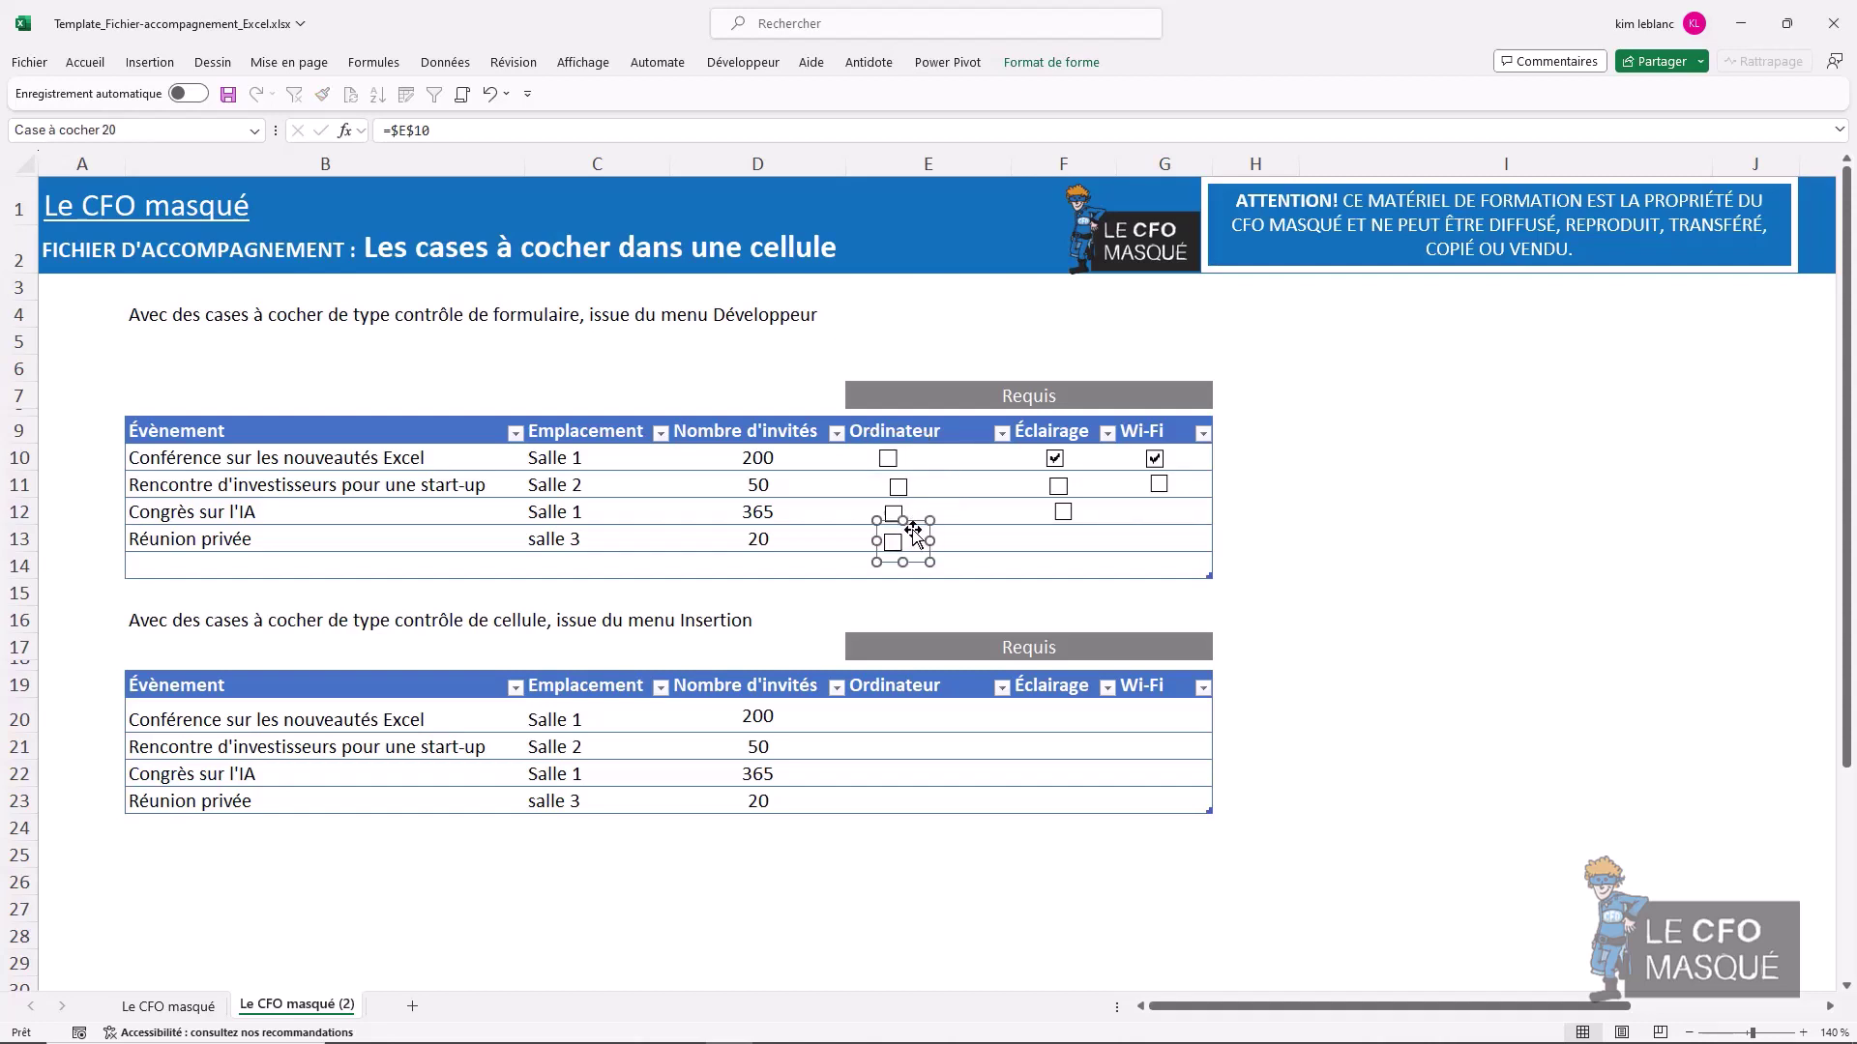
{"action": "key", "text": "Escape"}
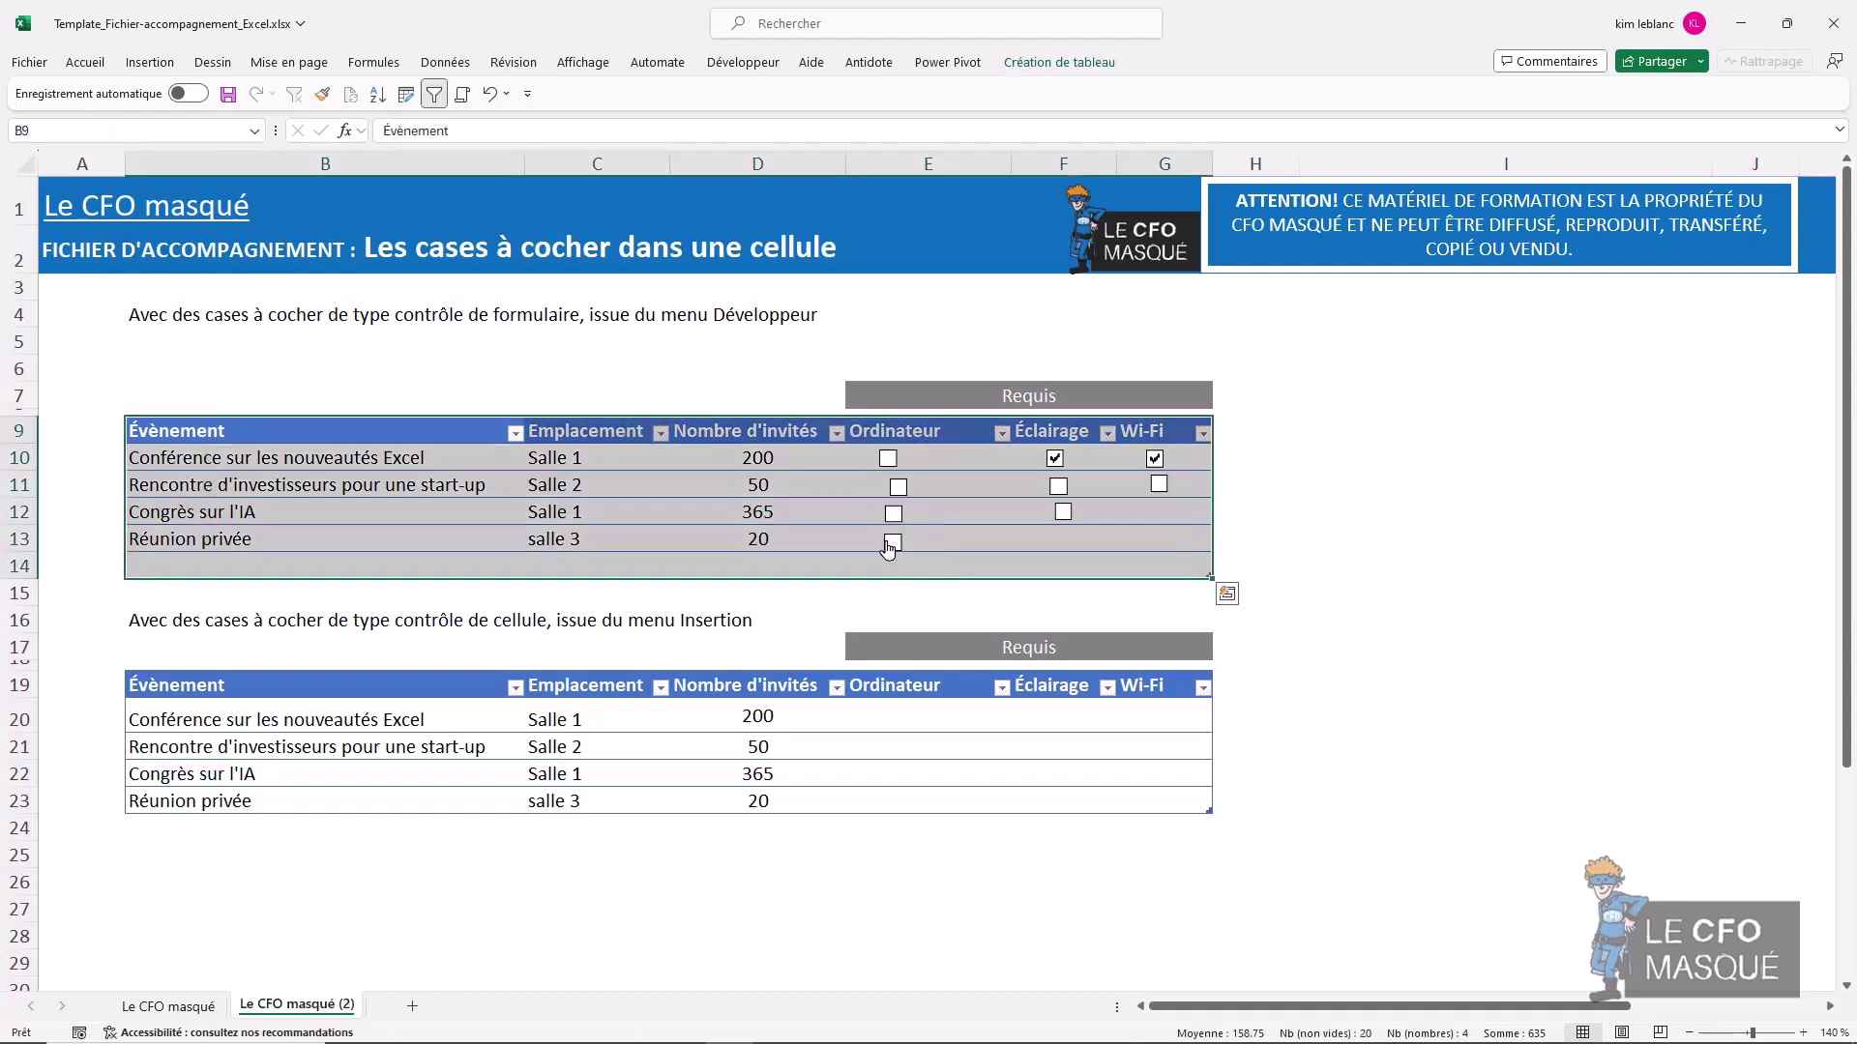
- Test the shared cell link by toggling the Ordinateur checkboxes in rows 10 and 13, finishing with both ticked
{"action": "left_click", "coordinate": [890, 544]}
{"action": "left_click", "coordinate": [888, 459]}
{"action": "left_click", "coordinate": [949, 456]}
{"action": "left_click", "coordinate": [888, 458]}
{"action": "left_click", "coordinate": [893, 542]}
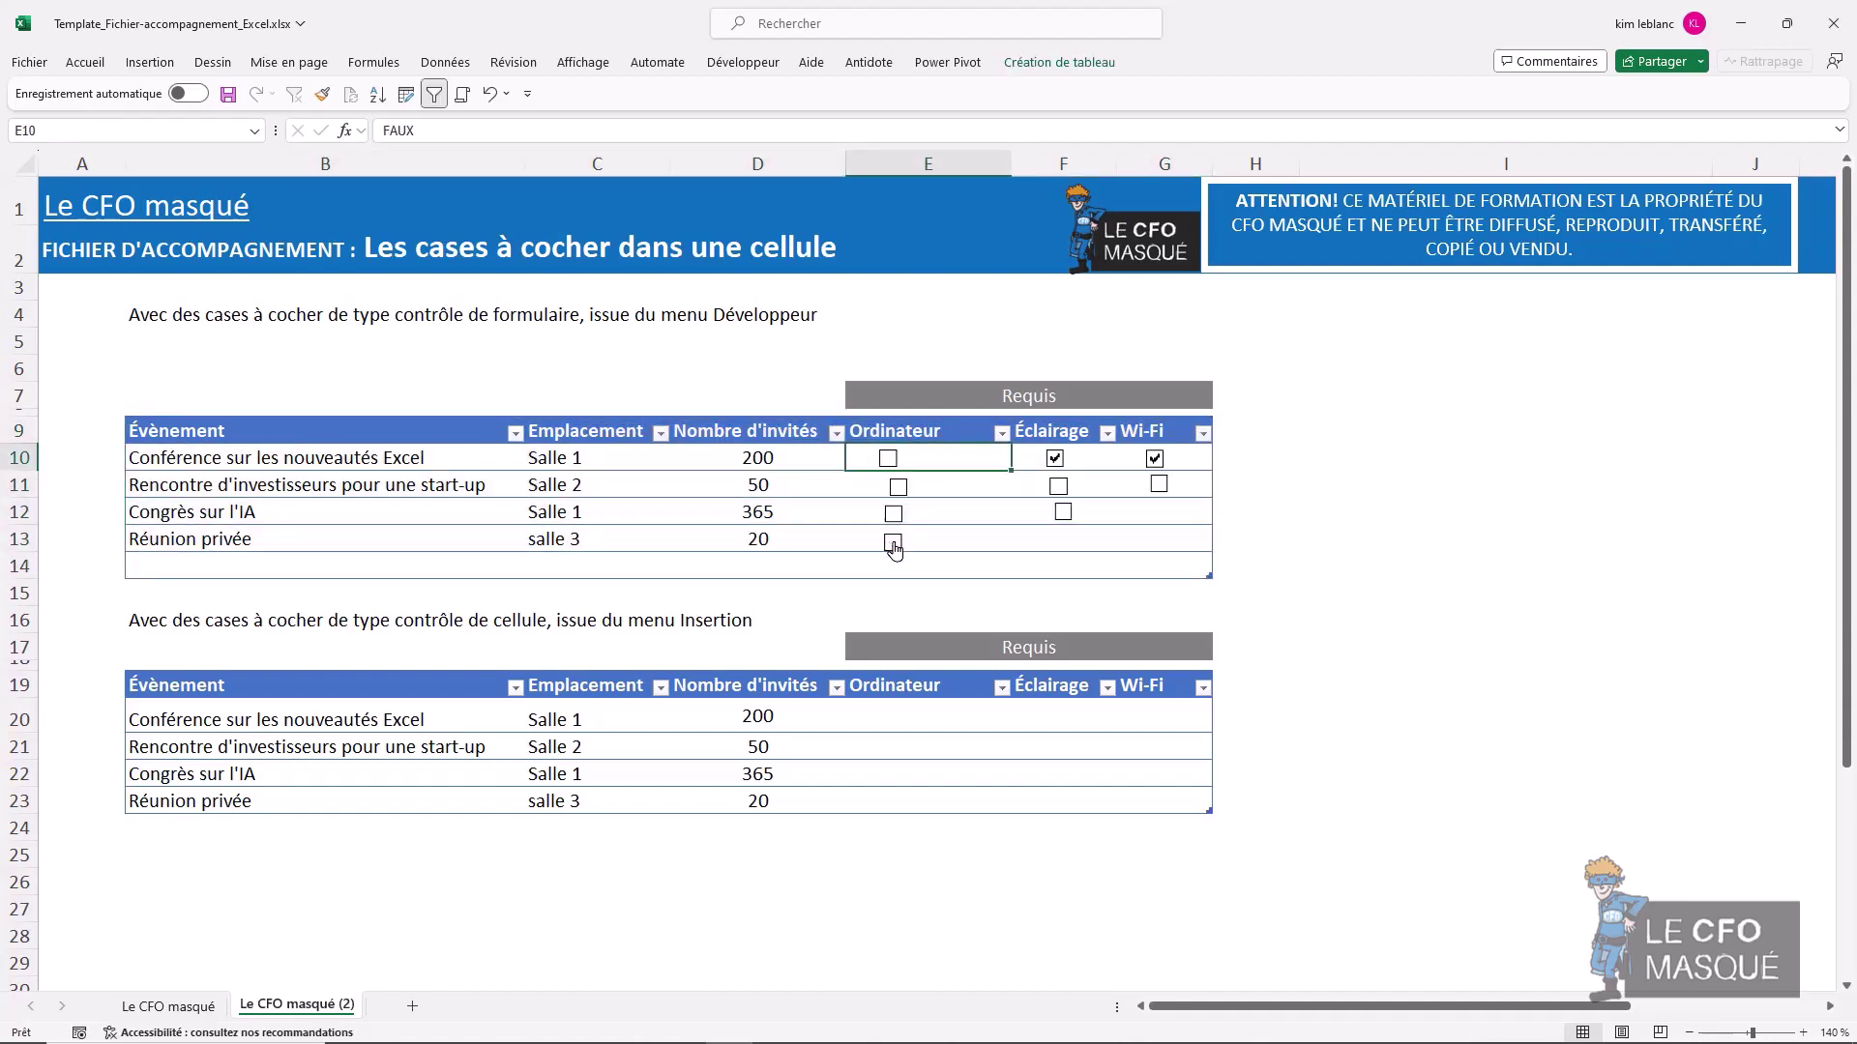
{"action": "left_click", "coordinate": [892, 542]}
- Link the Ordinateur checkbox of the Réunion privée row to cell E13
{"action": "right_click", "coordinate": [893, 545]}
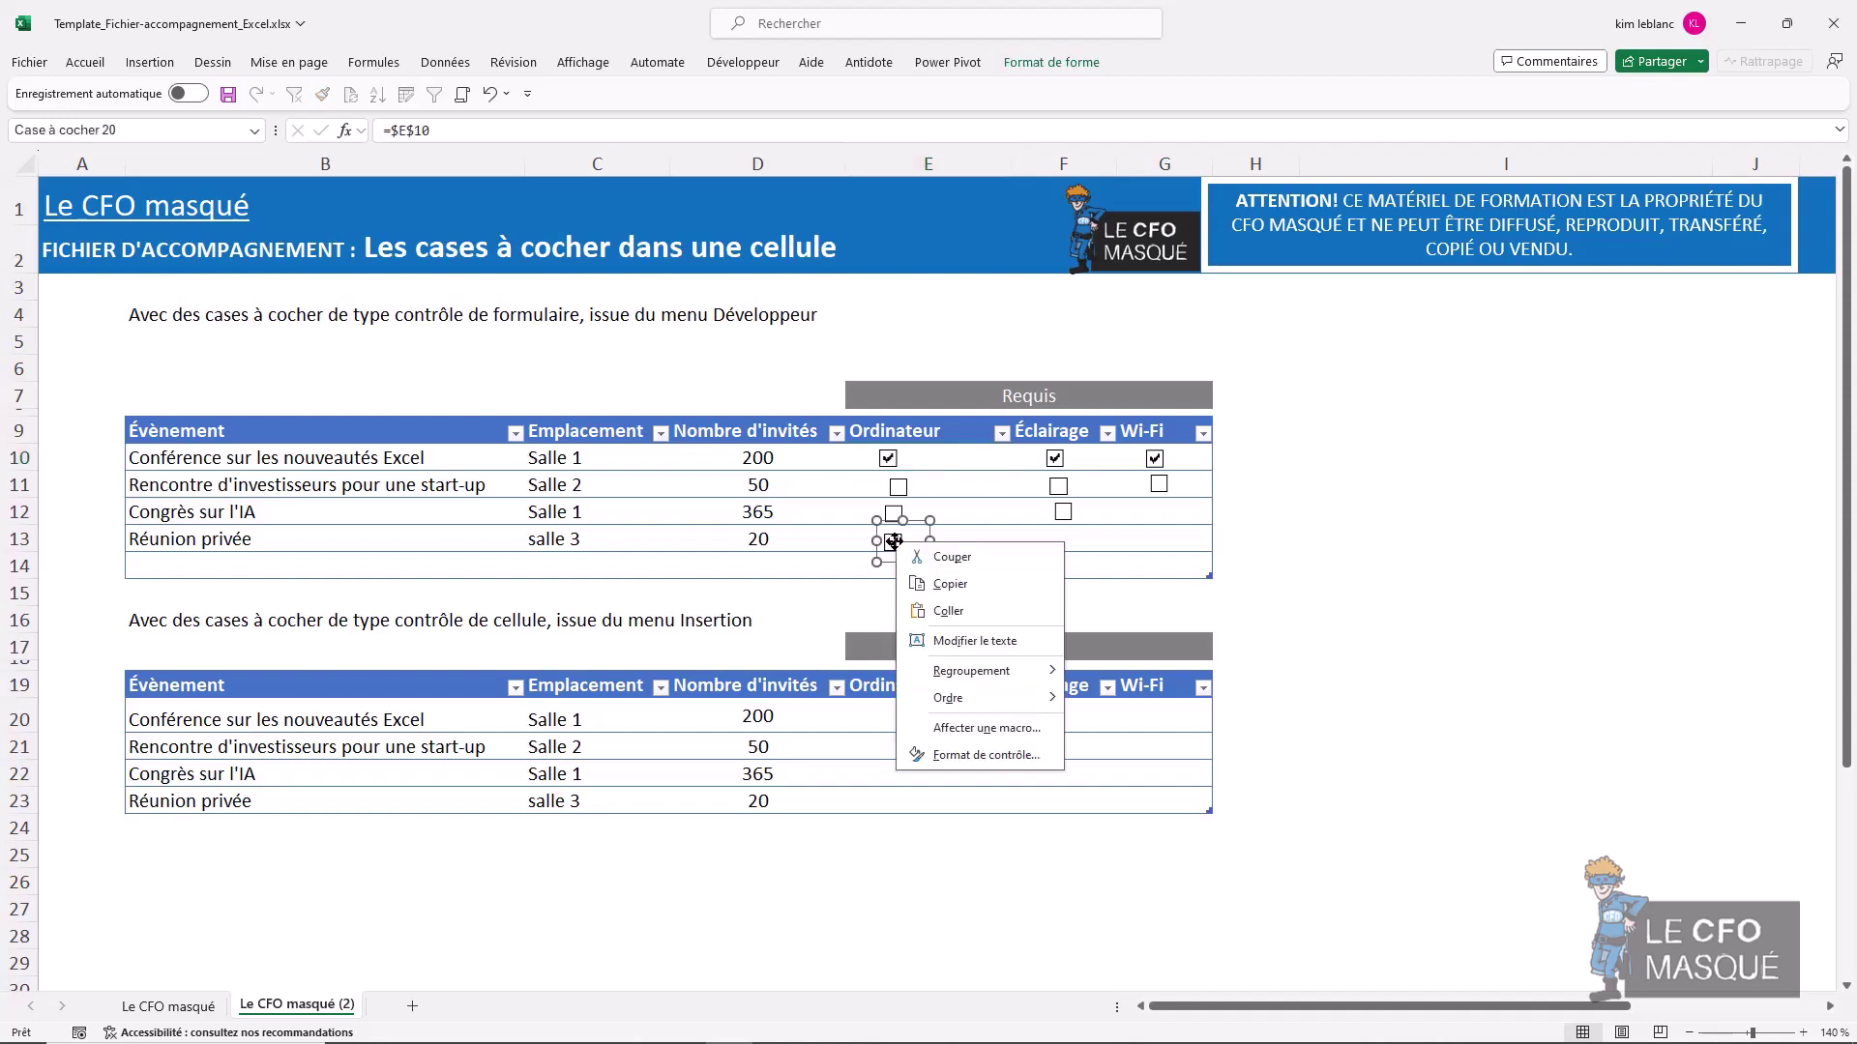
{"action": "left_click", "coordinate": [978, 766]}
{"action": "left_click", "coordinate": [991, 374]}
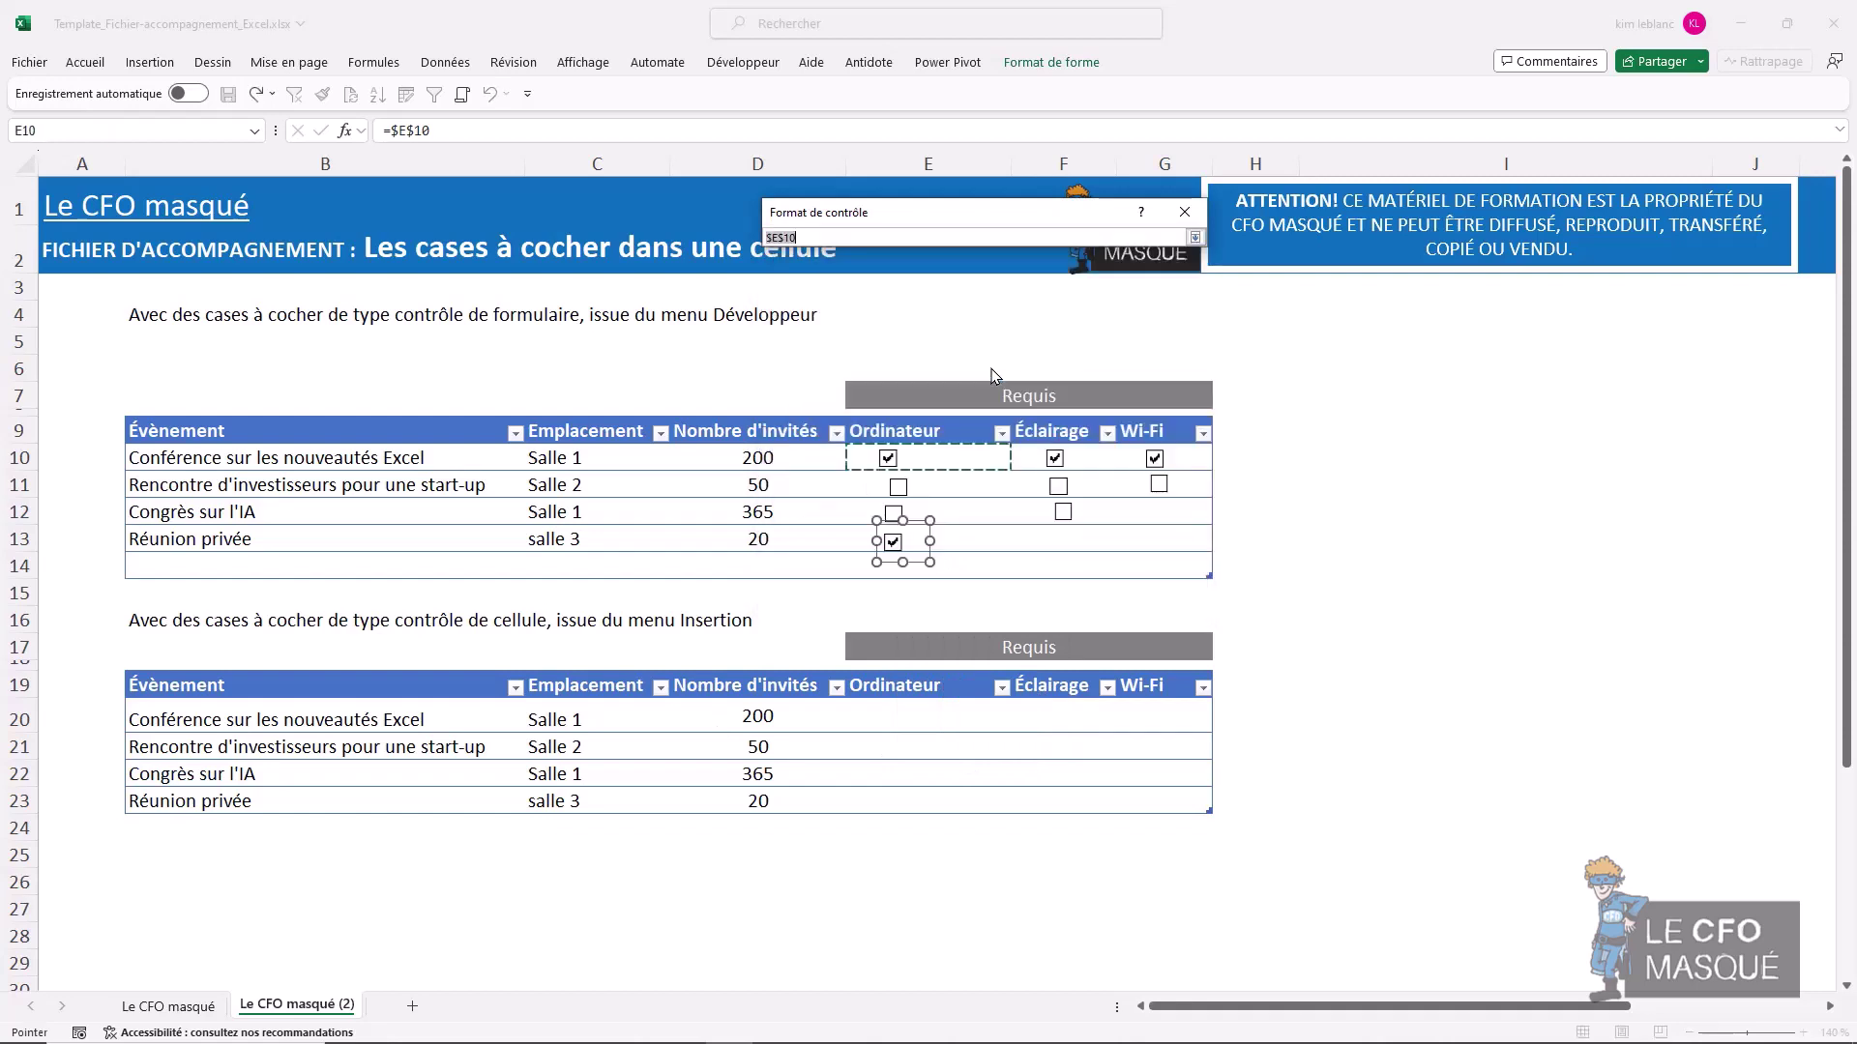
{"action": "left_click", "coordinate": [957, 537]}
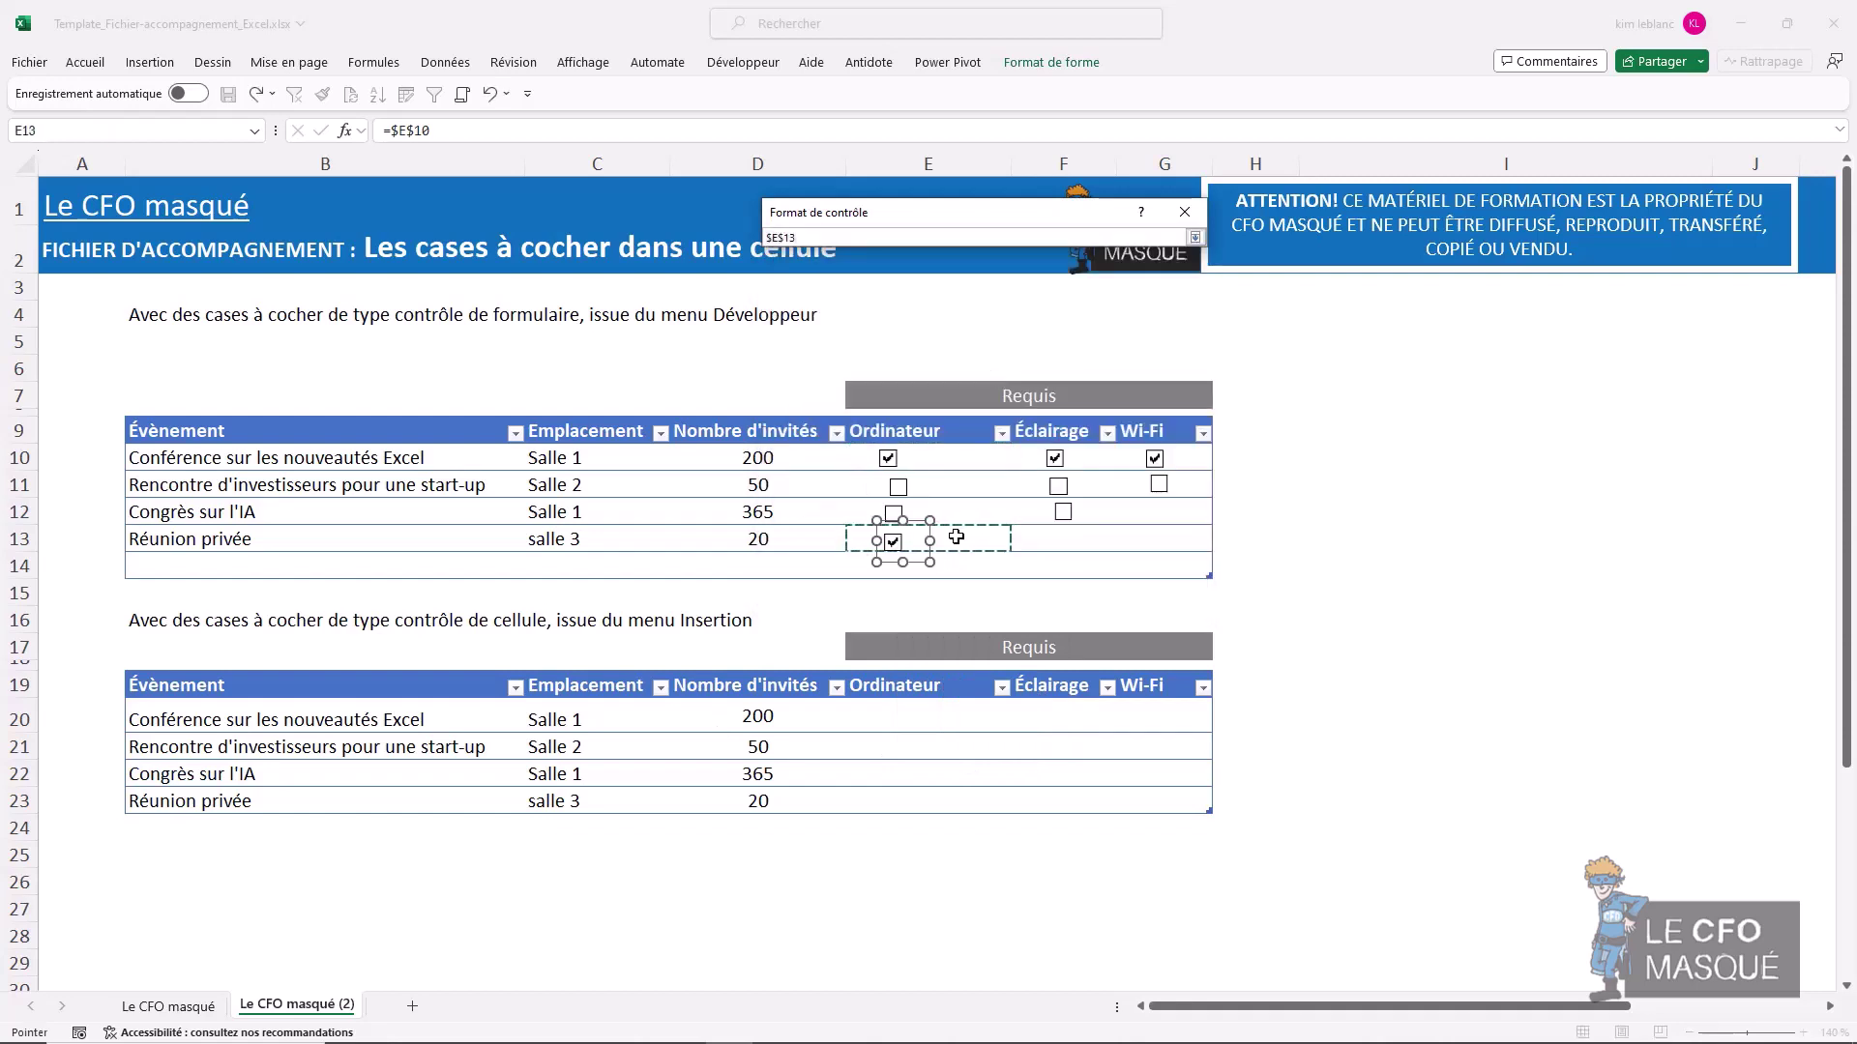
{"action": "key", "text": "Return"}
{"action": "left_click", "coordinate": [1091, 597]}
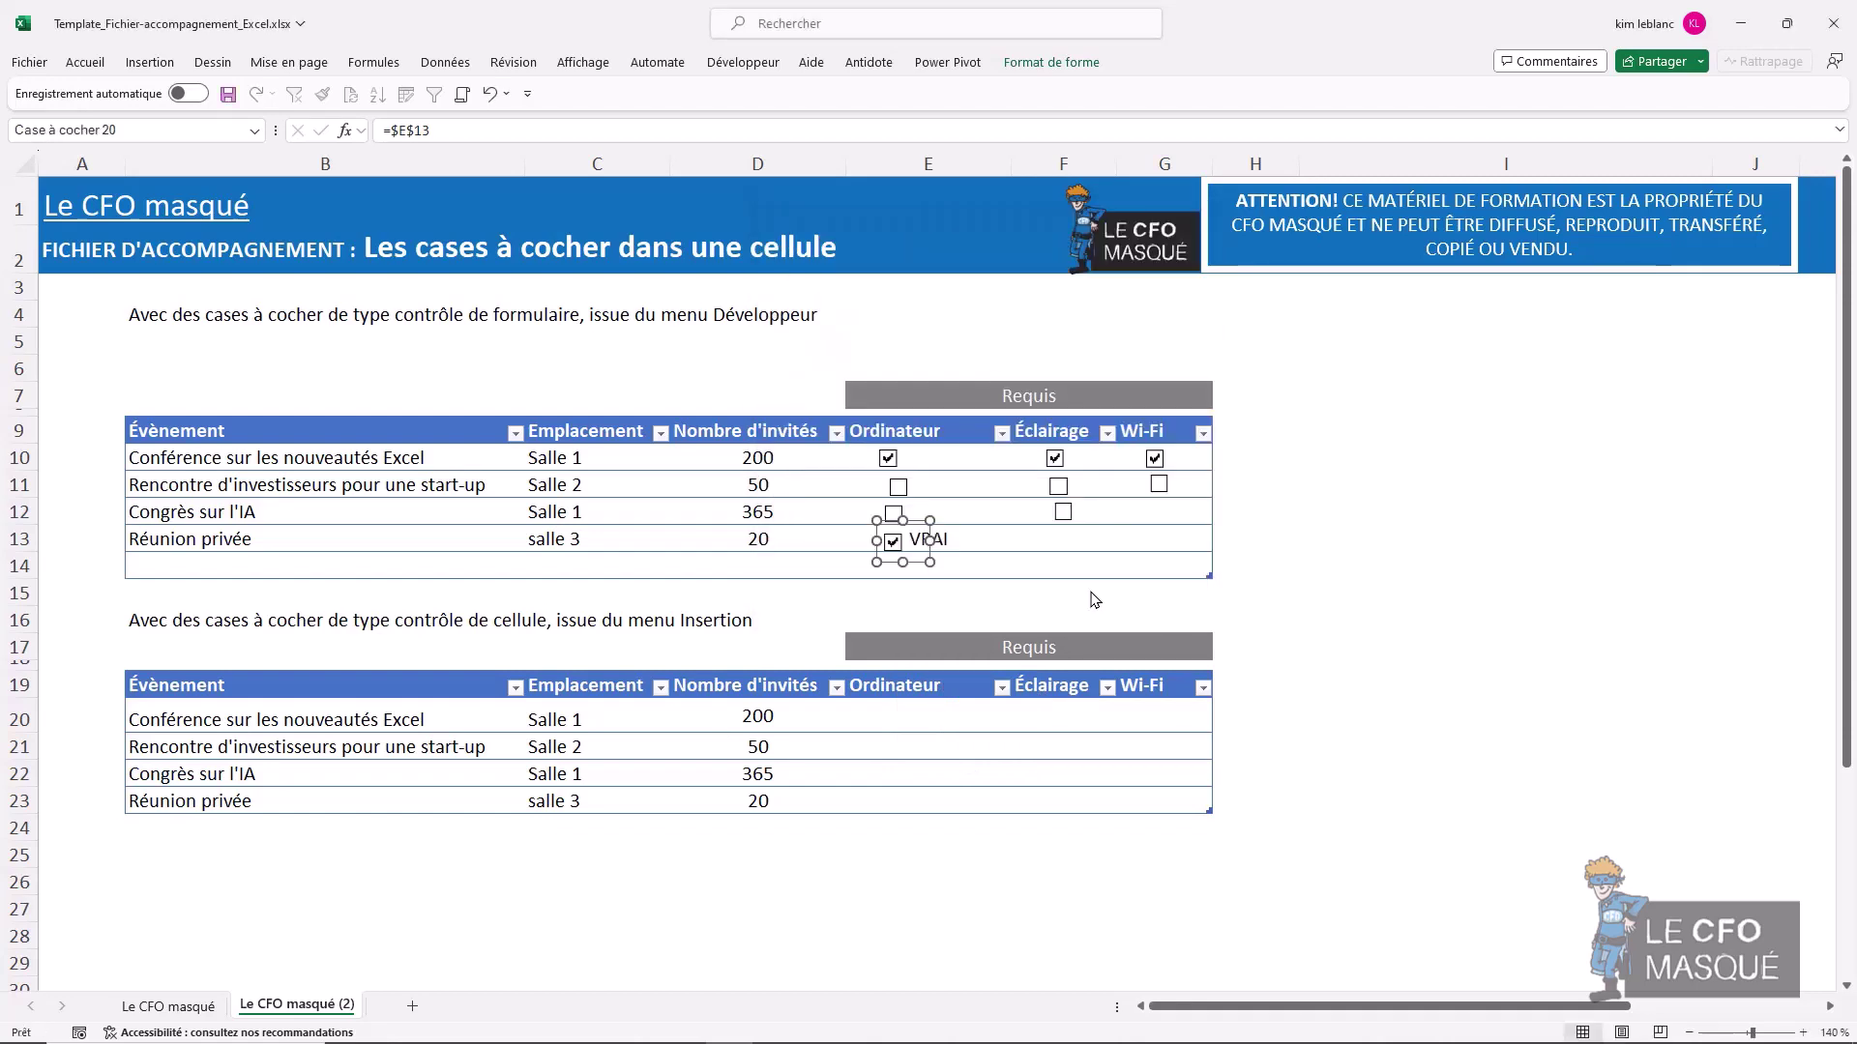
{"action": "left_click", "coordinate": [1417, 566]}
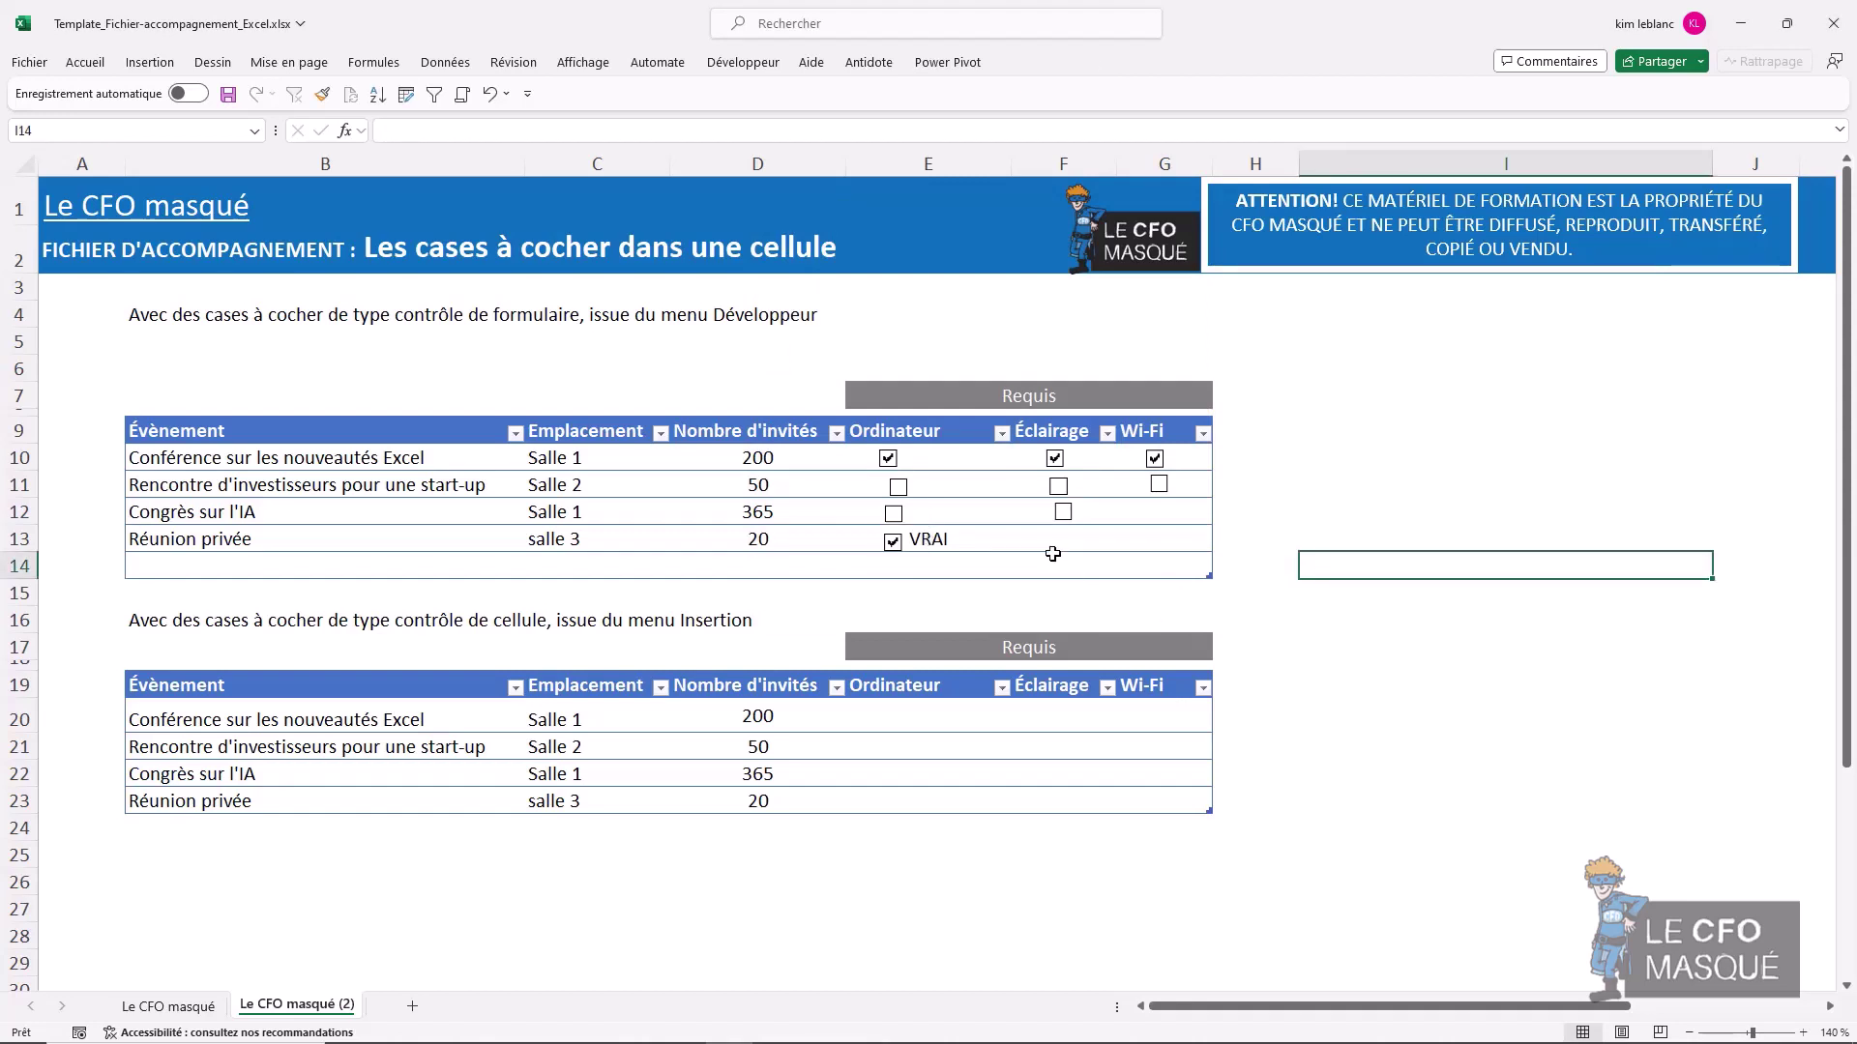
{"action": "left_click_drag", "start_coordinate": [1053, 538], "coordinate": [1053, 566]}
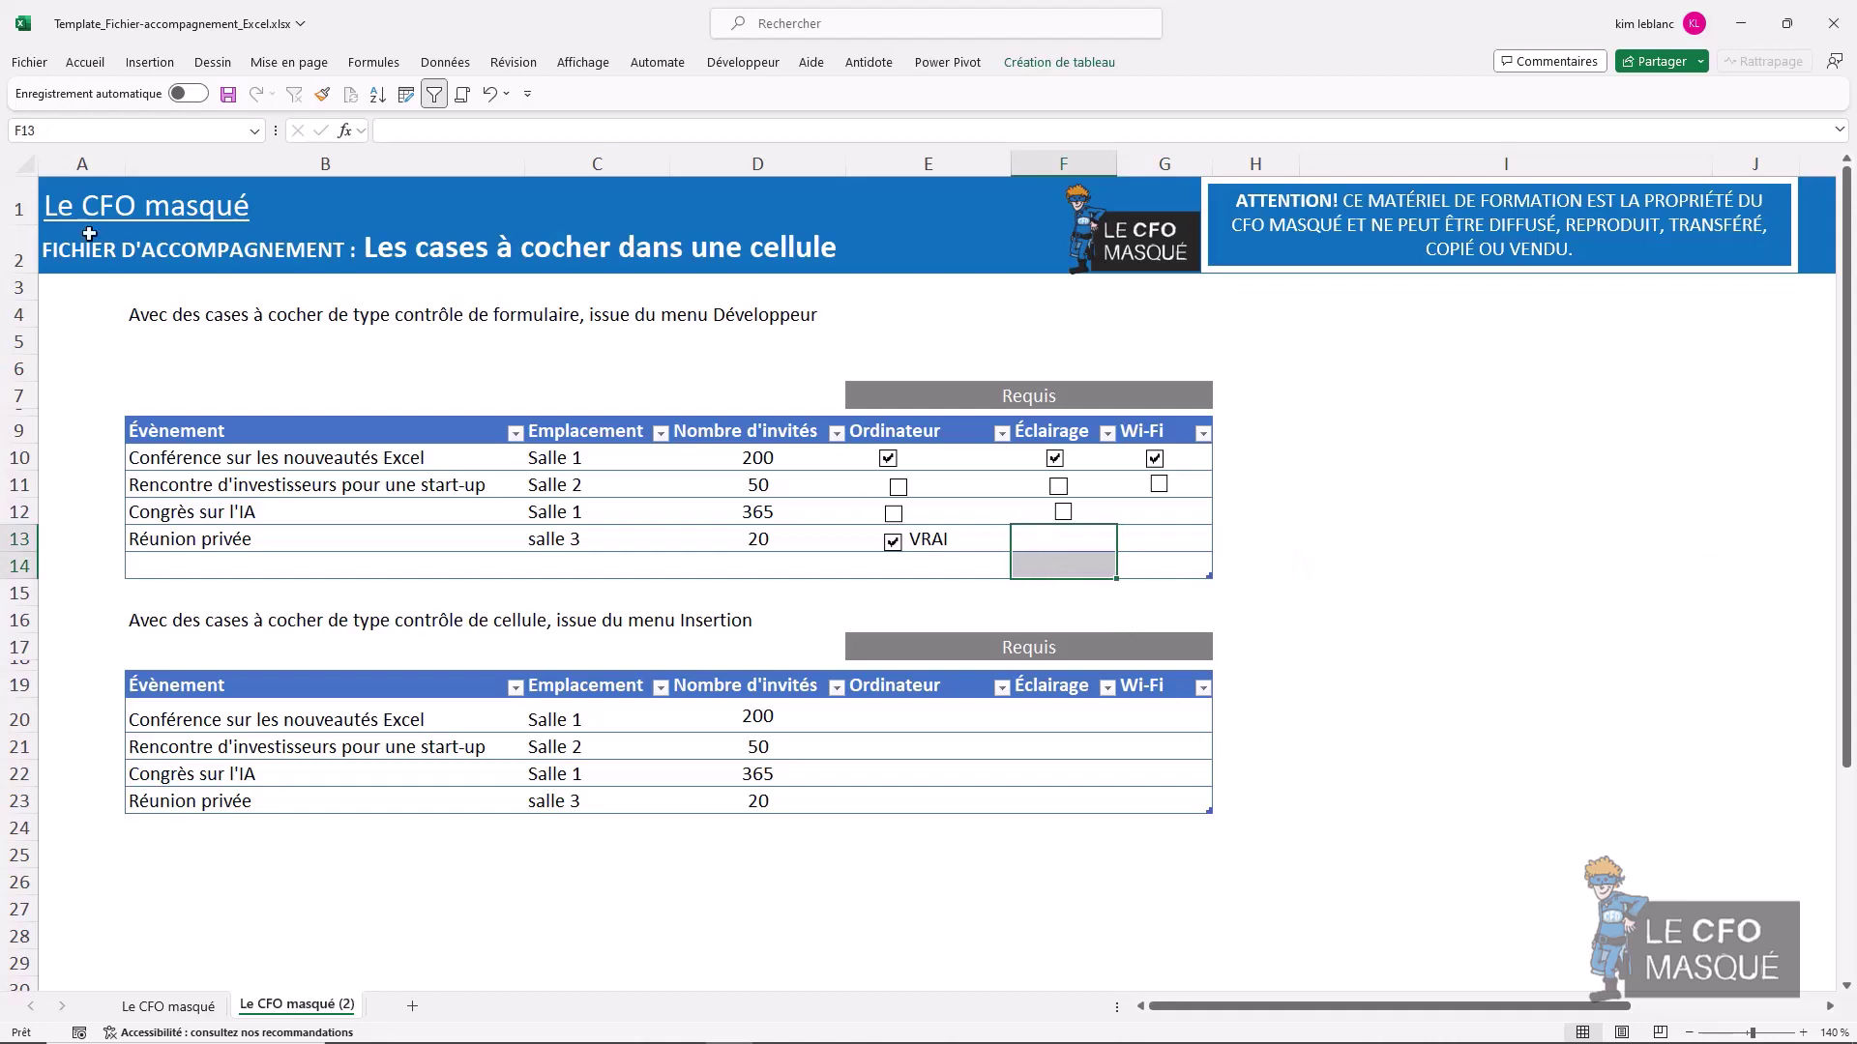
{"action": "left_click", "coordinate": [85, 62]}
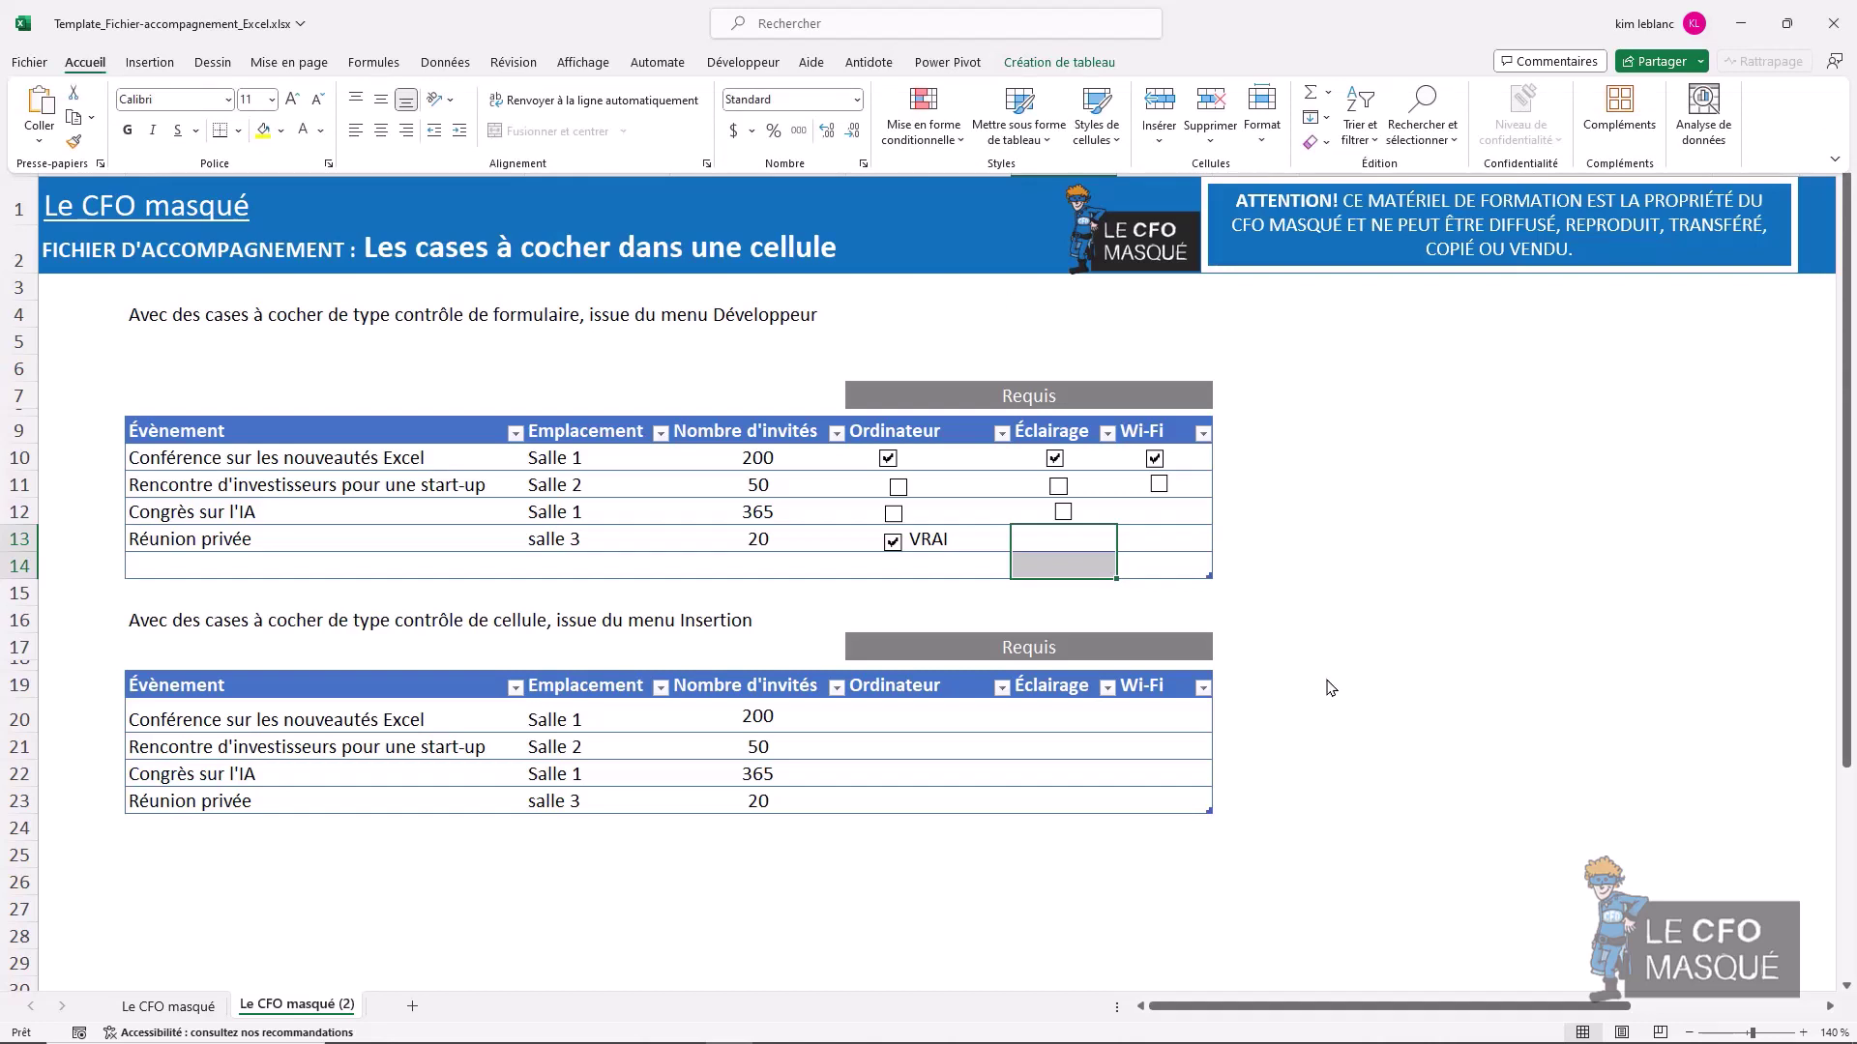
{"action": "left_click", "coordinate": [443, 63]}
{"action": "left_click", "coordinate": [1178, 144]}
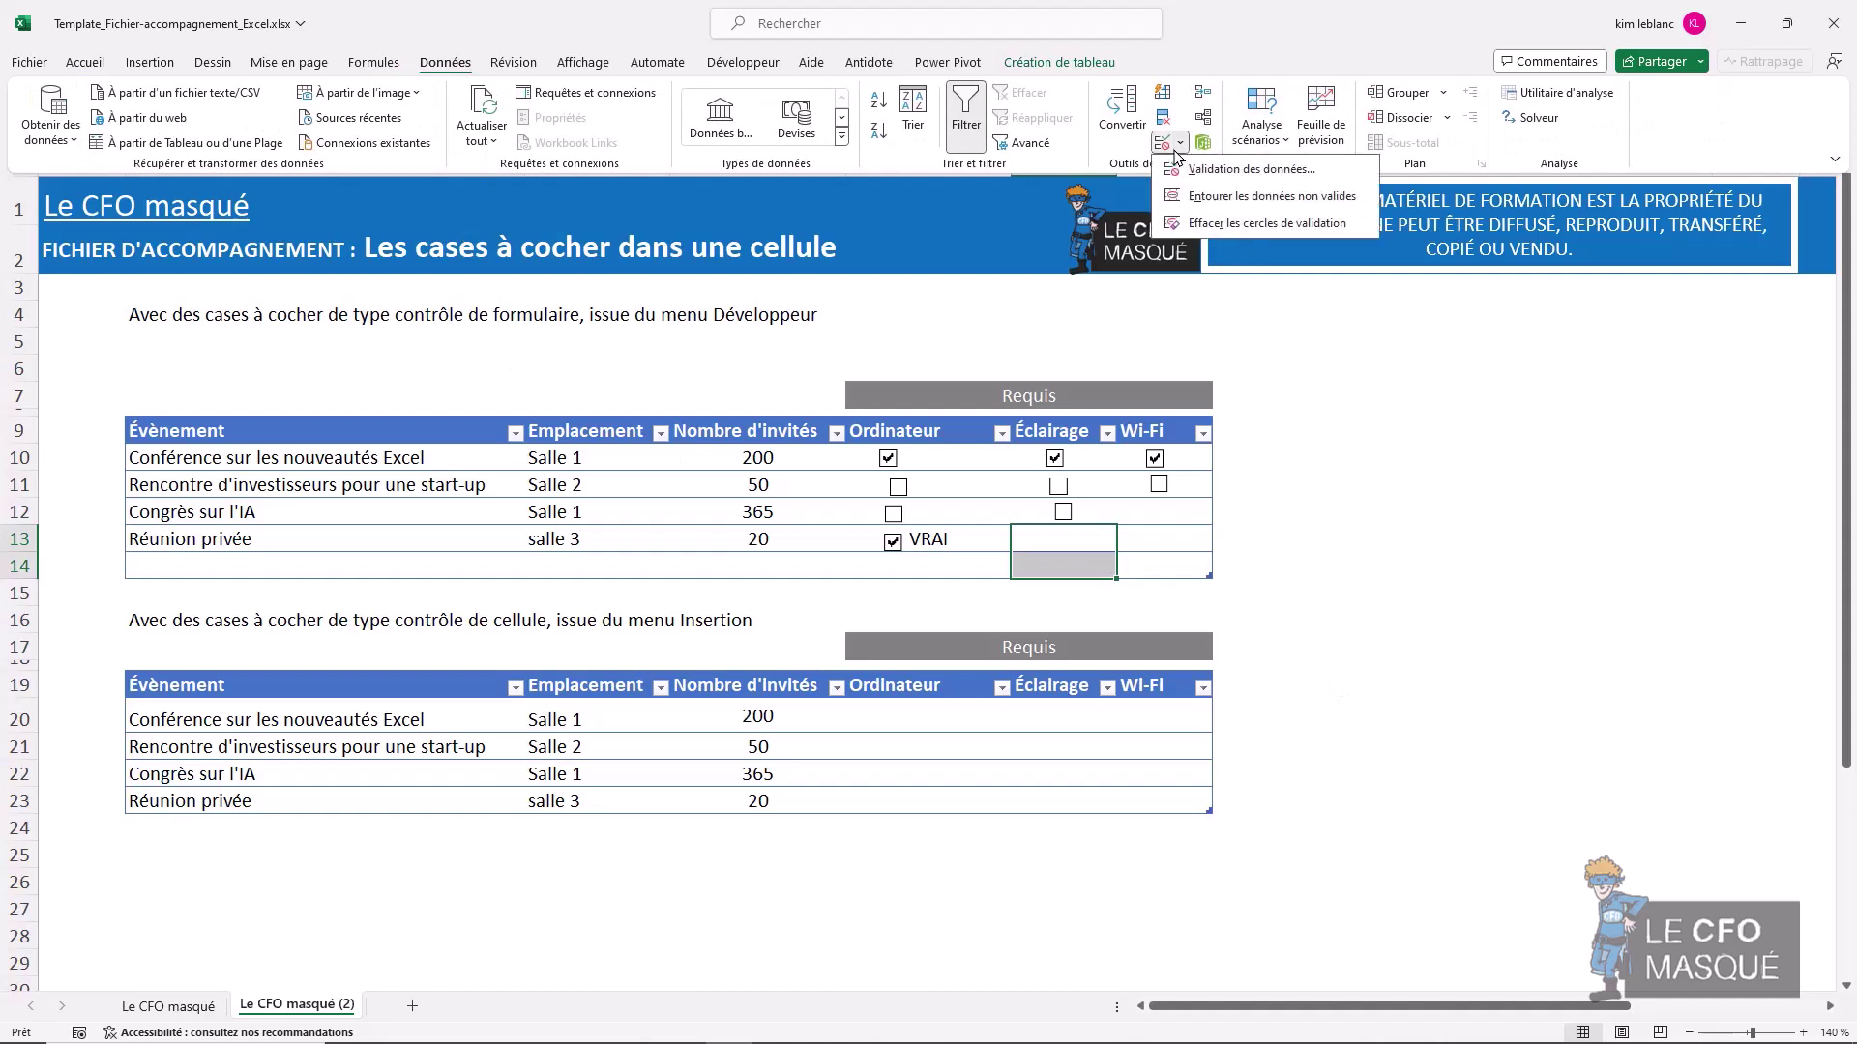
{"action": "left_click", "coordinate": [1221, 169]}
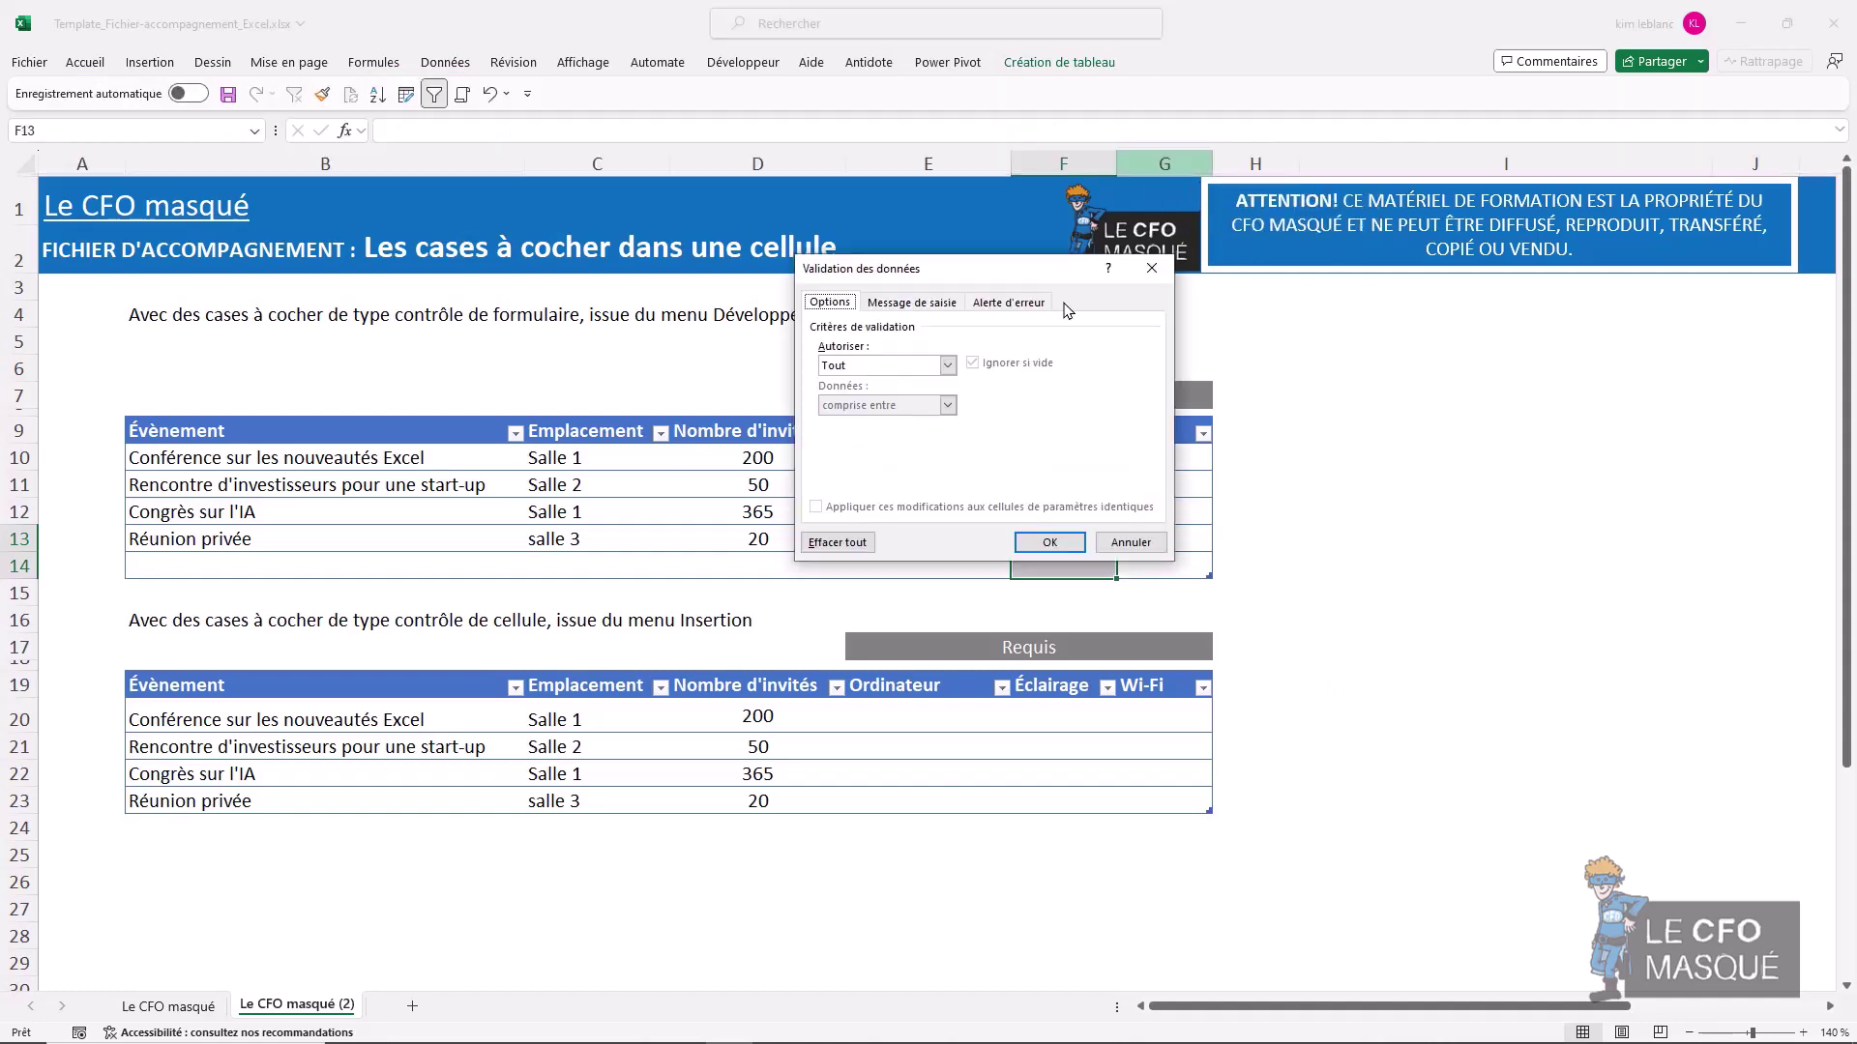
{"action": "left_click", "coordinate": [947, 365]}
{"action": "left_click", "coordinate": [909, 423]}
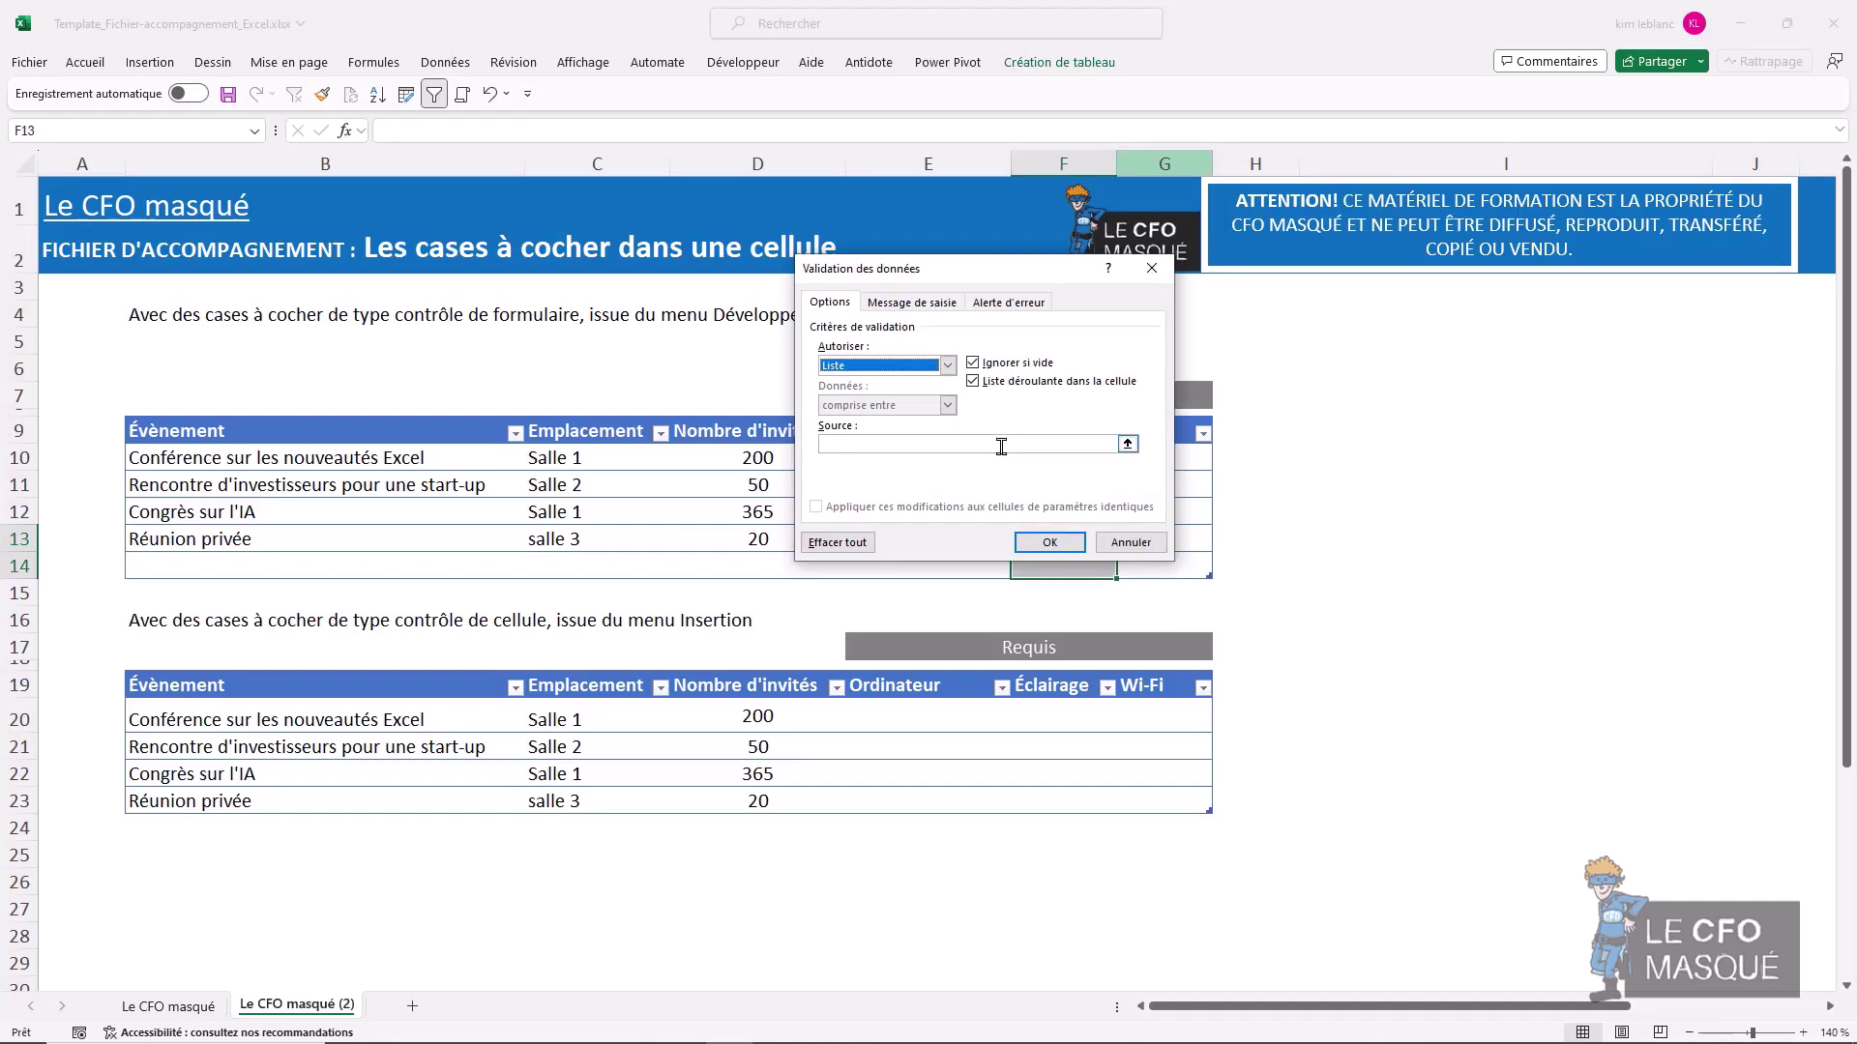
{"action": "left_click", "coordinate": [1131, 542]}
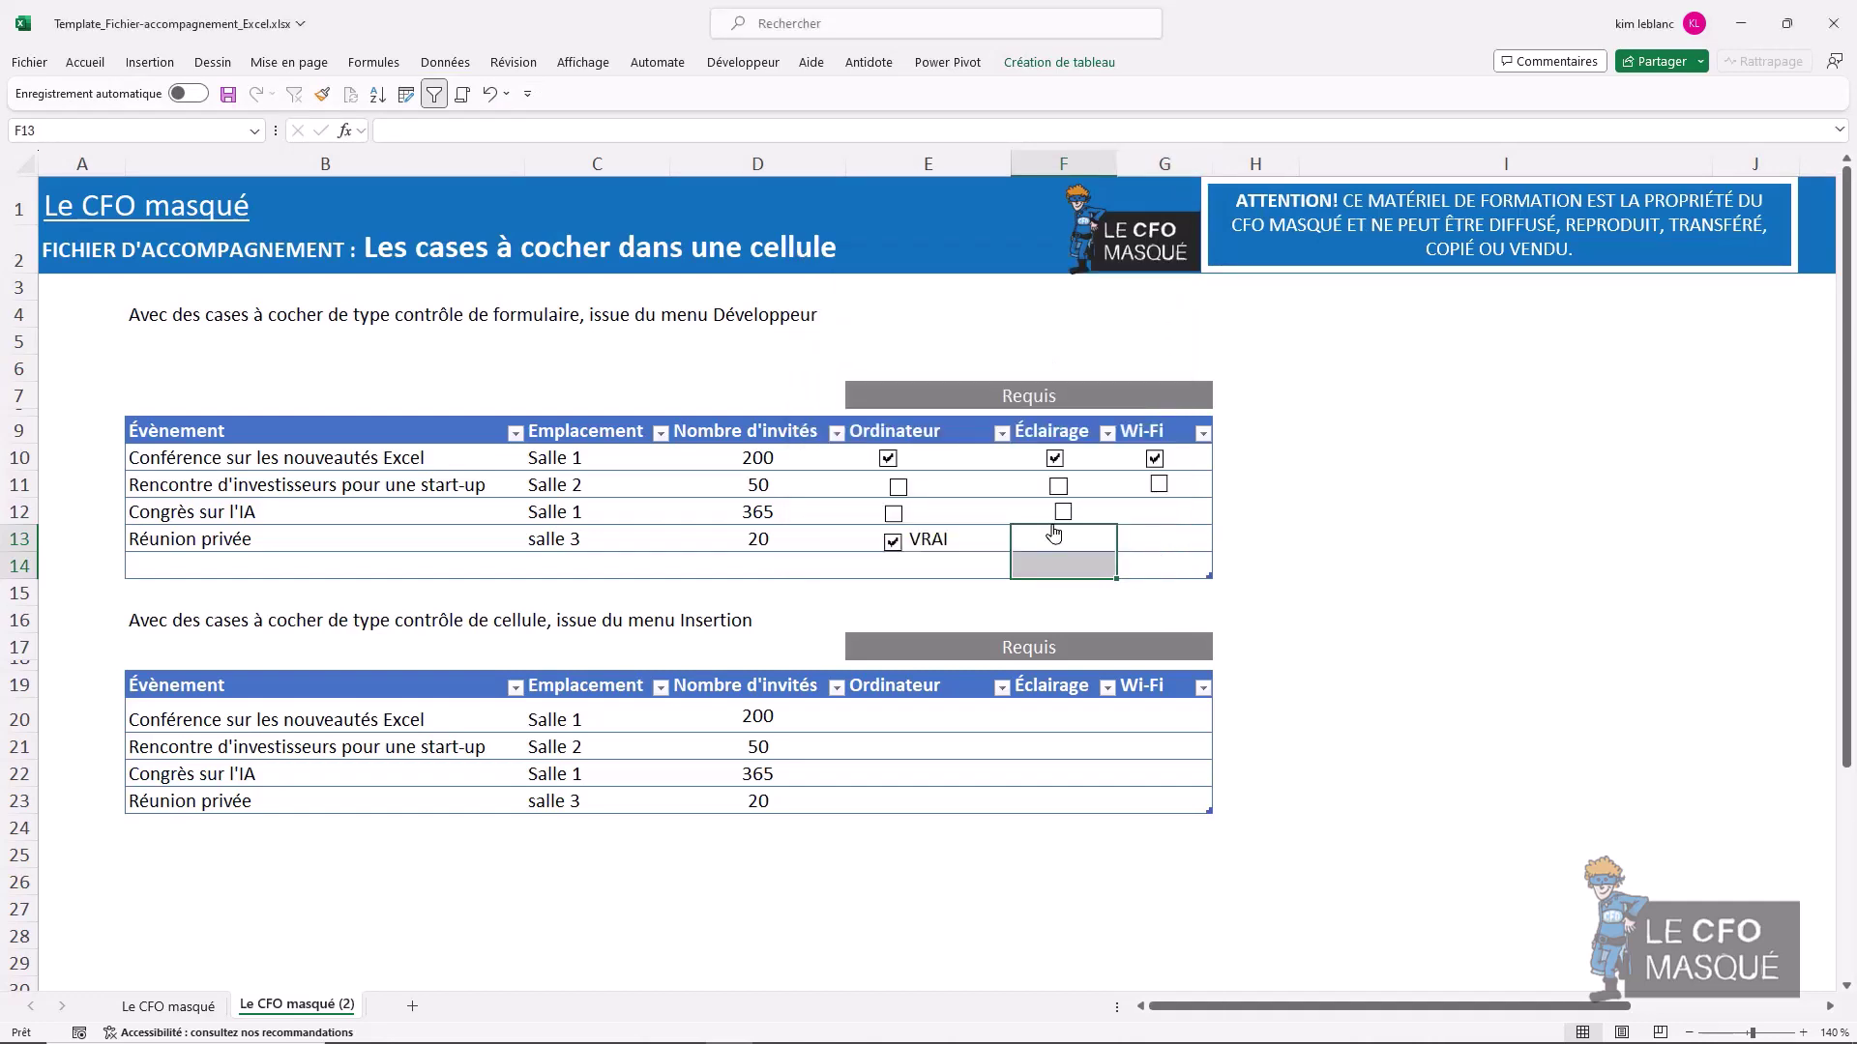
{"action": "left_click", "coordinate": [1413, 679]}
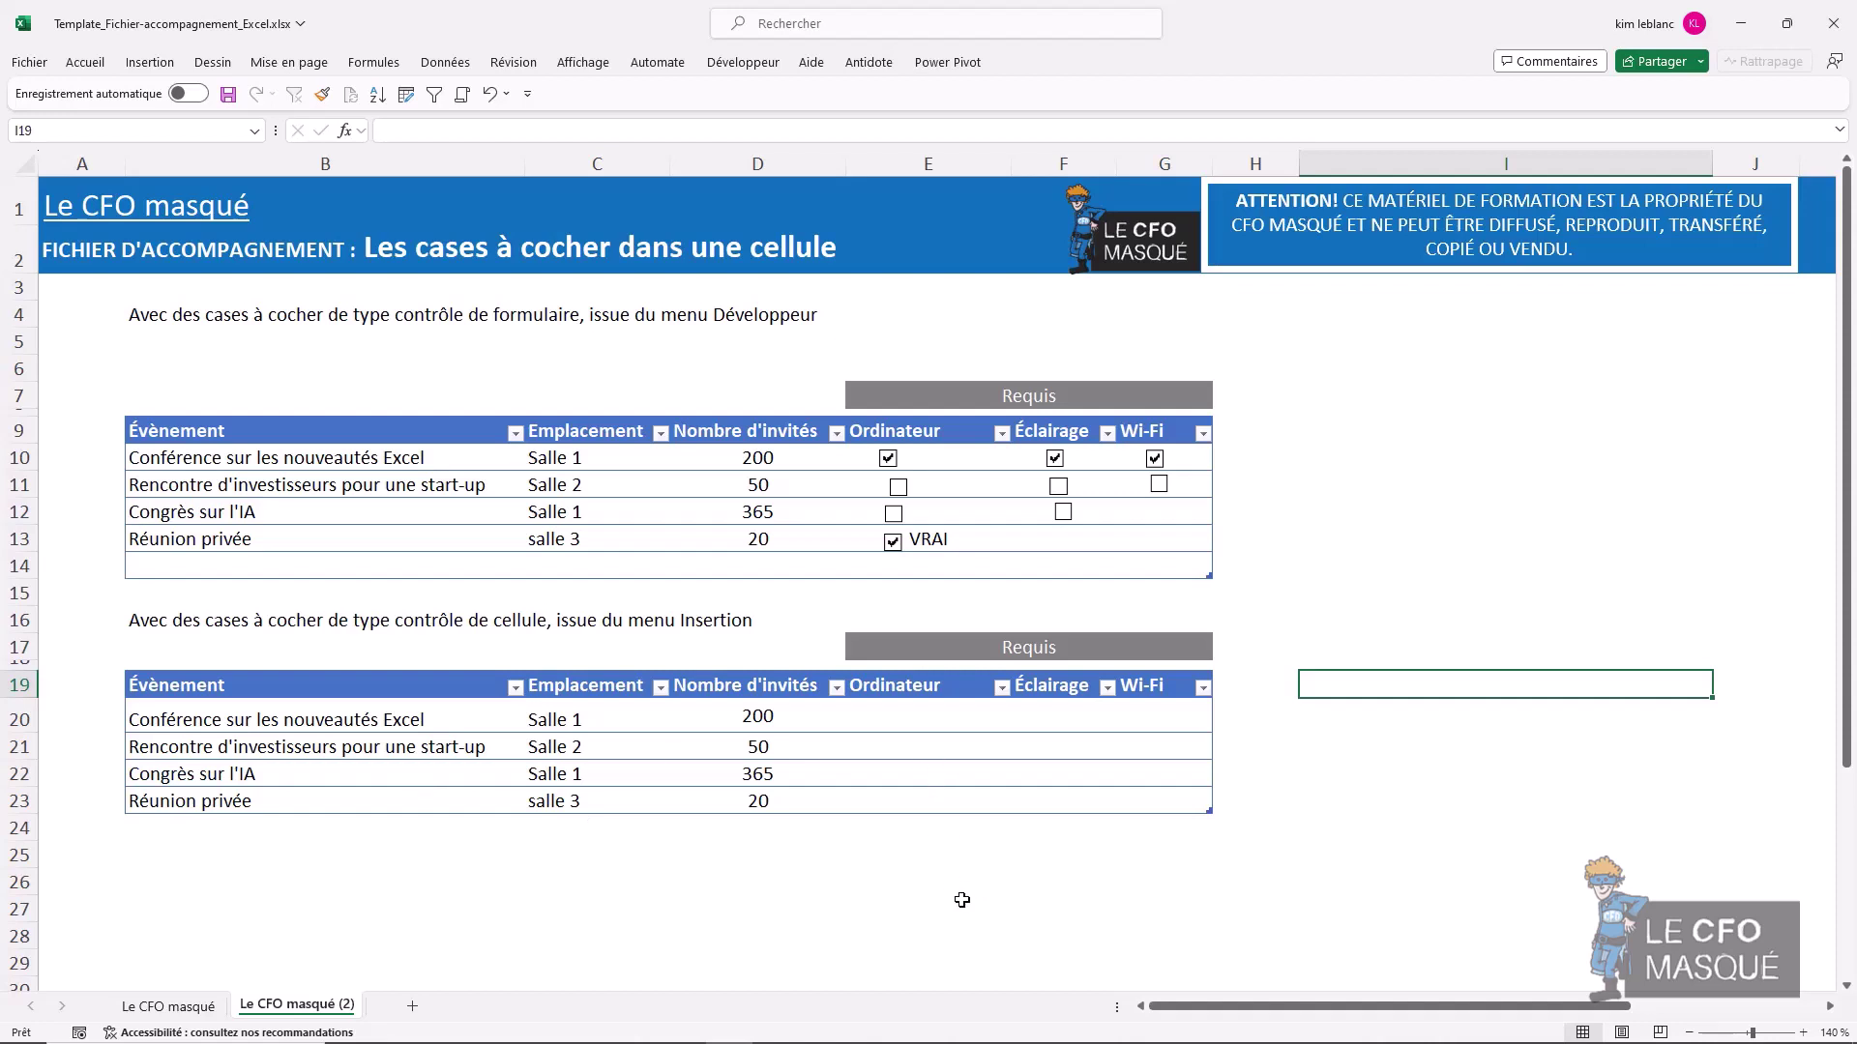
- Insert cell checkboxes in E20:G23 of the second table, and test the one in E20 by ticking and unticking it
{"action": "left_click", "coordinate": [882, 710]}
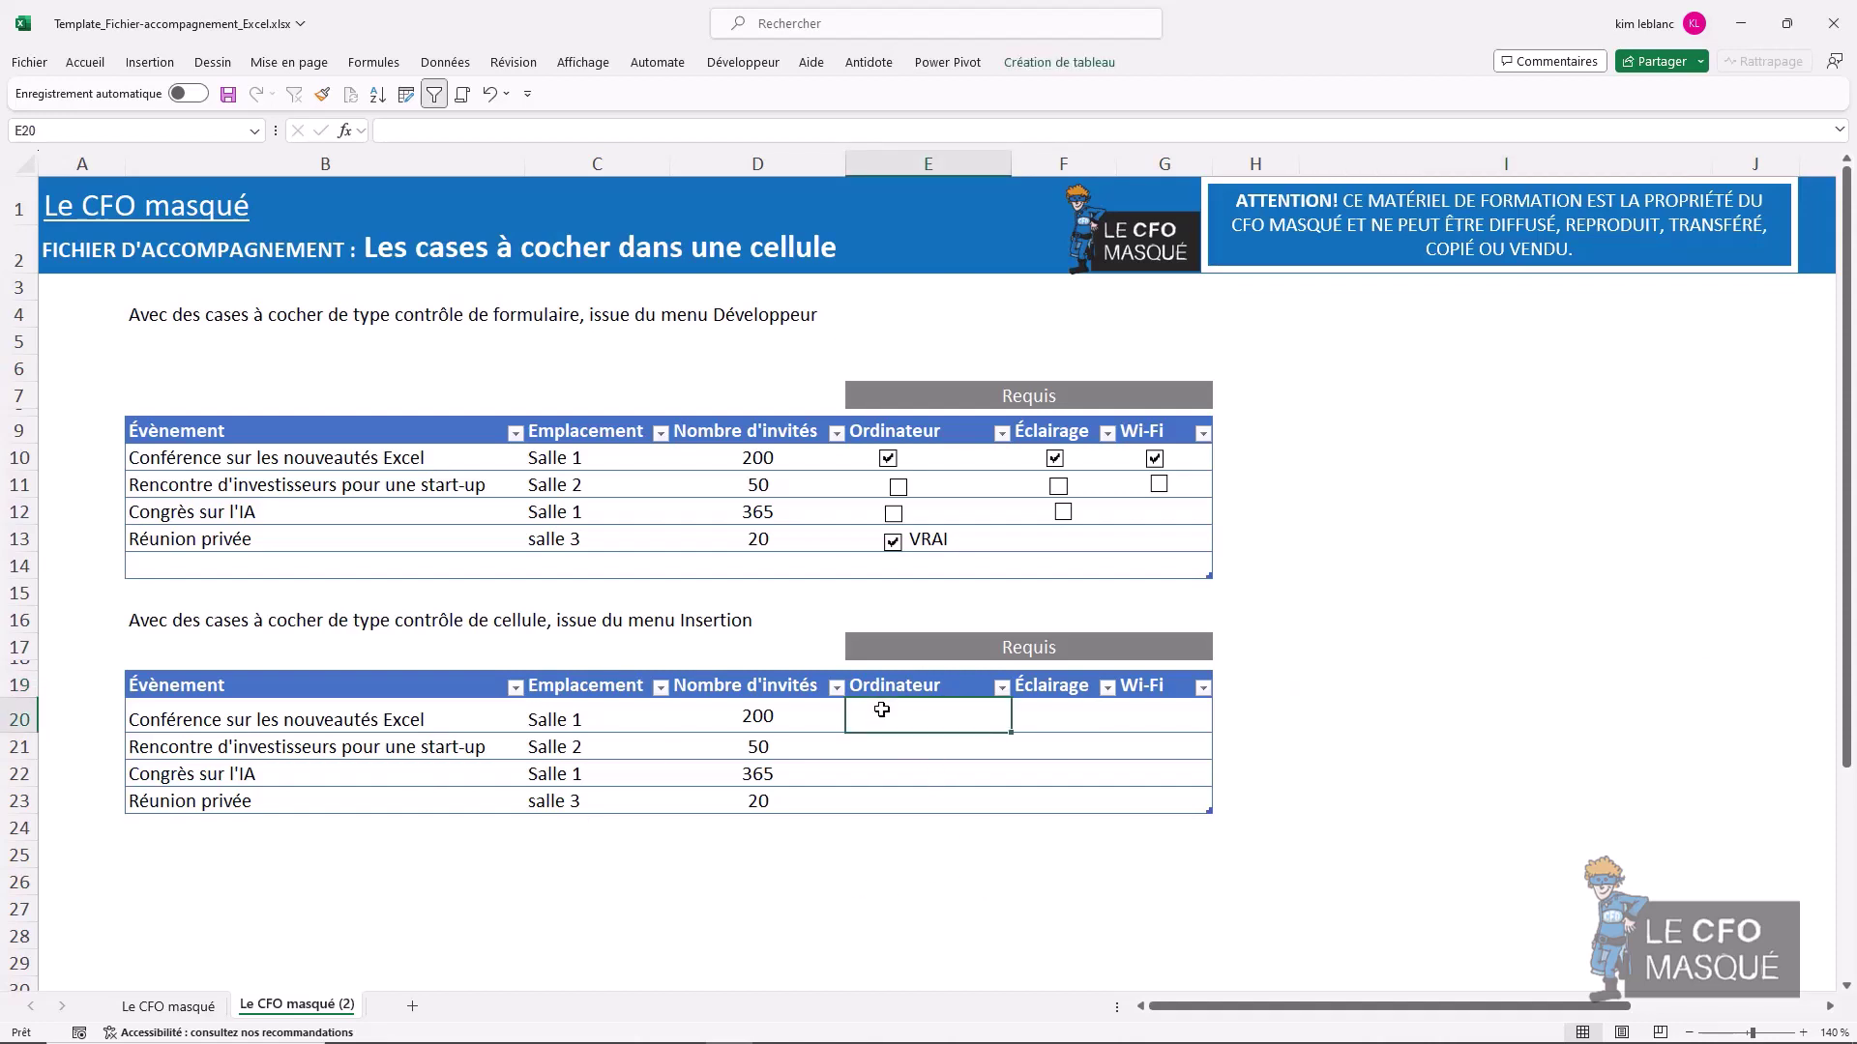
{"action": "left_click_drag", "start_coordinate": [882, 710], "coordinate": [1142, 790]}
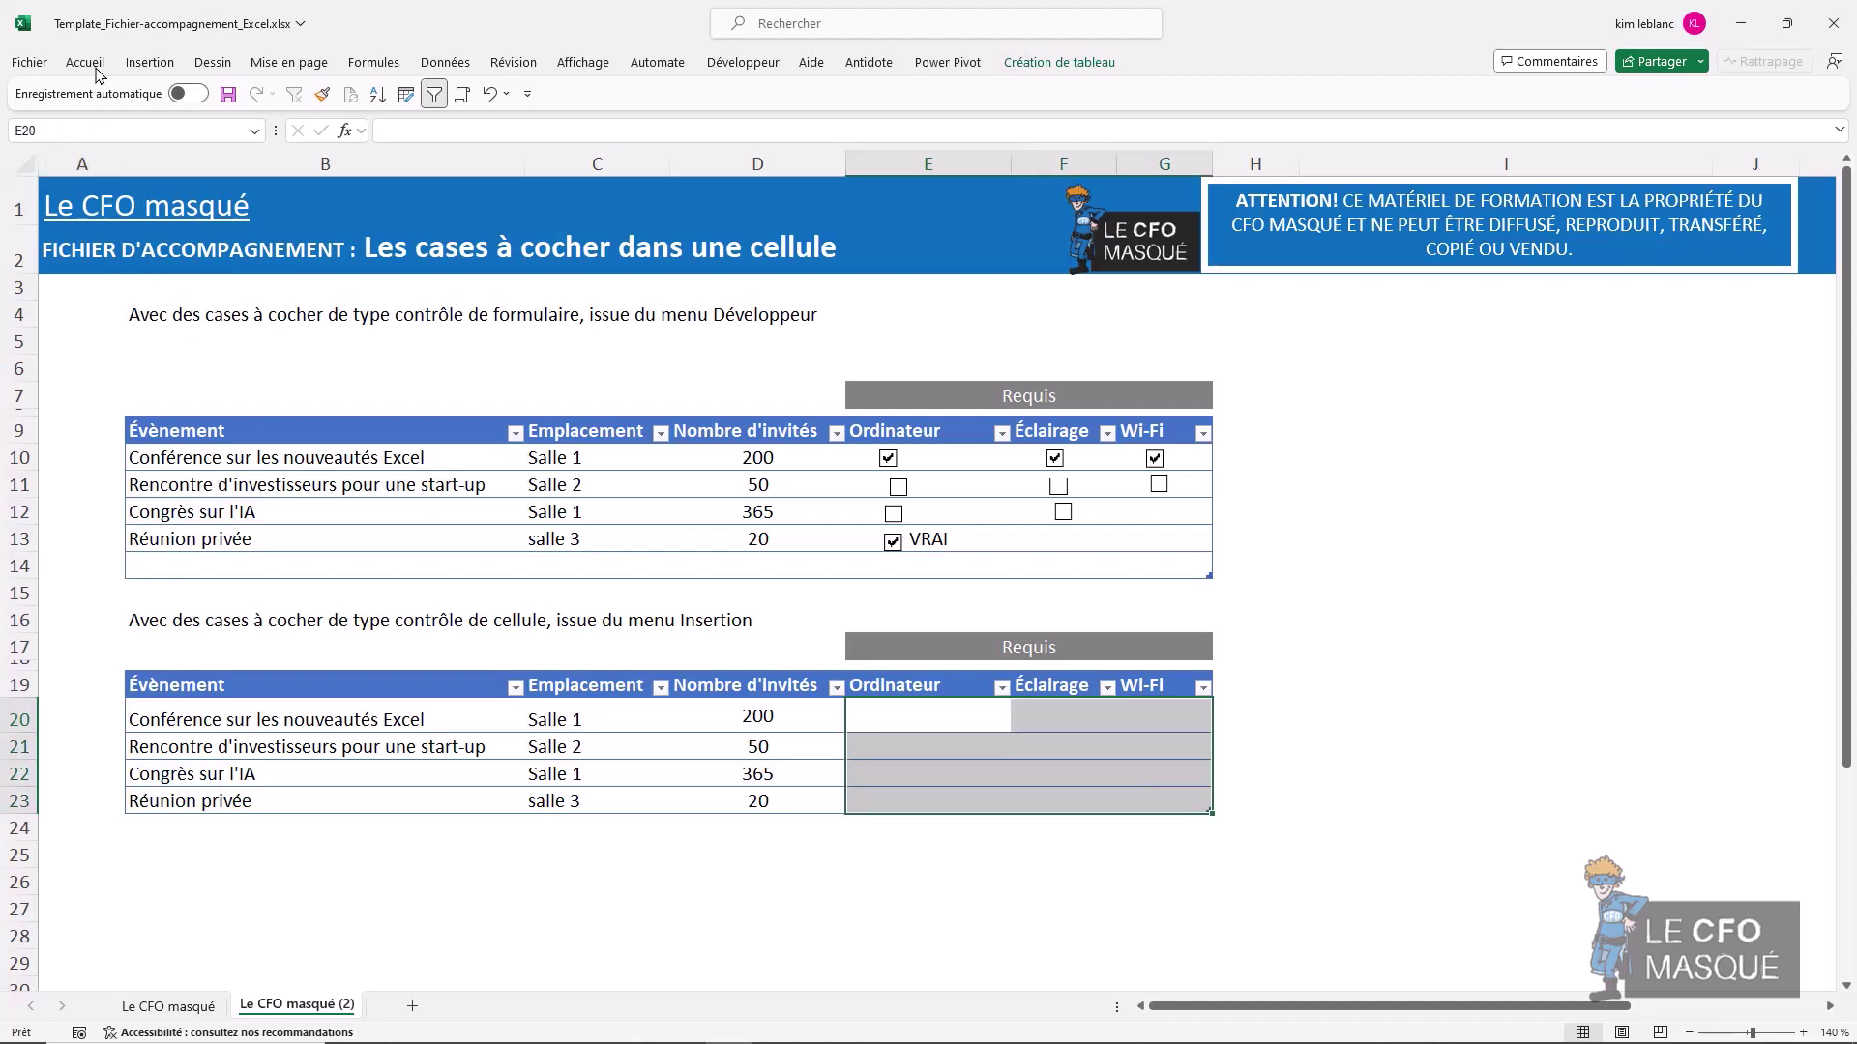
{"action": "left_click", "coordinate": [136, 64]}
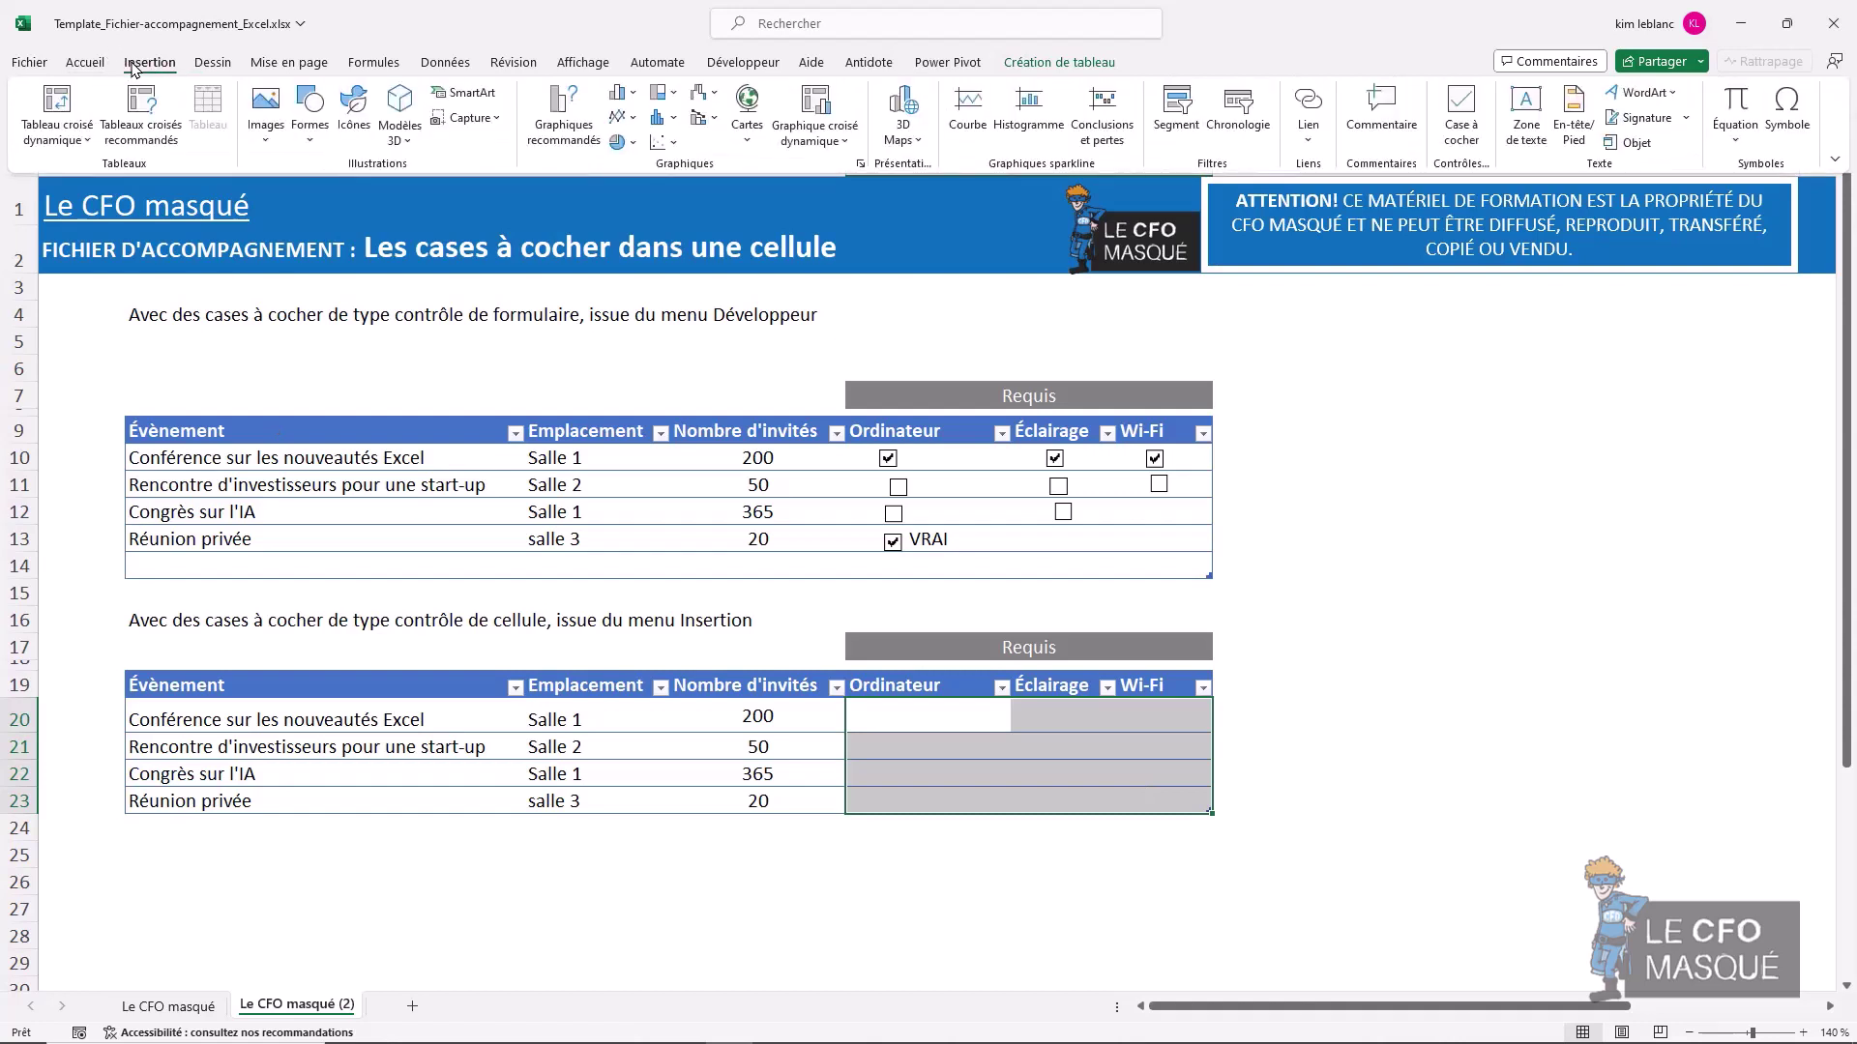
{"action": "left_click", "coordinate": [1444, 118]}
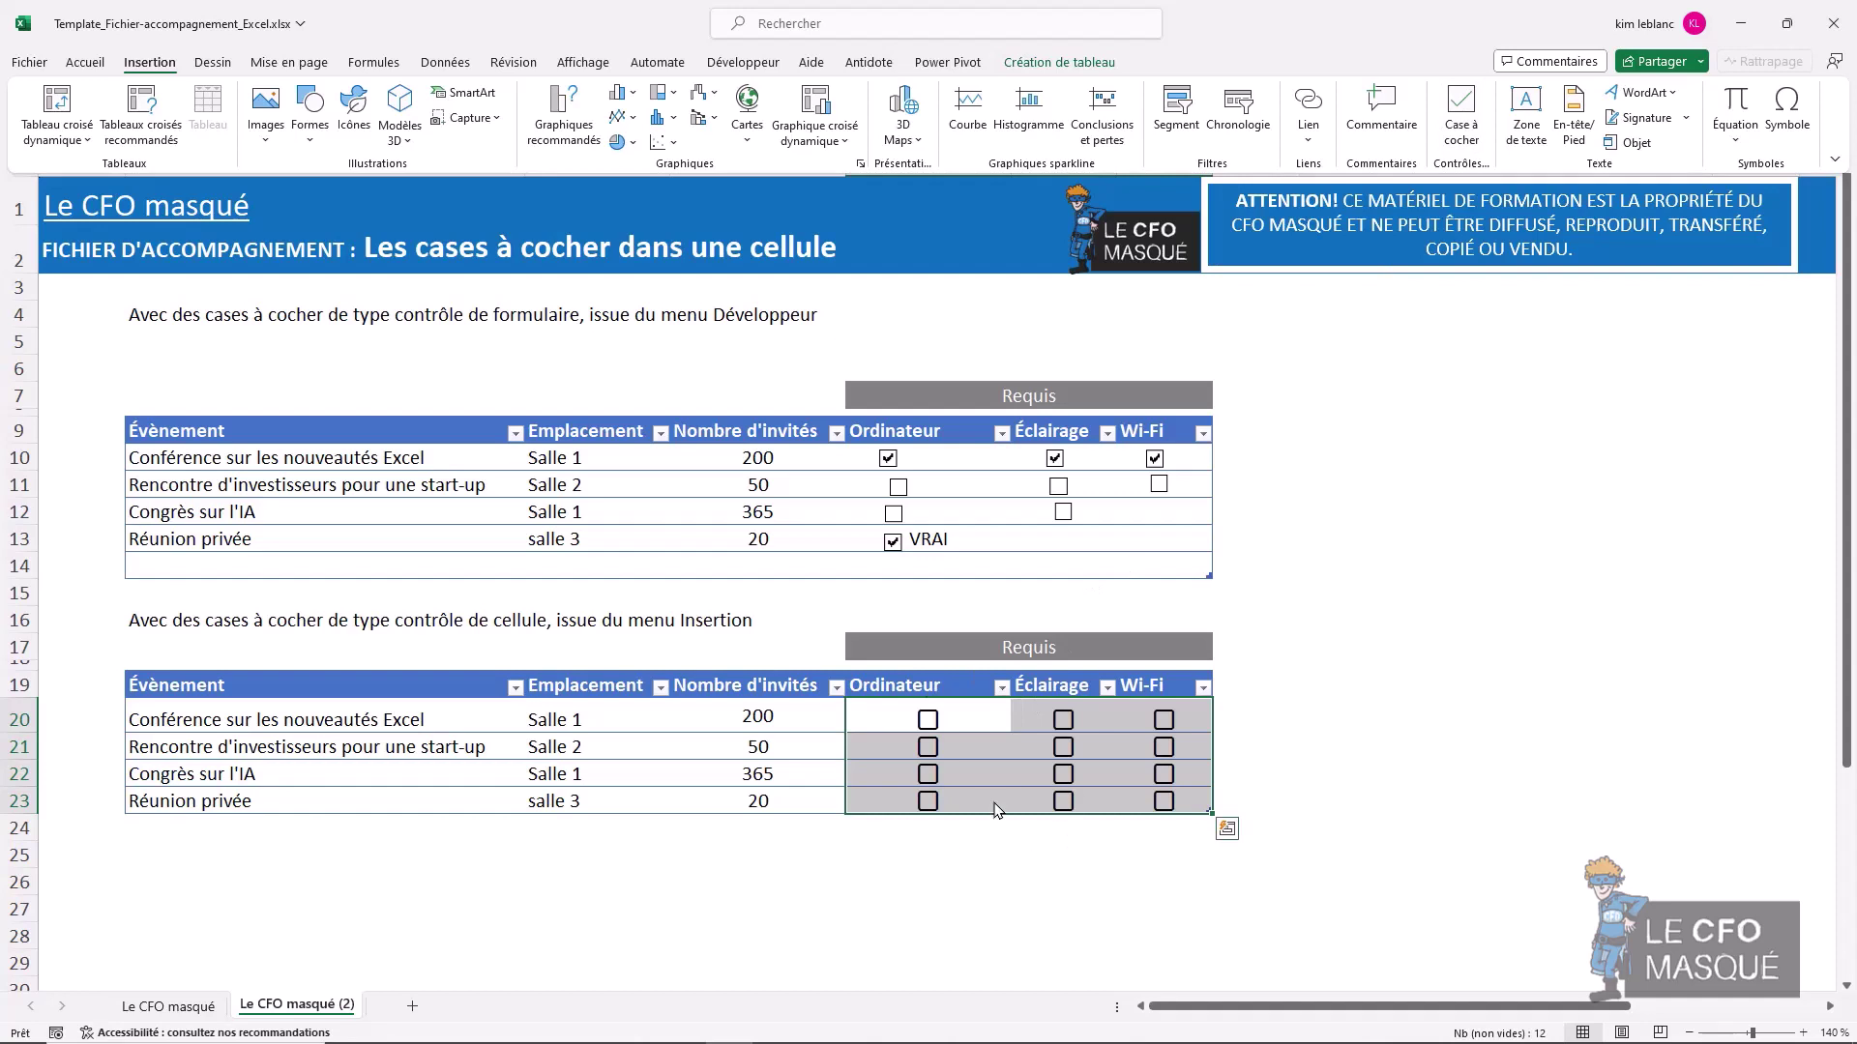
{"action": "left_click", "coordinate": [930, 720]}
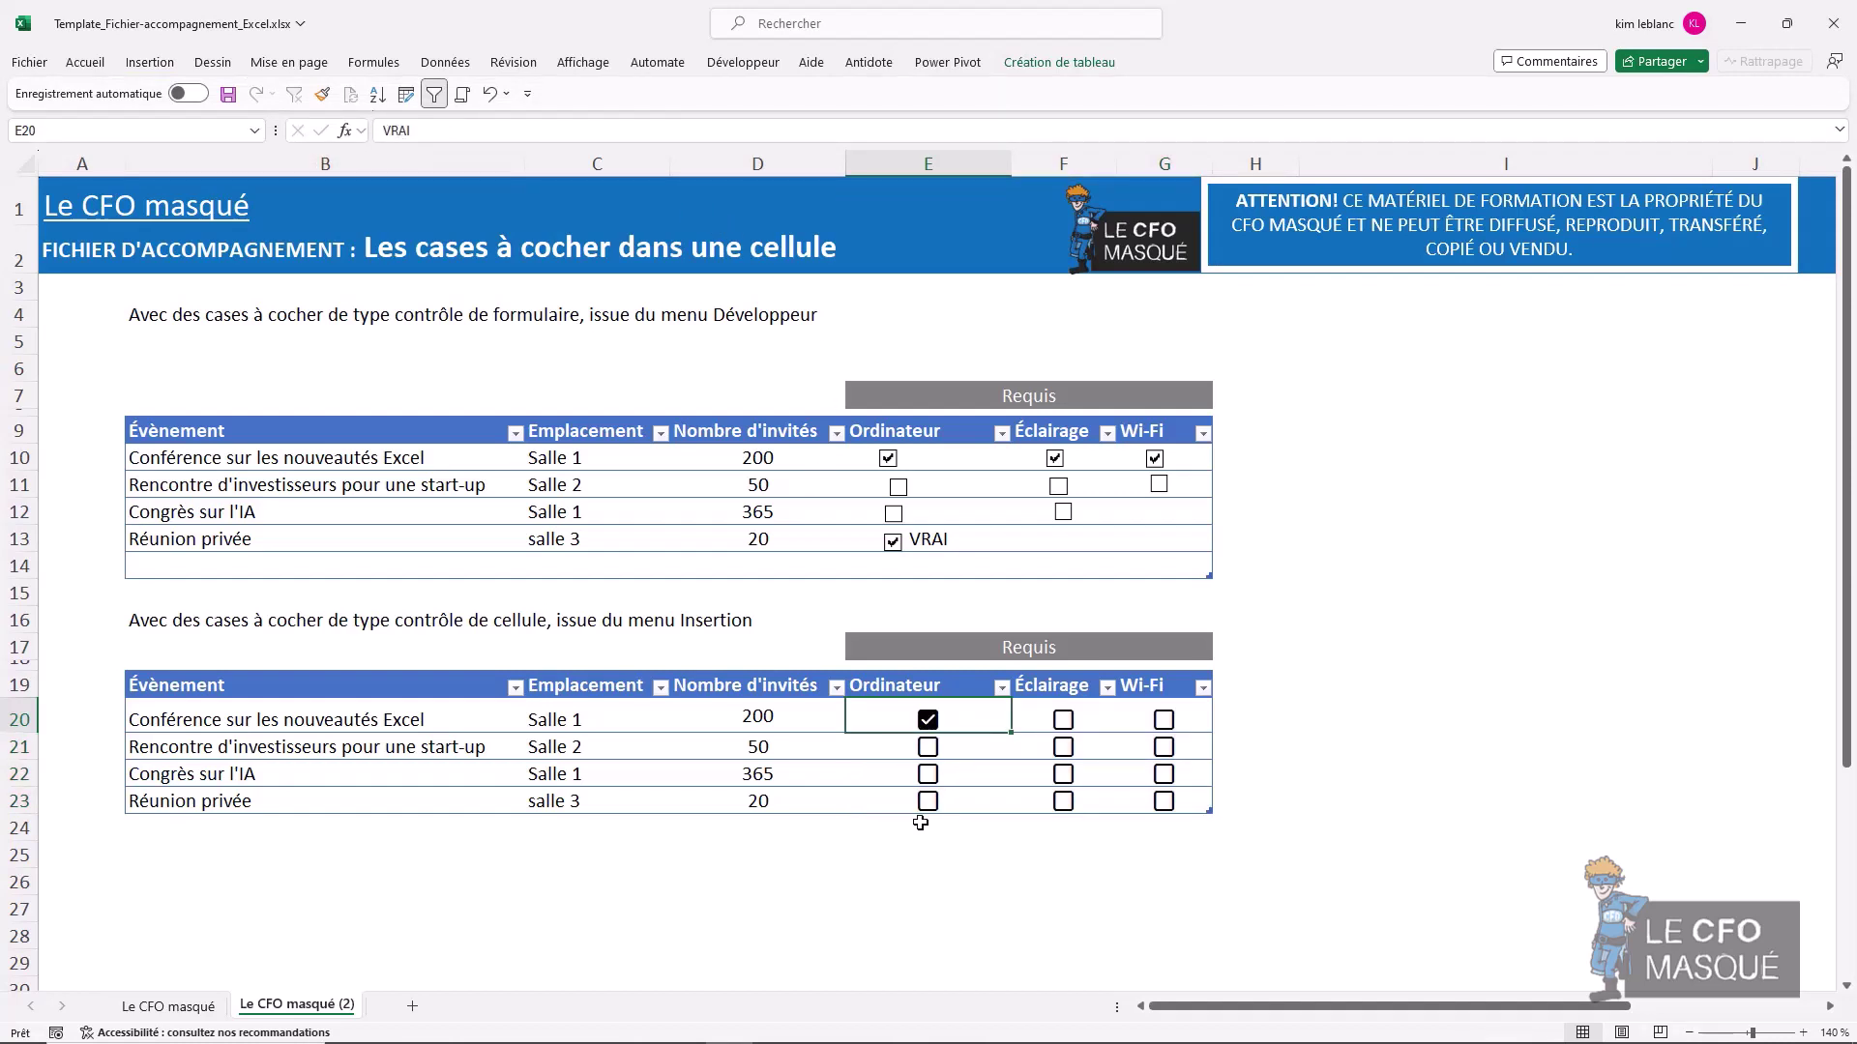
{"action": "left_click", "coordinate": [929, 721]}
- Try left and right alignment on the checkboxes in E20:G23, and settle on centre alignment
{"action": "left_click_drag", "start_coordinate": [883, 717], "coordinate": [1156, 805]}
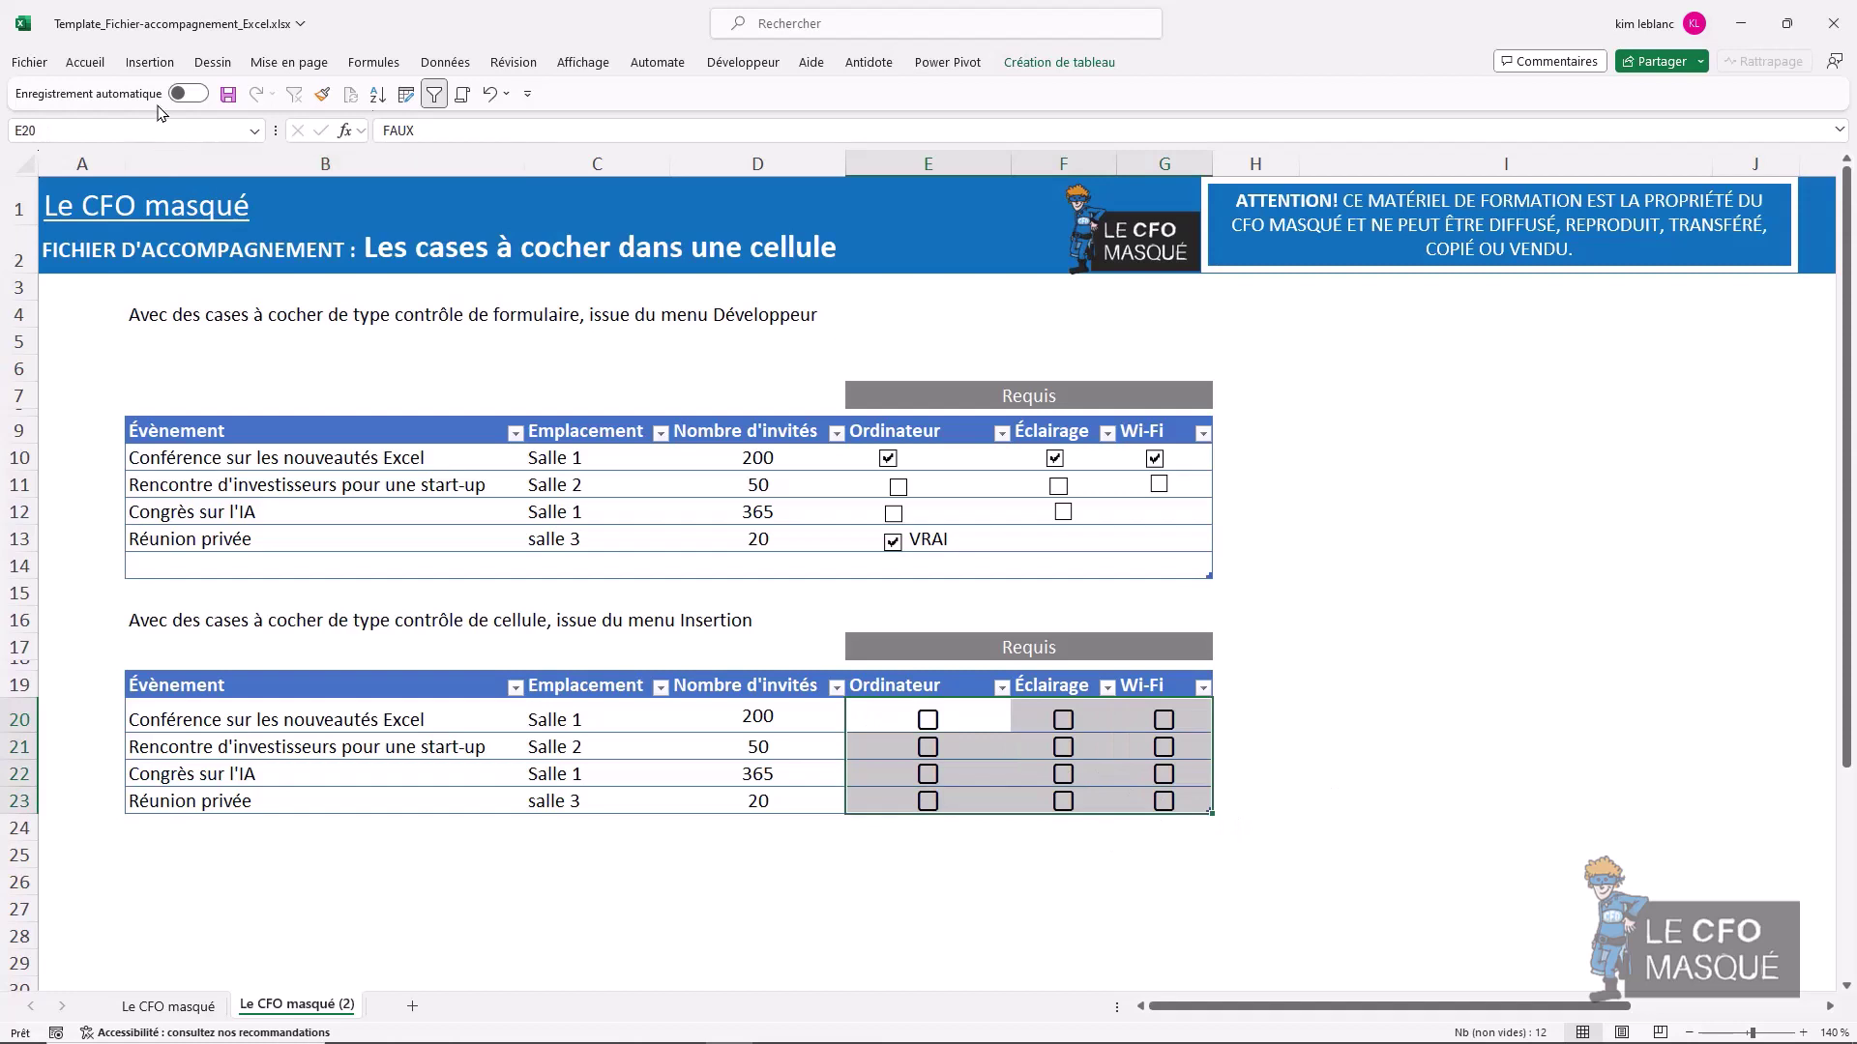
{"action": "left_click", "coordinate": [86, 64]}
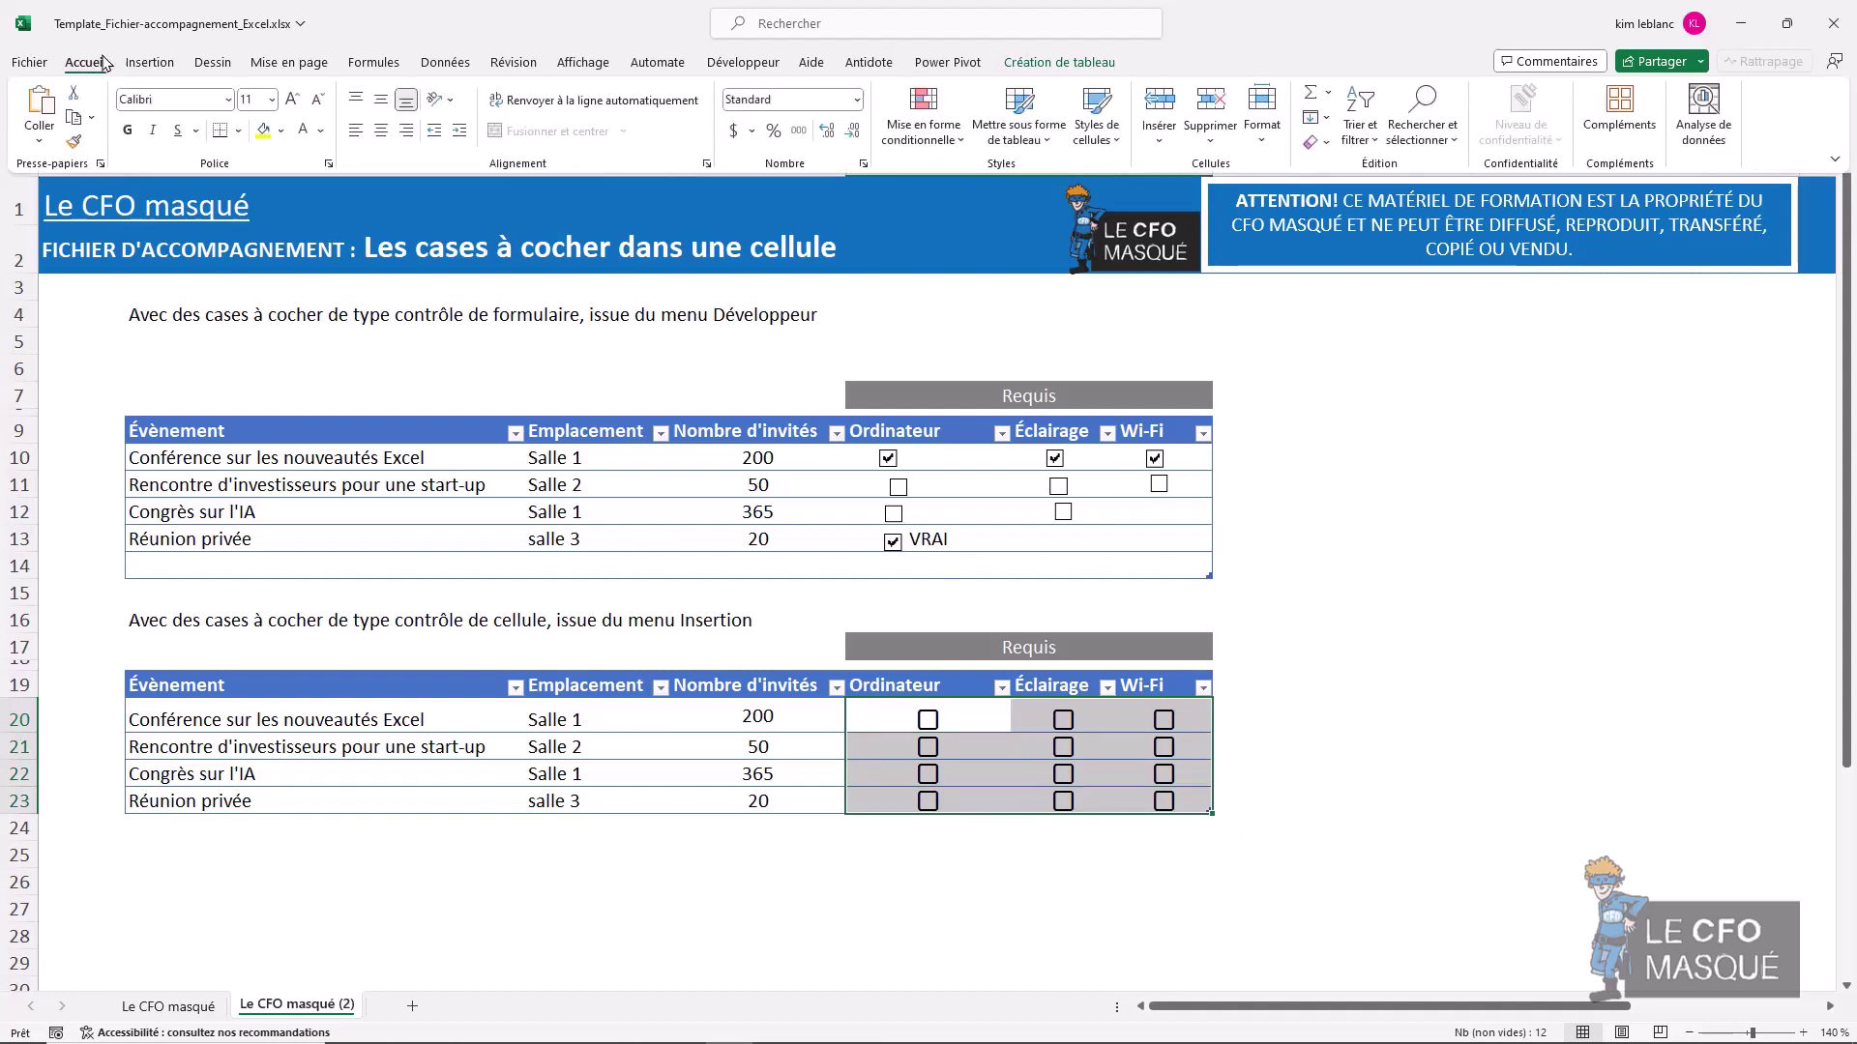
{"action": "left_click", "coordinate": [356, 132]}
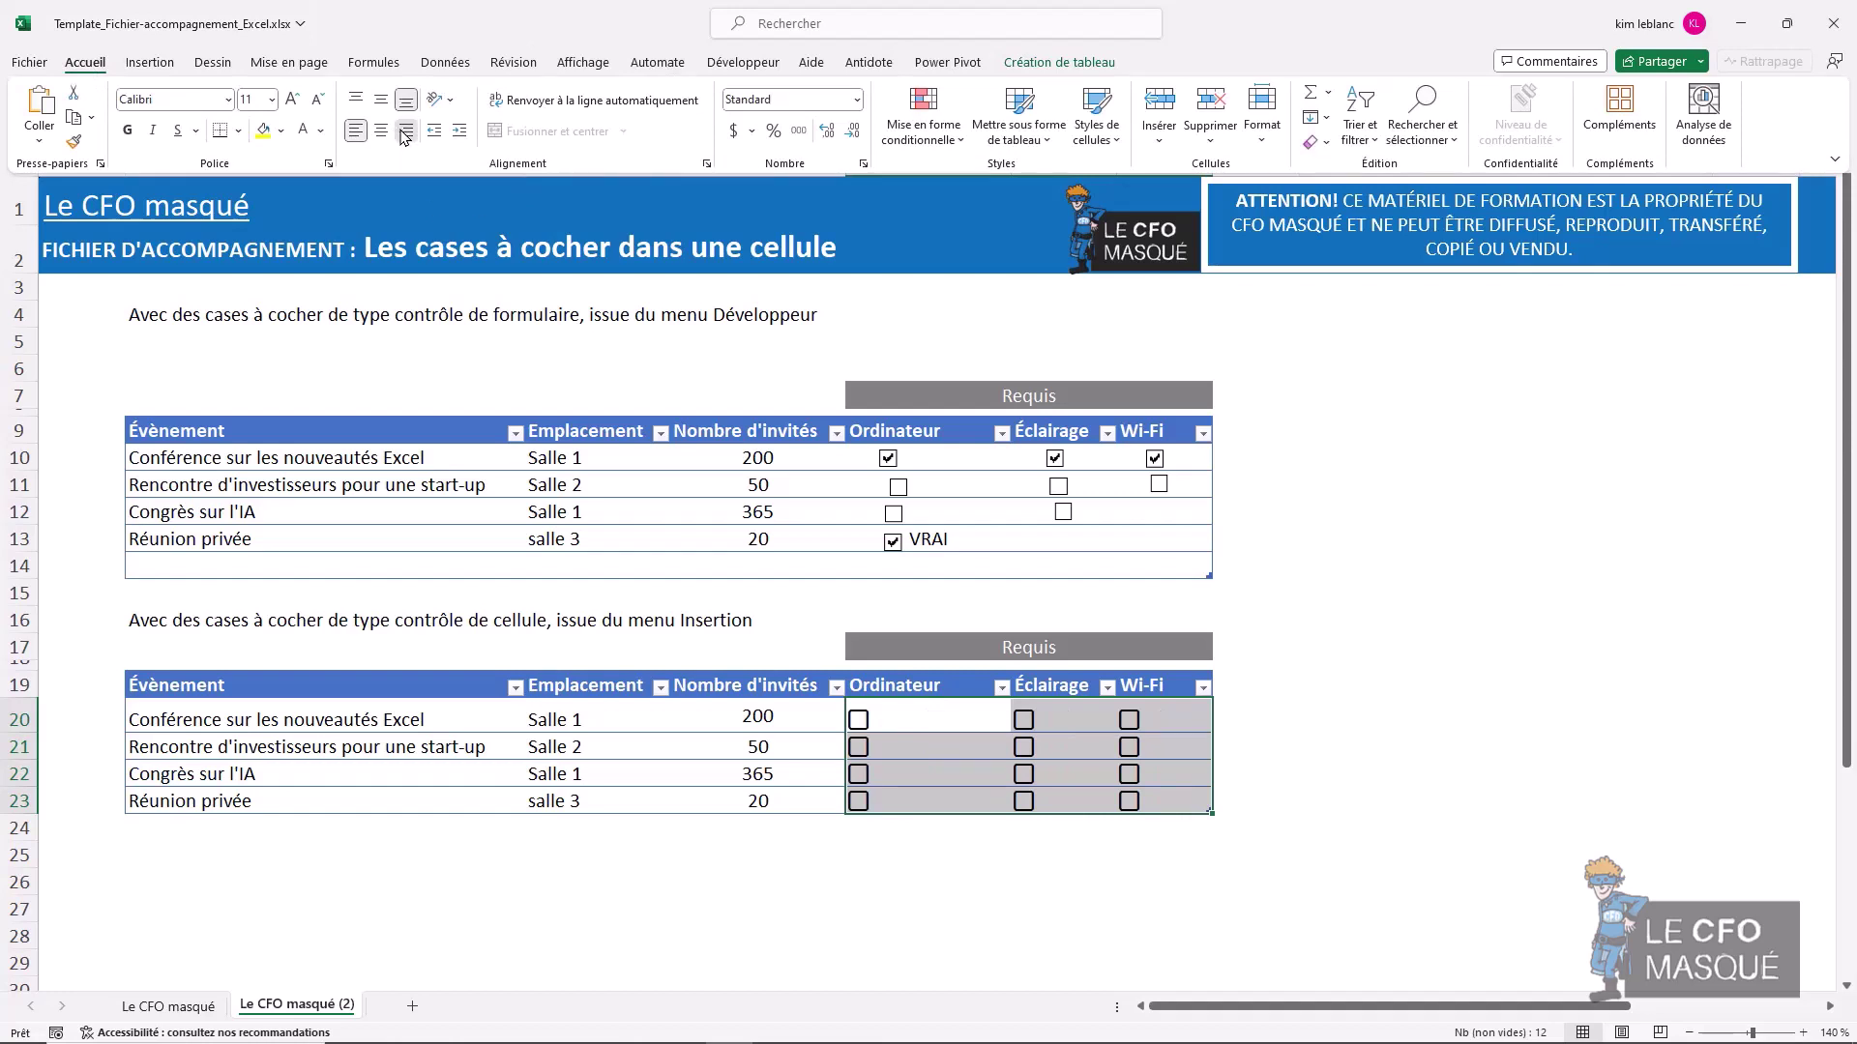
{"action": "left_click", "coordinate": [405, 135]}
{"action": "left_click", "coordinate": [380, 133]}
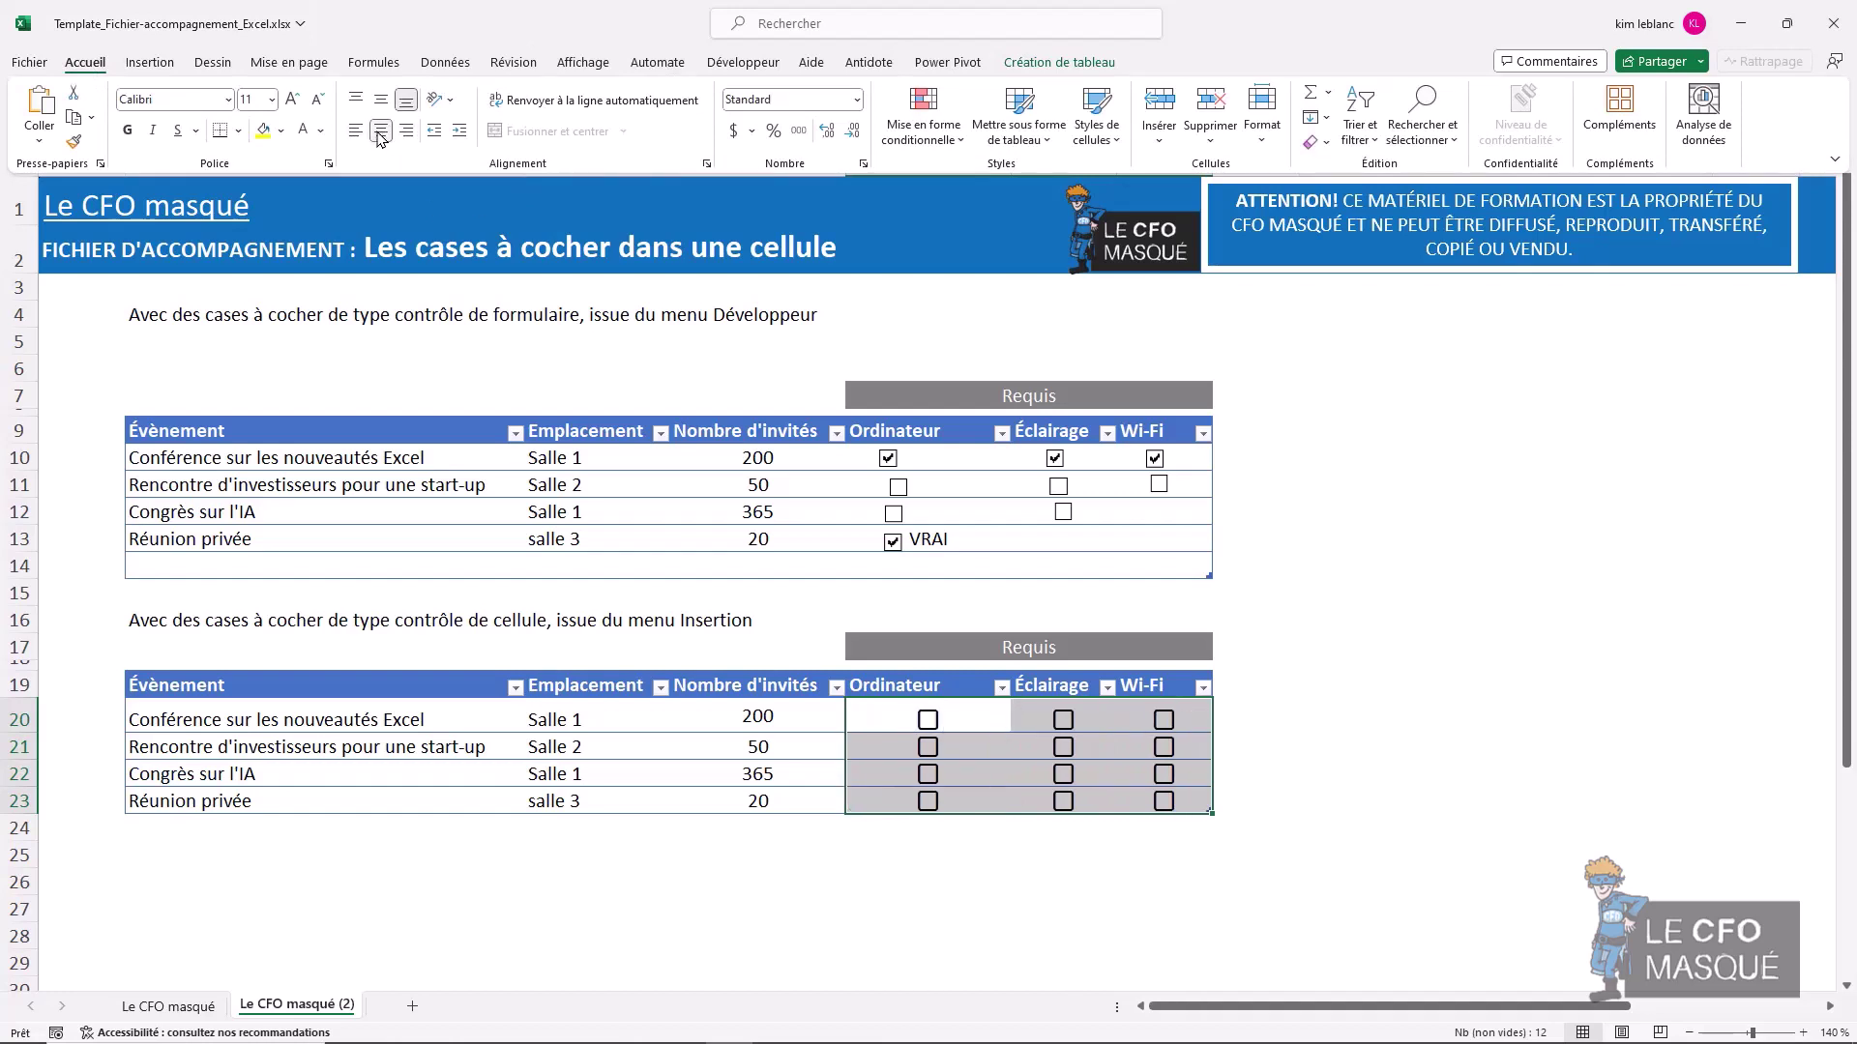
- Set the font colour of the checkboxes in E20:G23 to the theme's blue
{"action": "left_click", "coordinate": [321, 130]}
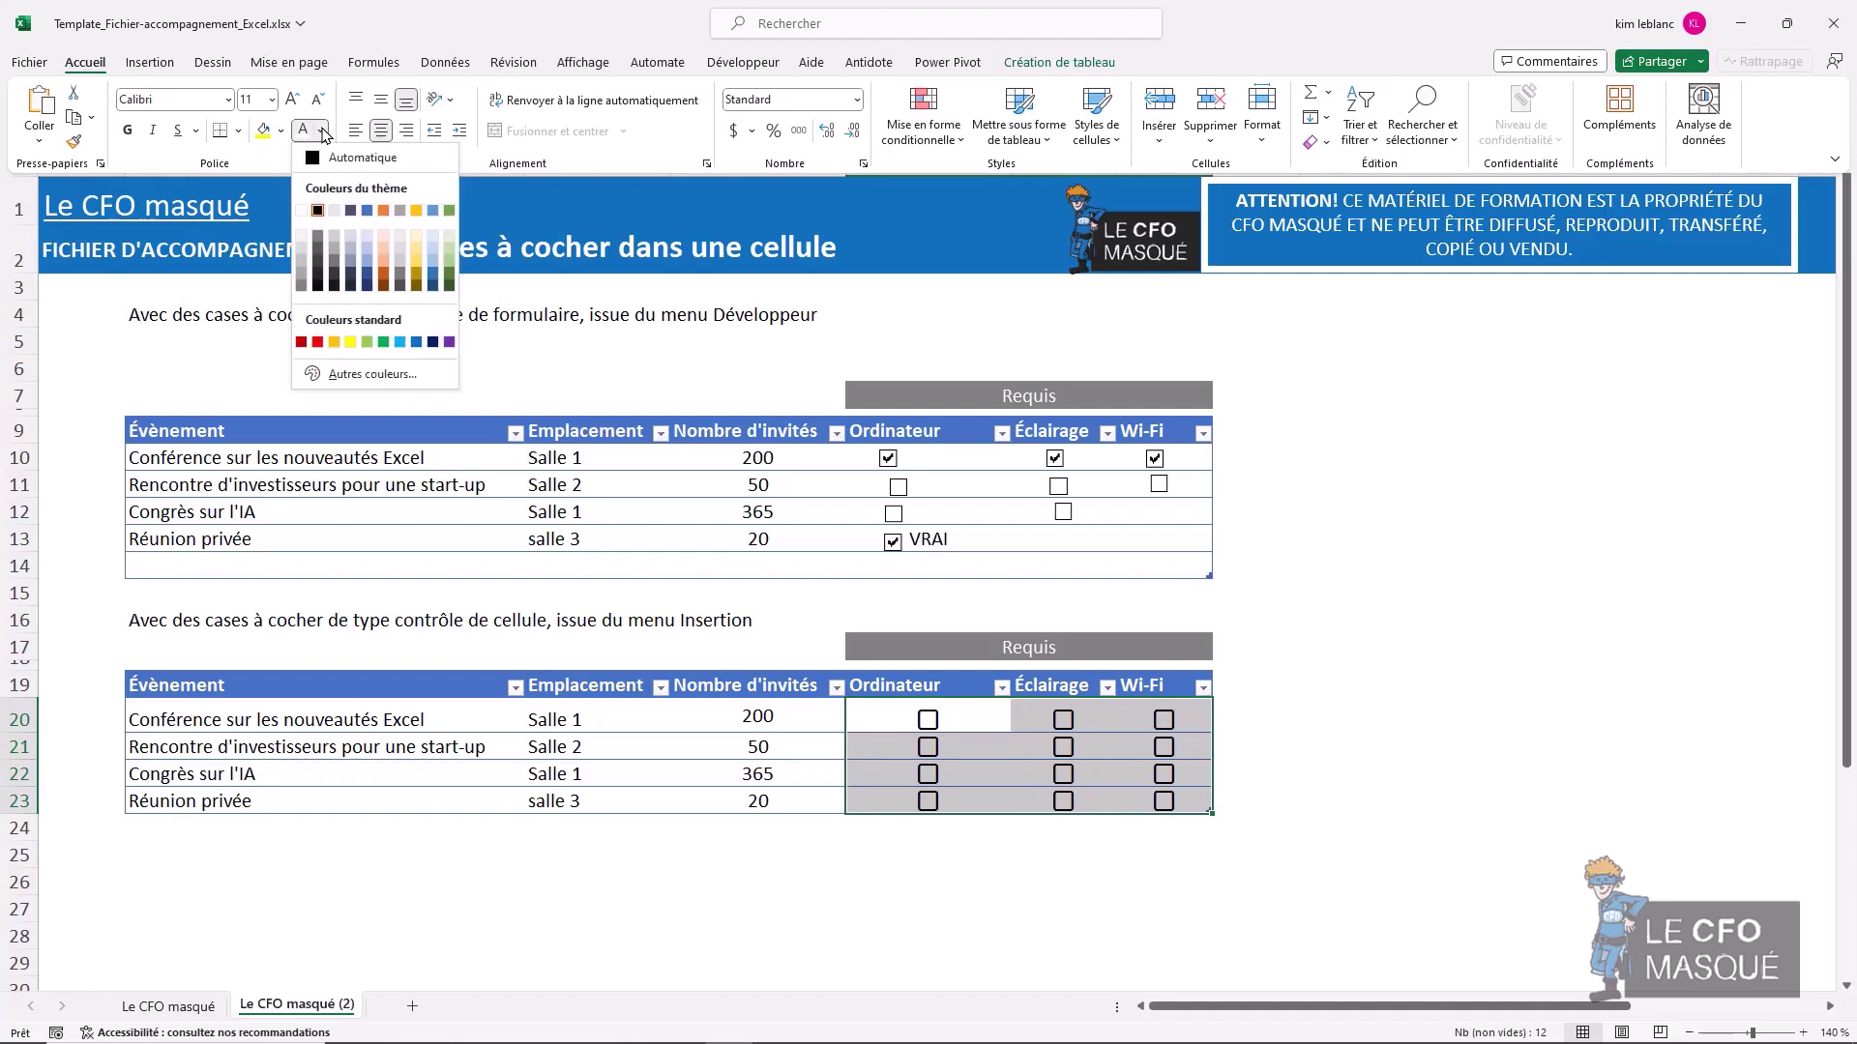
{"action": "left_click", "coordinate": [367, 211]}
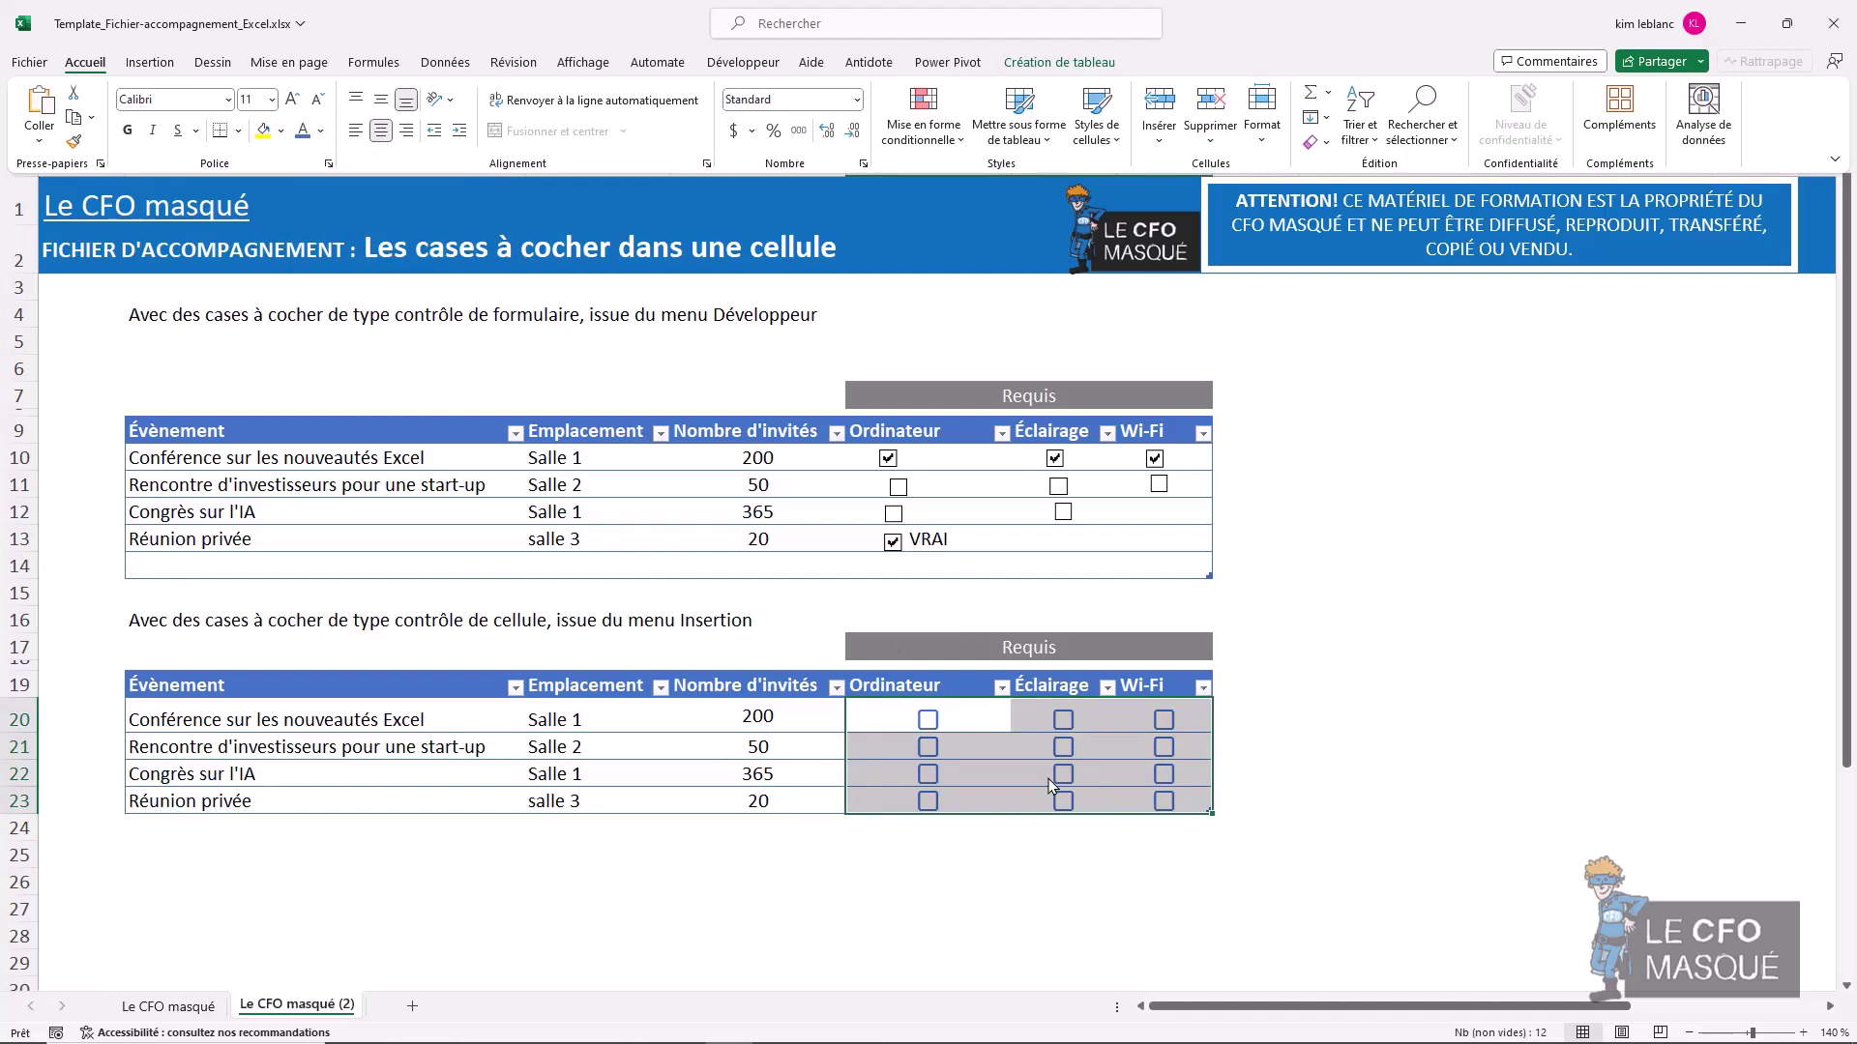
{"action": "left_click", "coordinate": [977, 861]}
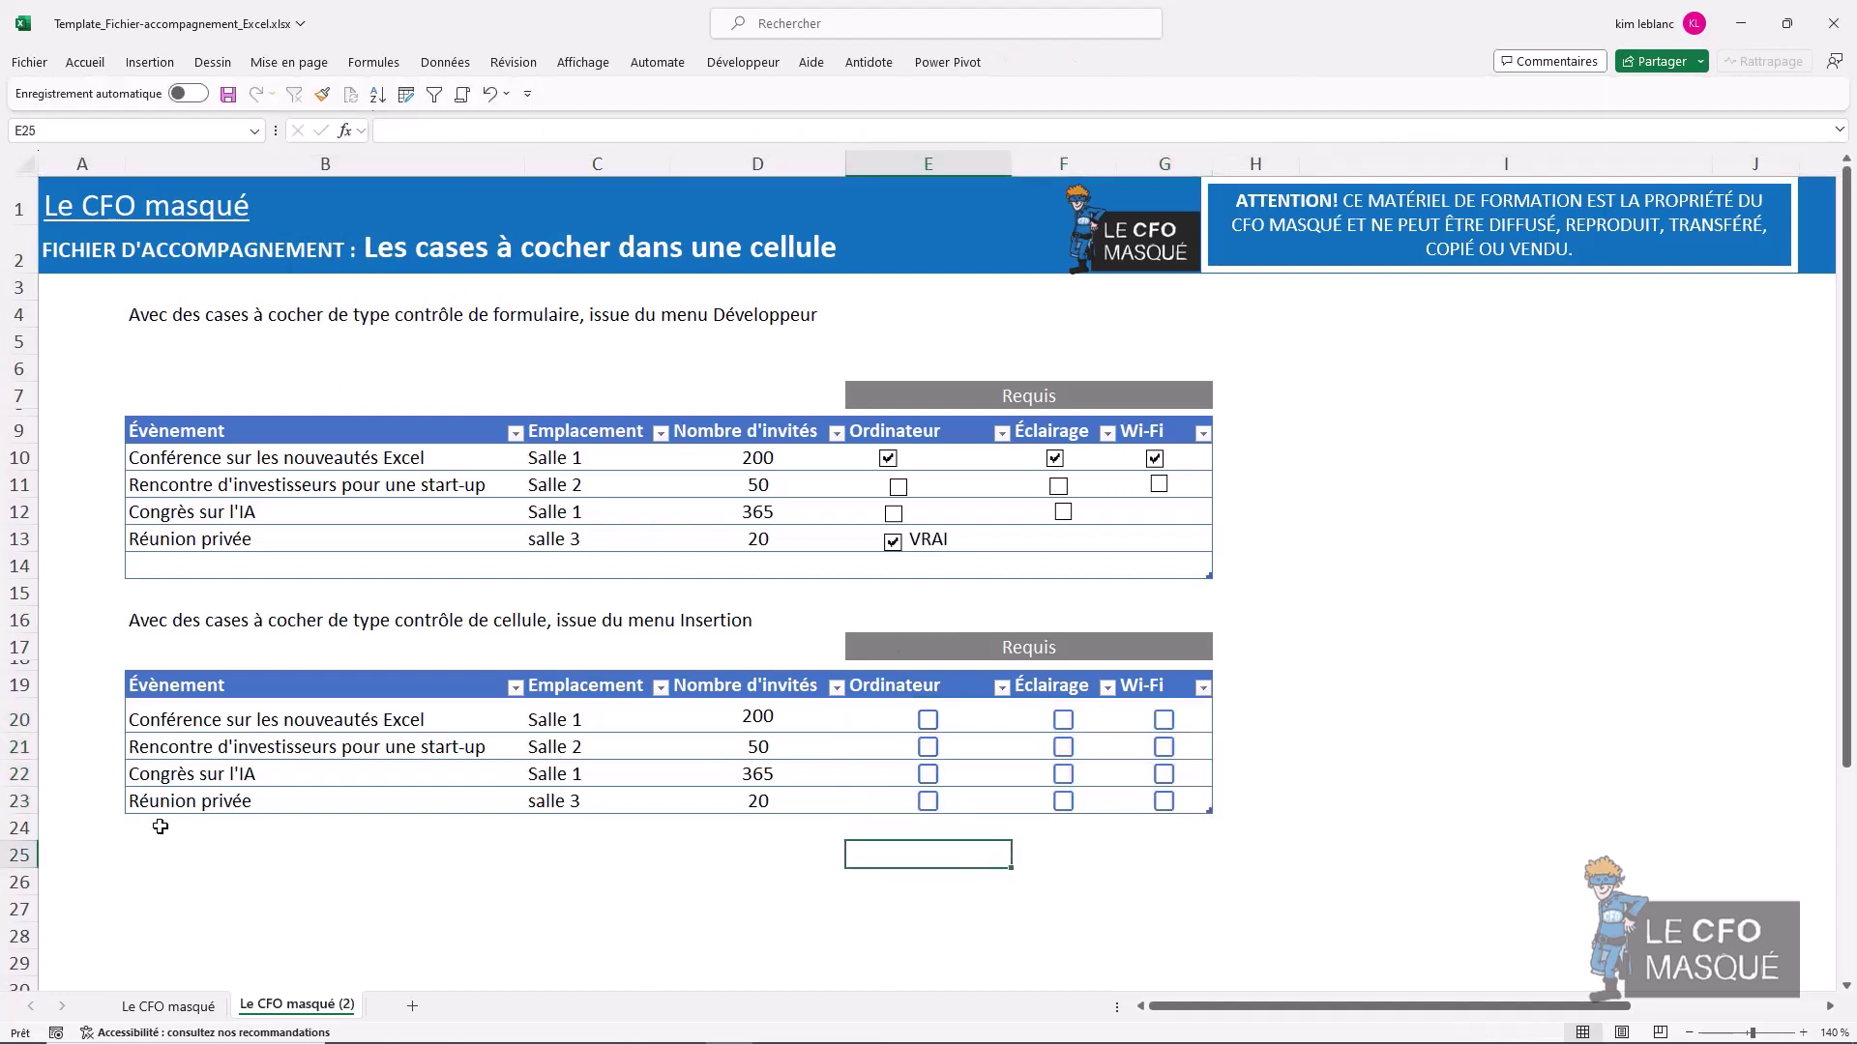
- Add a new row after the Réunion privée row at the end of the second table
{"action": "left_click", "coordinate": [321, 810]}
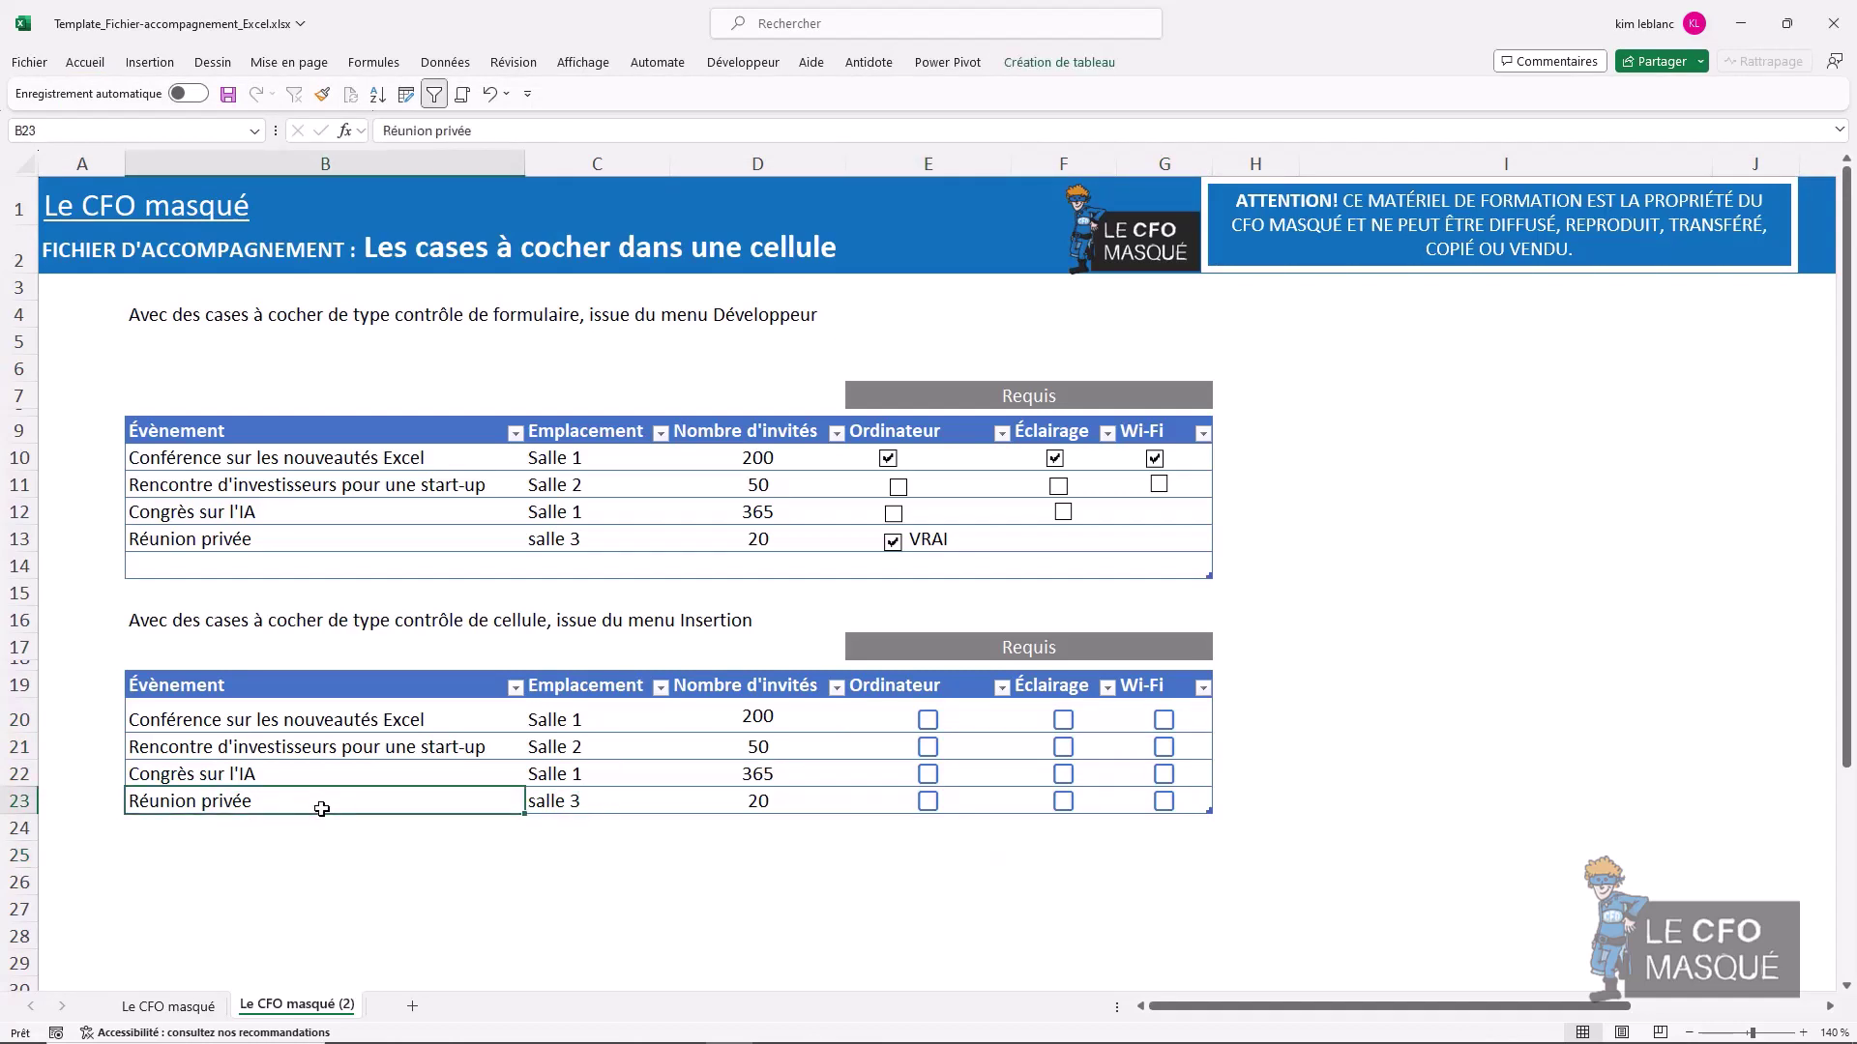
{"action": "key", "text": "Tab"}
{"action": "key", "text": "Tab"}
{"action": "key", "text": "Tab"}
{"action": "key", "text": "Tab"}
{"action": "key", "text": "Tab"}
{"action": "key", "text": "Tab"}
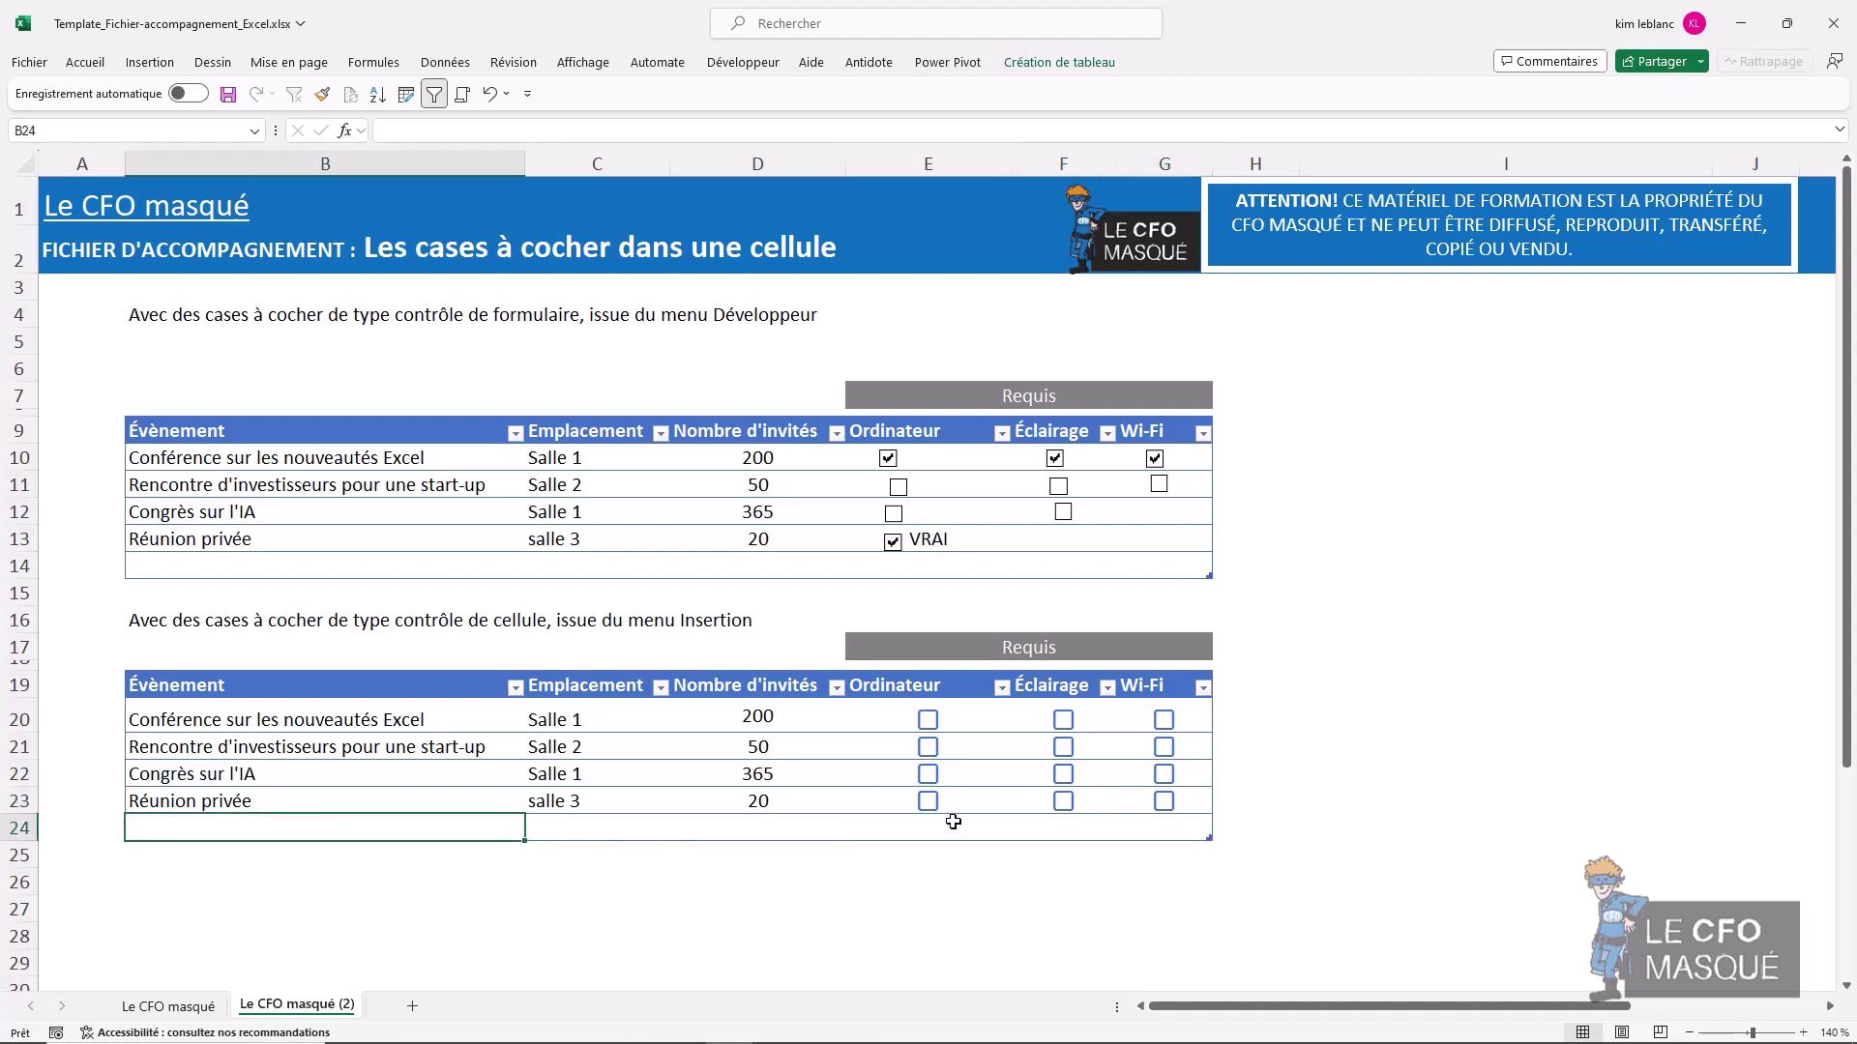
- Insert cell checkboxes in E24:G24 of the second table's new row
{"action": "left_click_drag", "start_coordinate": [912, 832], "coordinate": [1143, 833]}
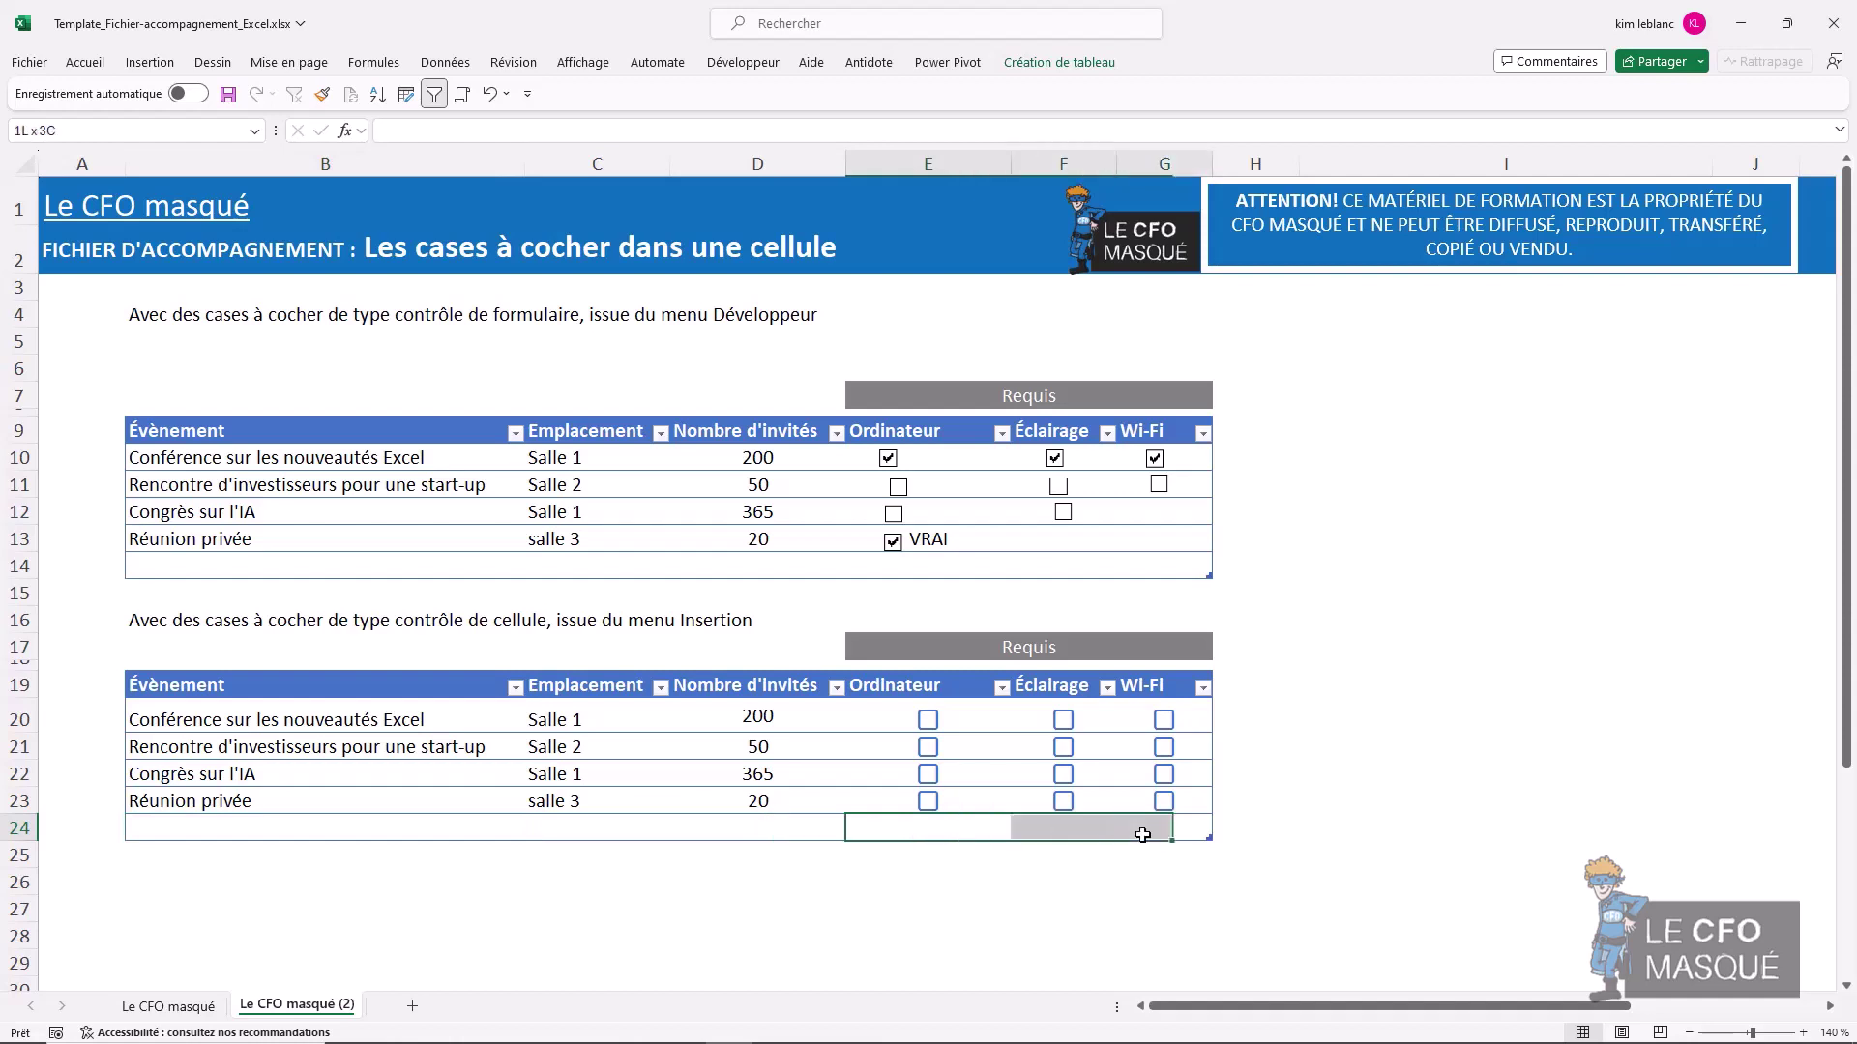
{"action": "left_click", "coordinate": [147, 62]}
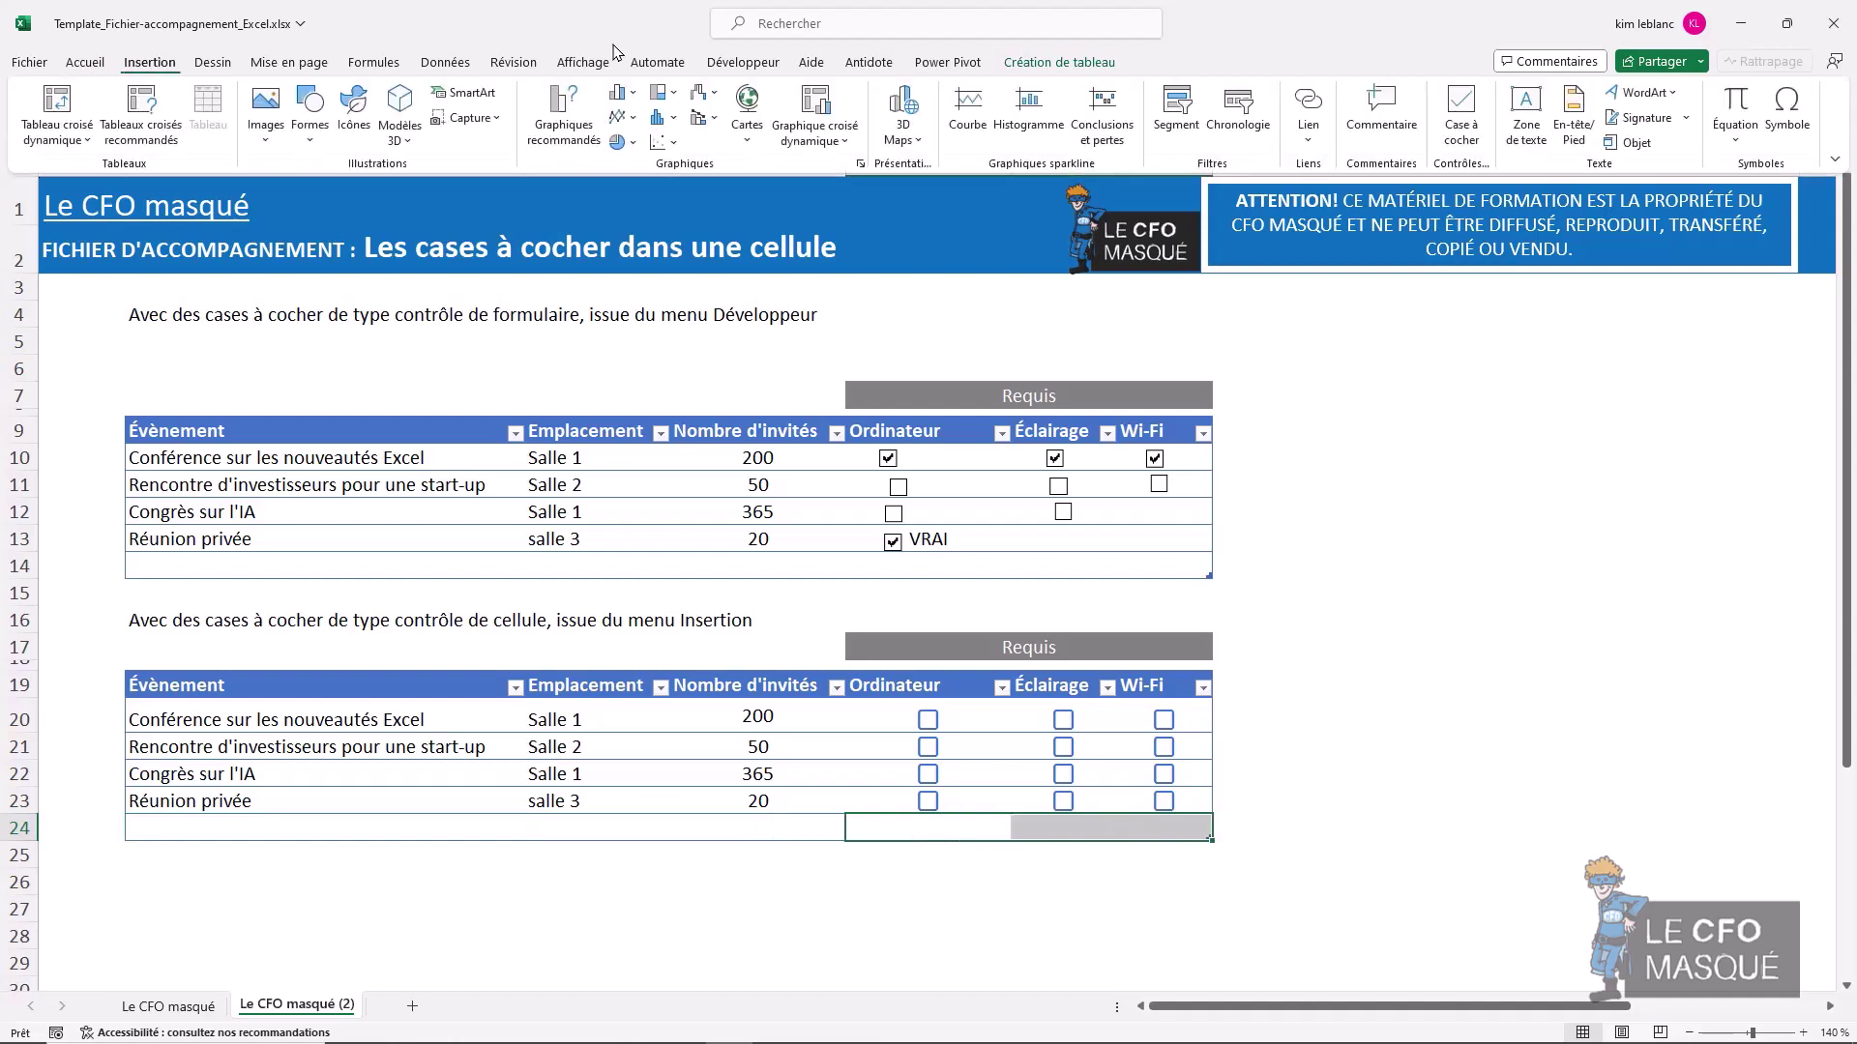
{"action": "left_click", "coordinate": [1461, 106]}
- Add another row at the end of the second table, and fill the checkboxes from E24:G24 down into E25:G25
{"action": "left_click", "coordinate": [771, 826]}
{"action": "key", "text": "Right"}
{"action": "key", "text": "Right"}
{"action": "key", "text": "Right"}
{"action": "key", "text": "Tab"}
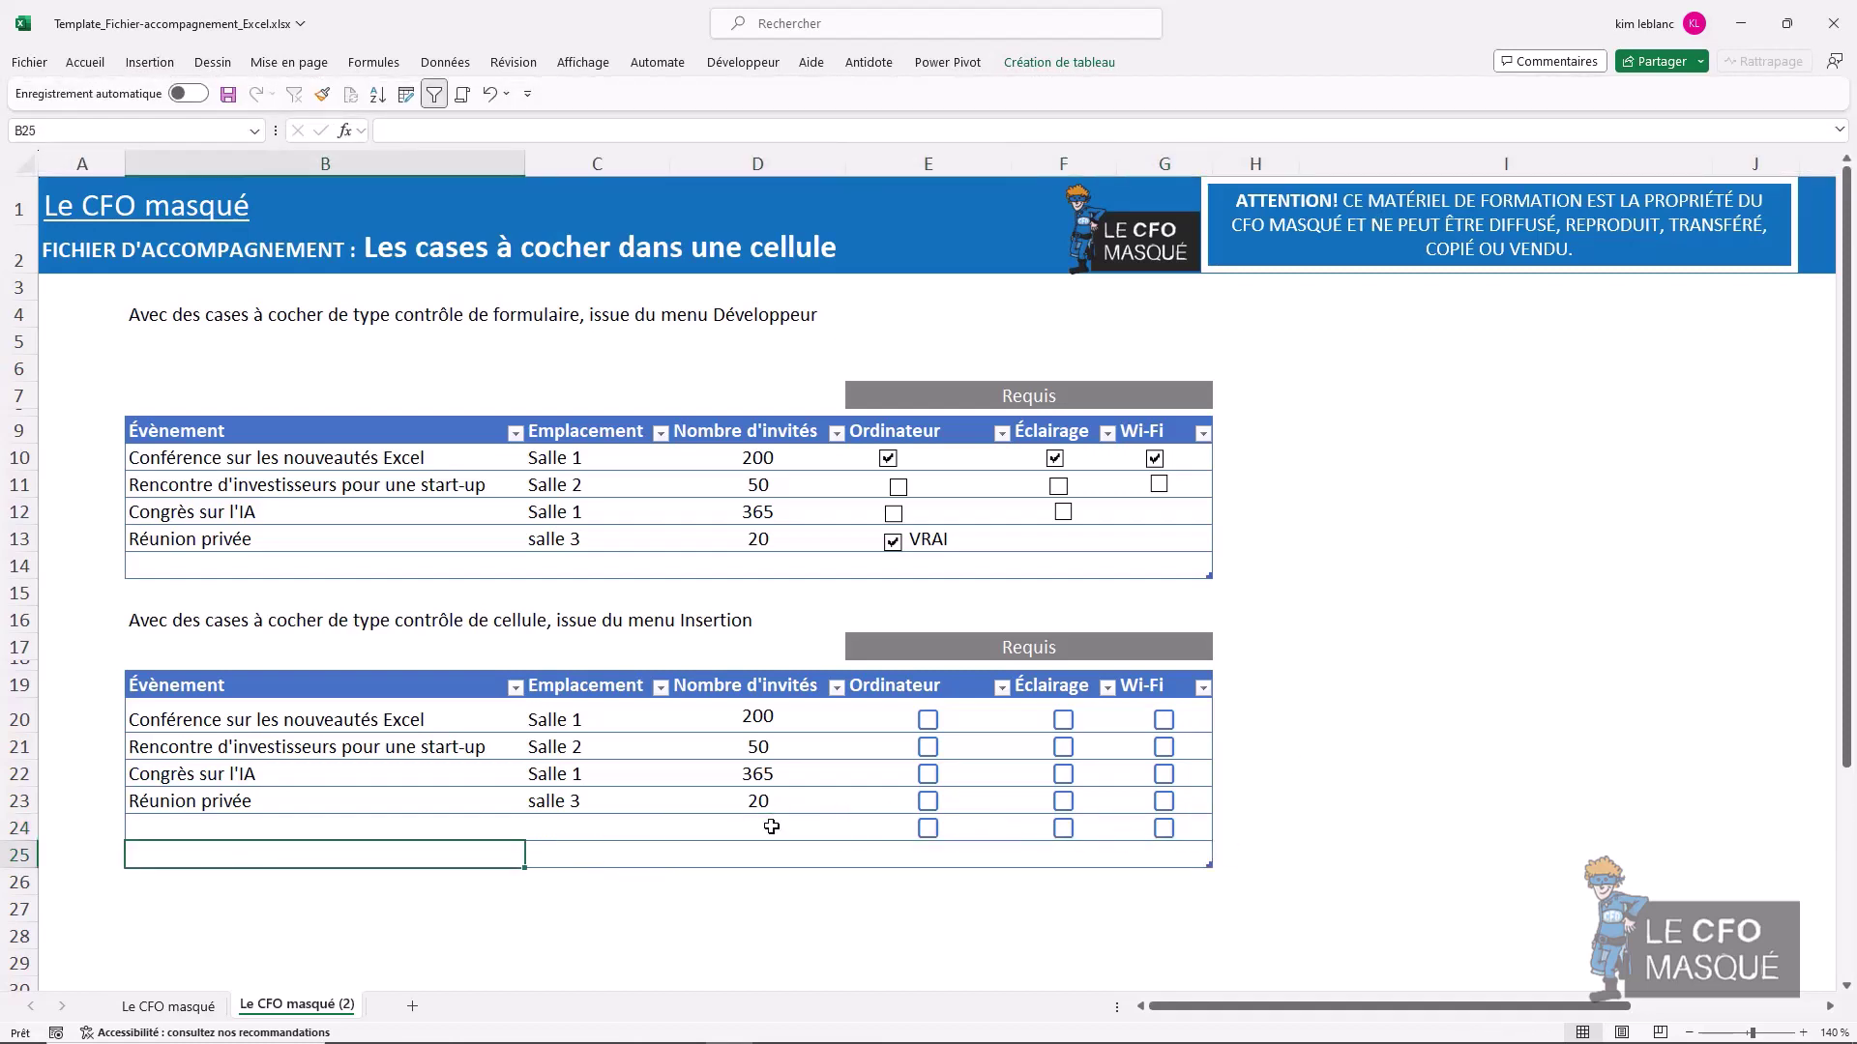
{"action": "left_click_drag", "start_coordinate": [870, 830], "coordinate": [1214, 868]}
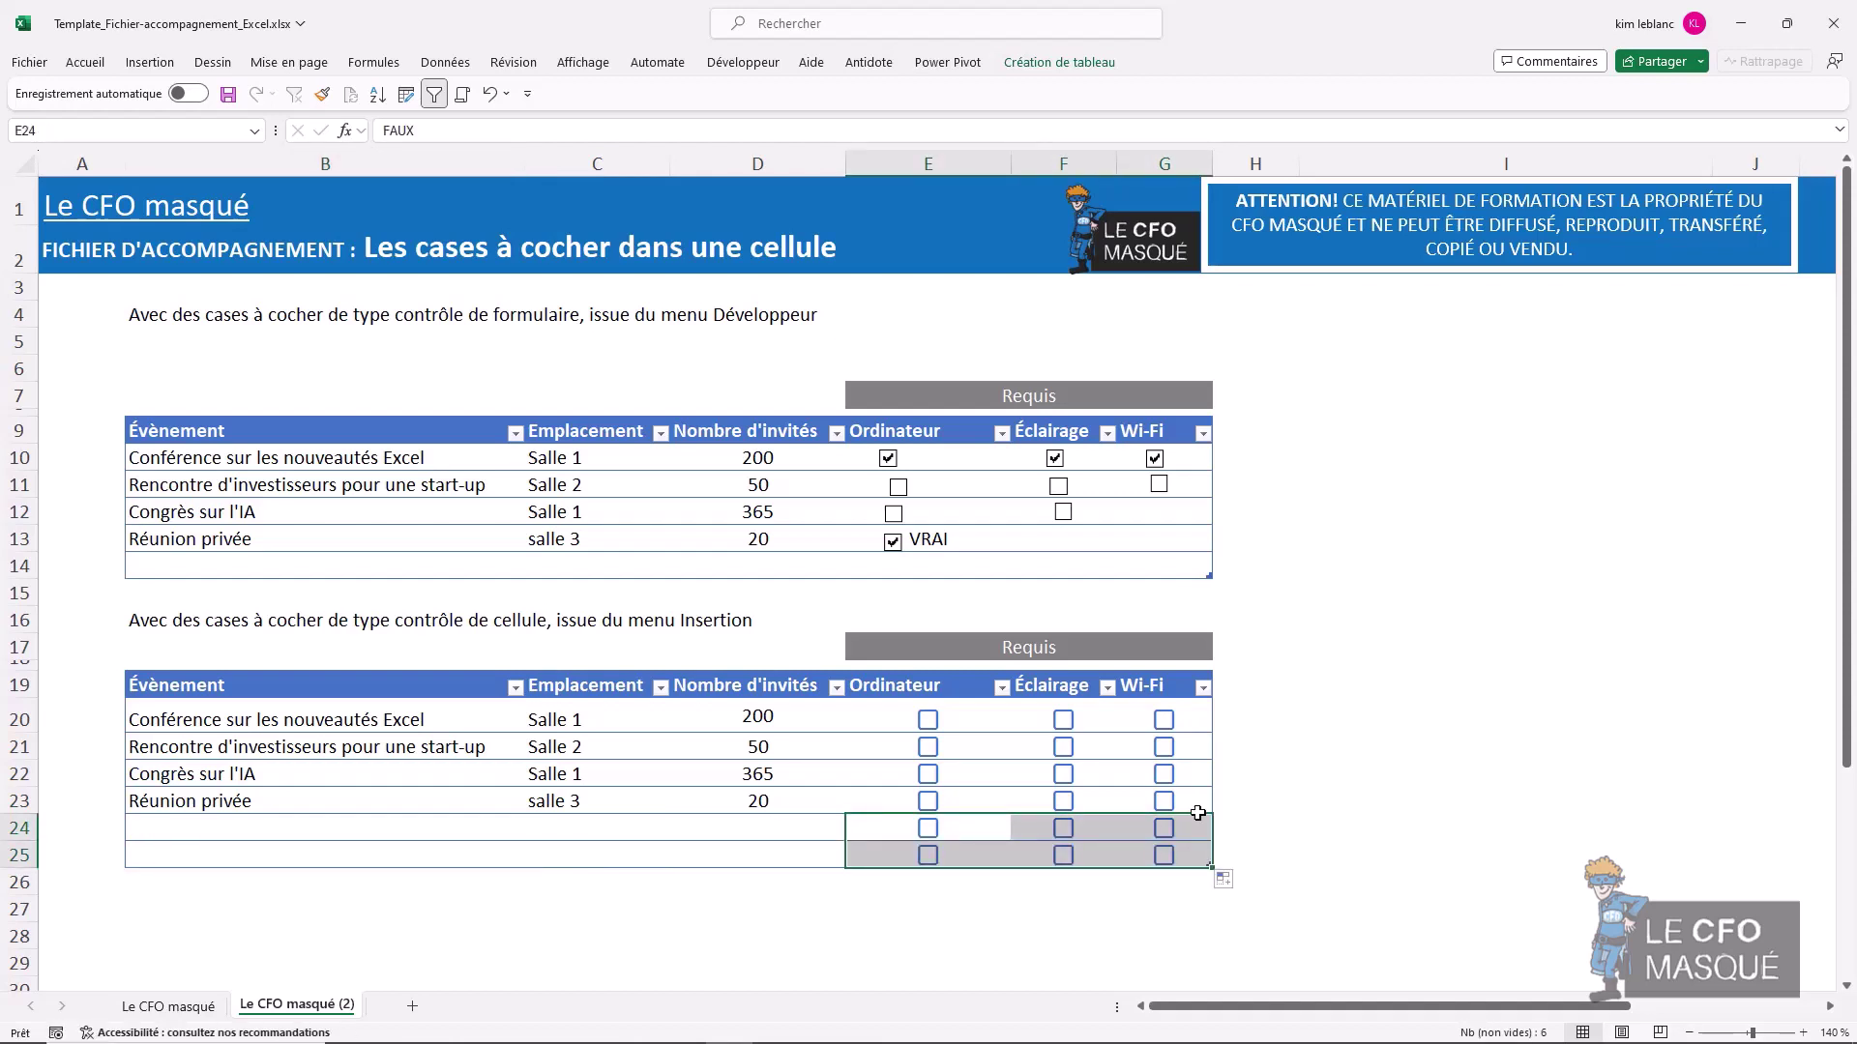
{"action": "left_click", "coordinate": [1430, 806]}
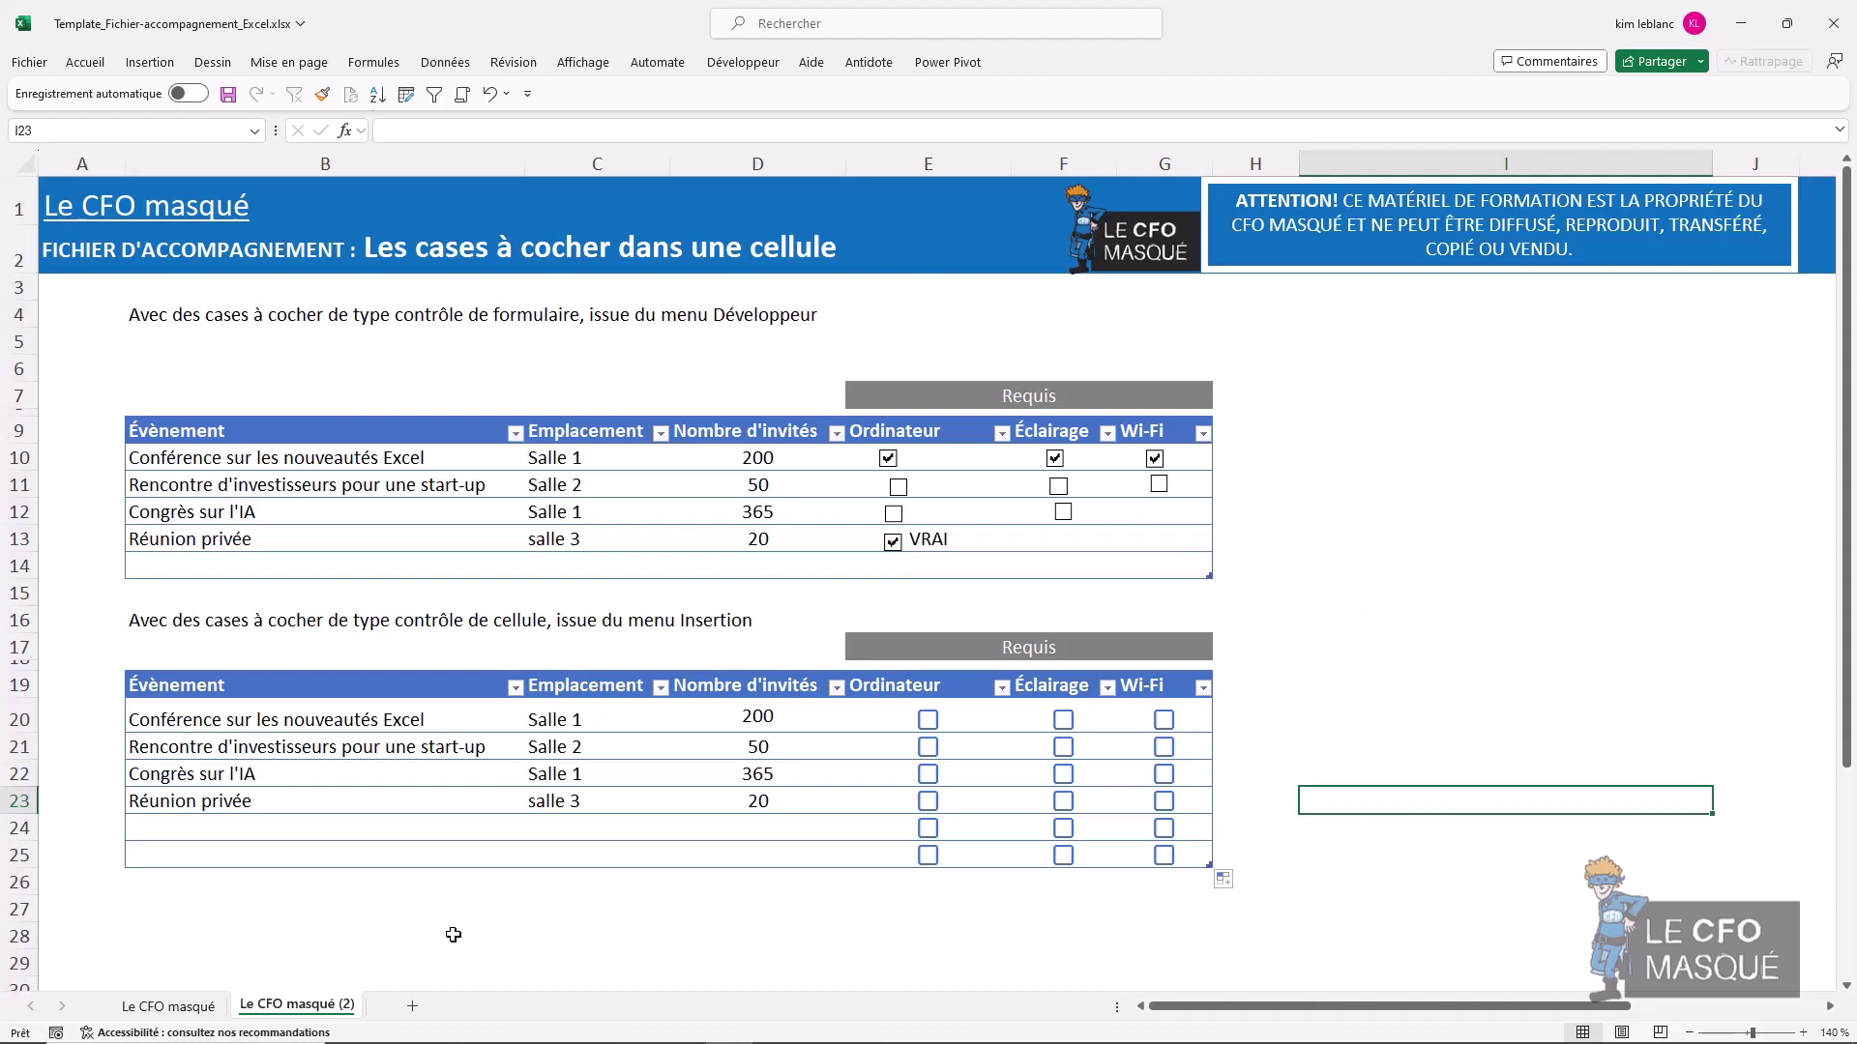
- Tick the Ordinateur checkbox in E20, and start a new formula-based conditional formatting rule for the event names in B20:B25
{"action": "left_click", "coordinate": [931, 723]}
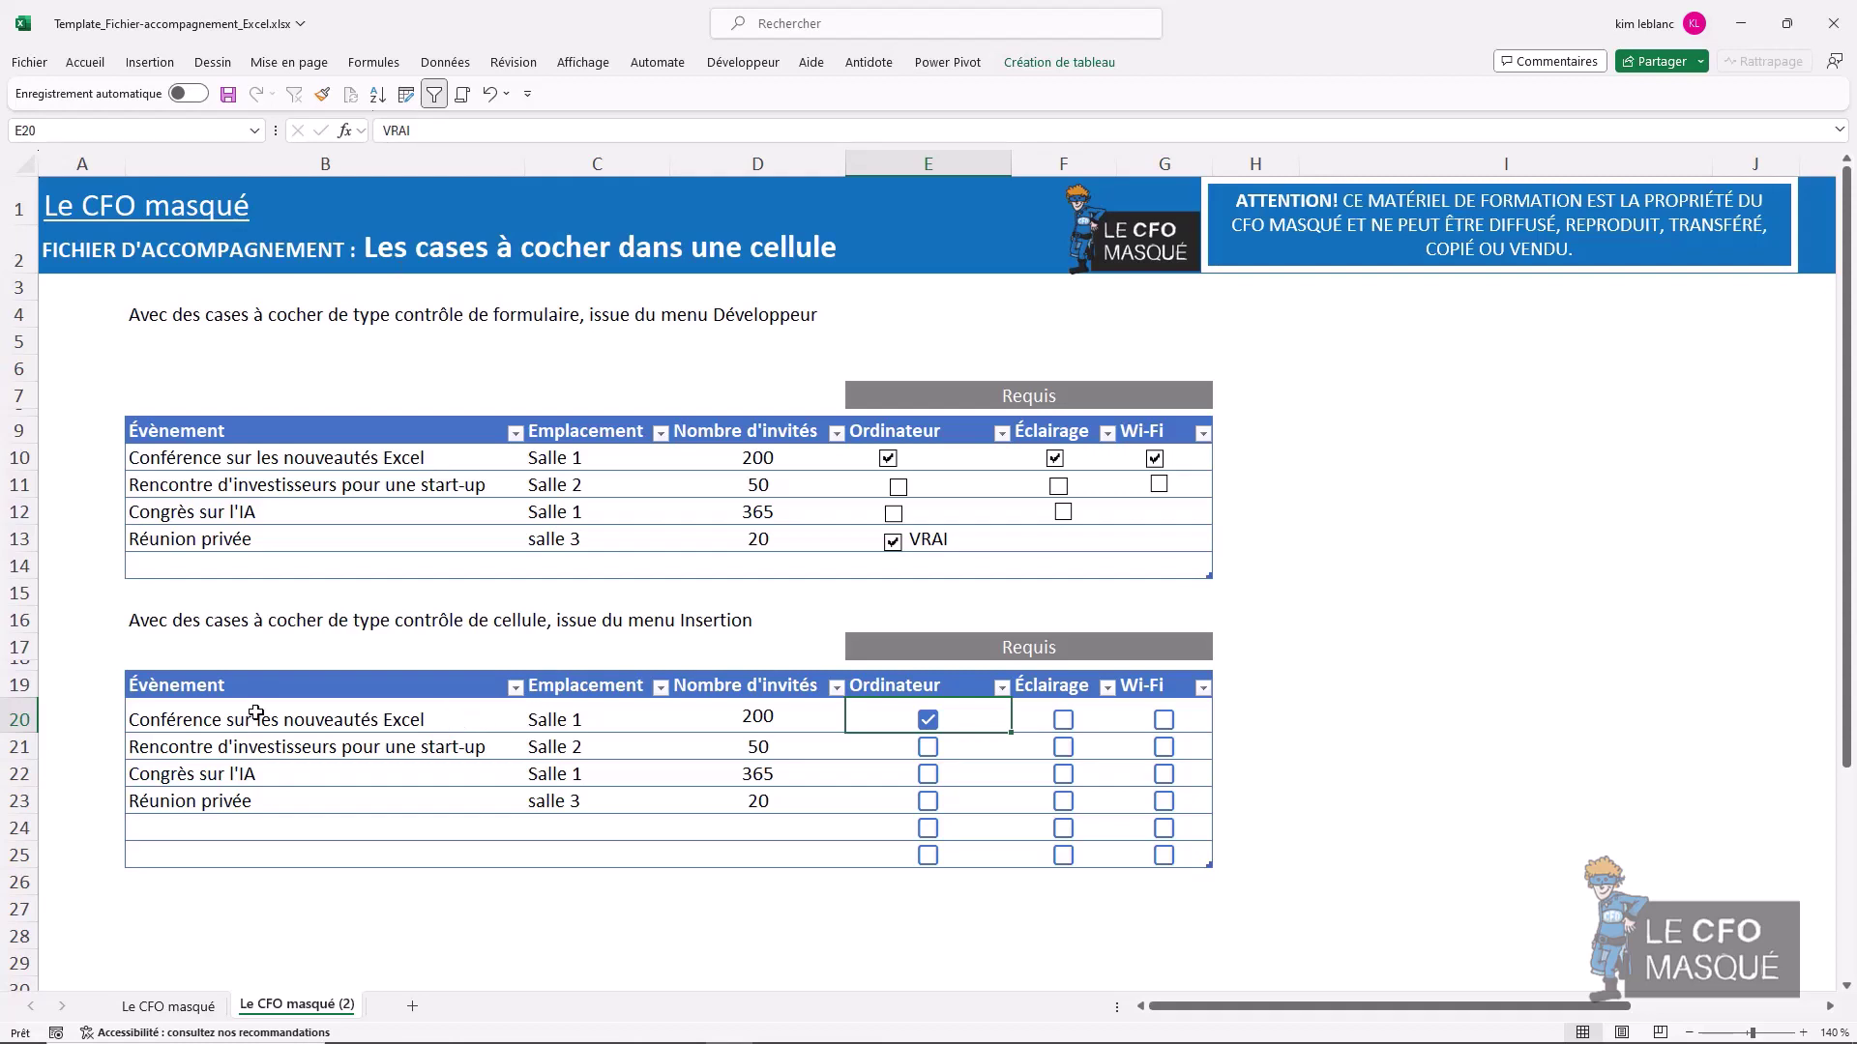
{"action": "left_click_drag", "start_coordinate": [257, 713], "coordinate": [268, 849]}
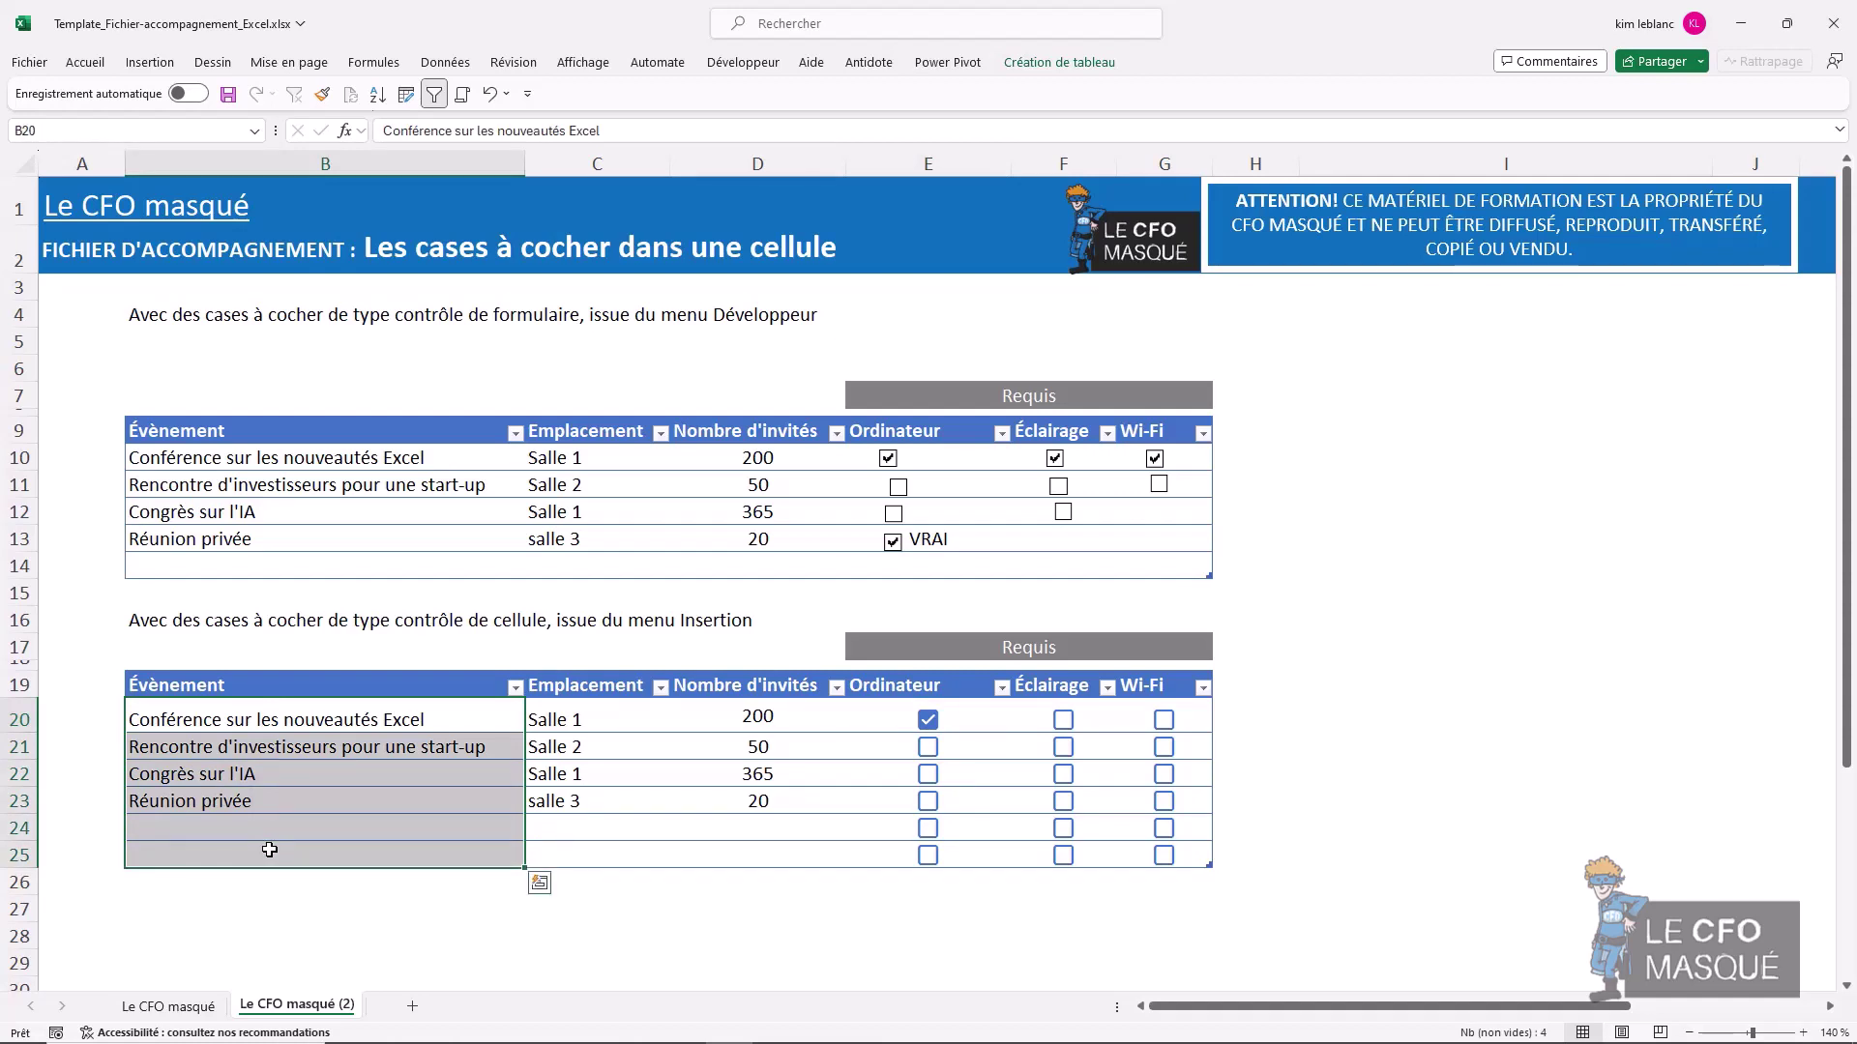
{"action": "left_click", "coordinate": [85, 72]}
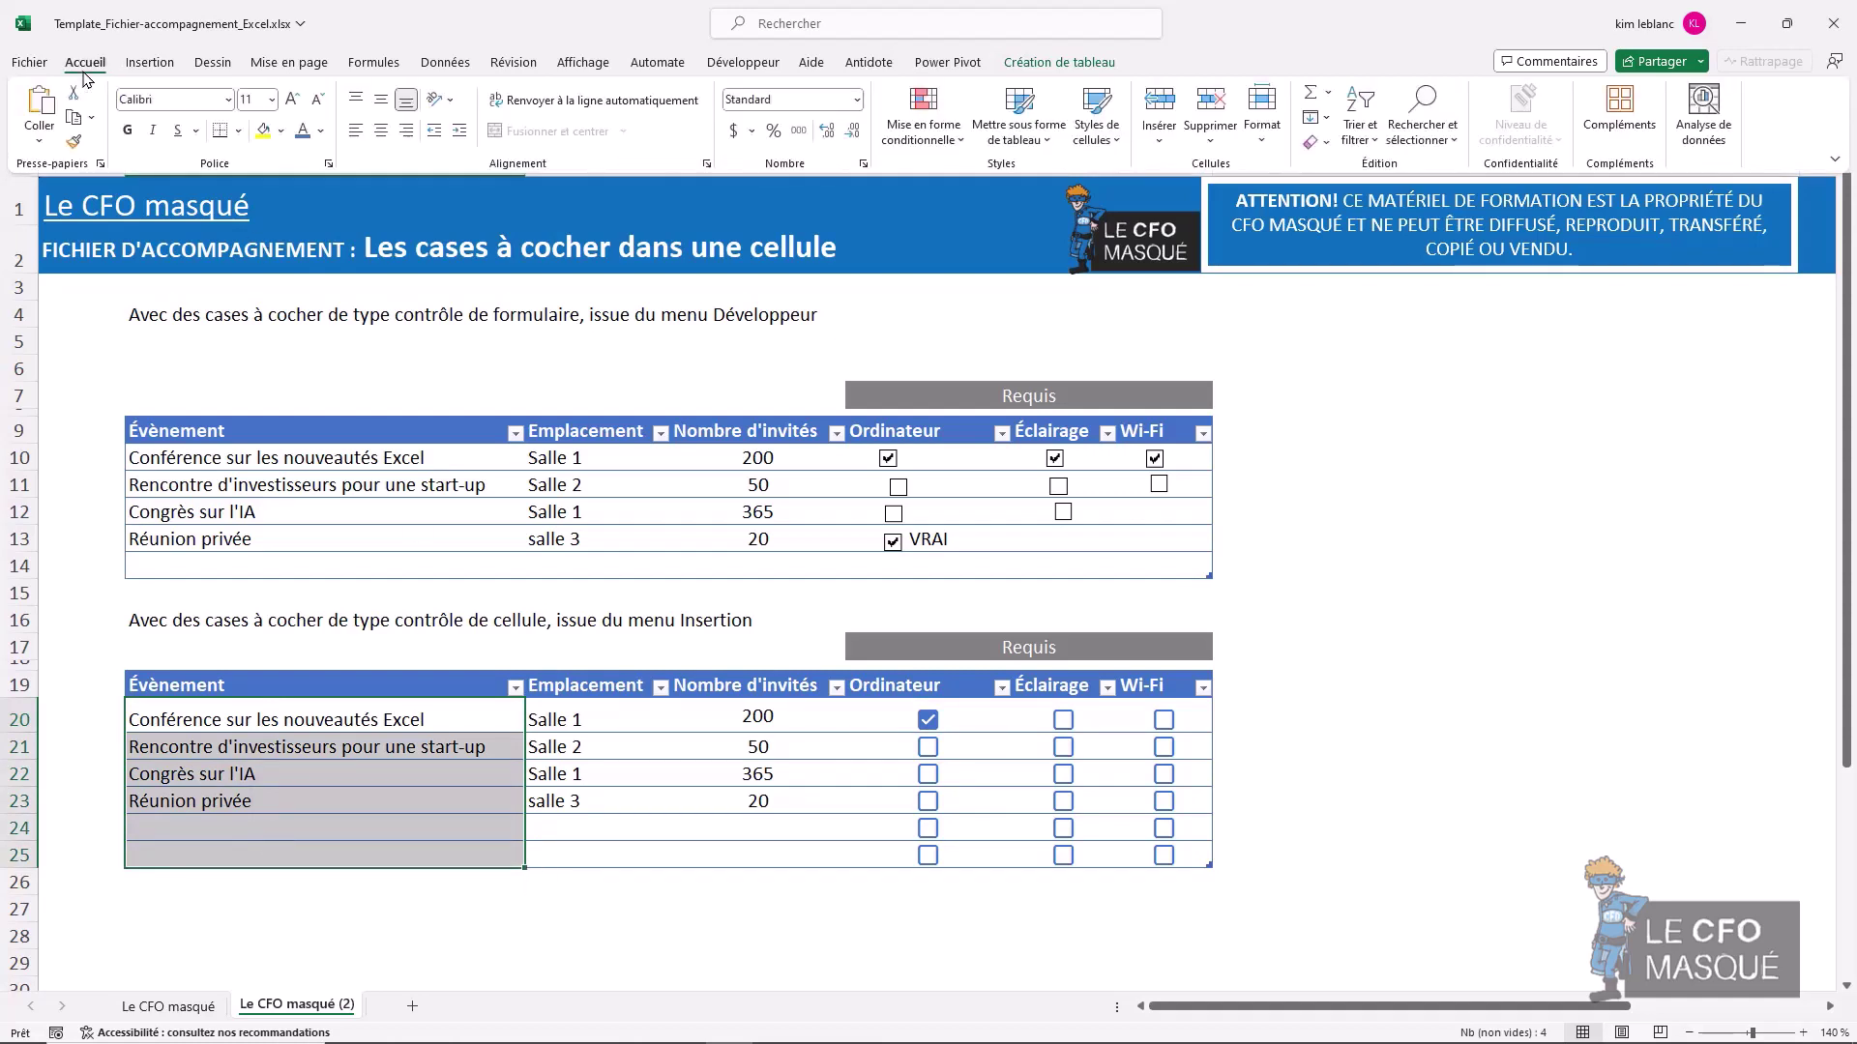
{"action": "left_click", "coordinate": [923, 133]}
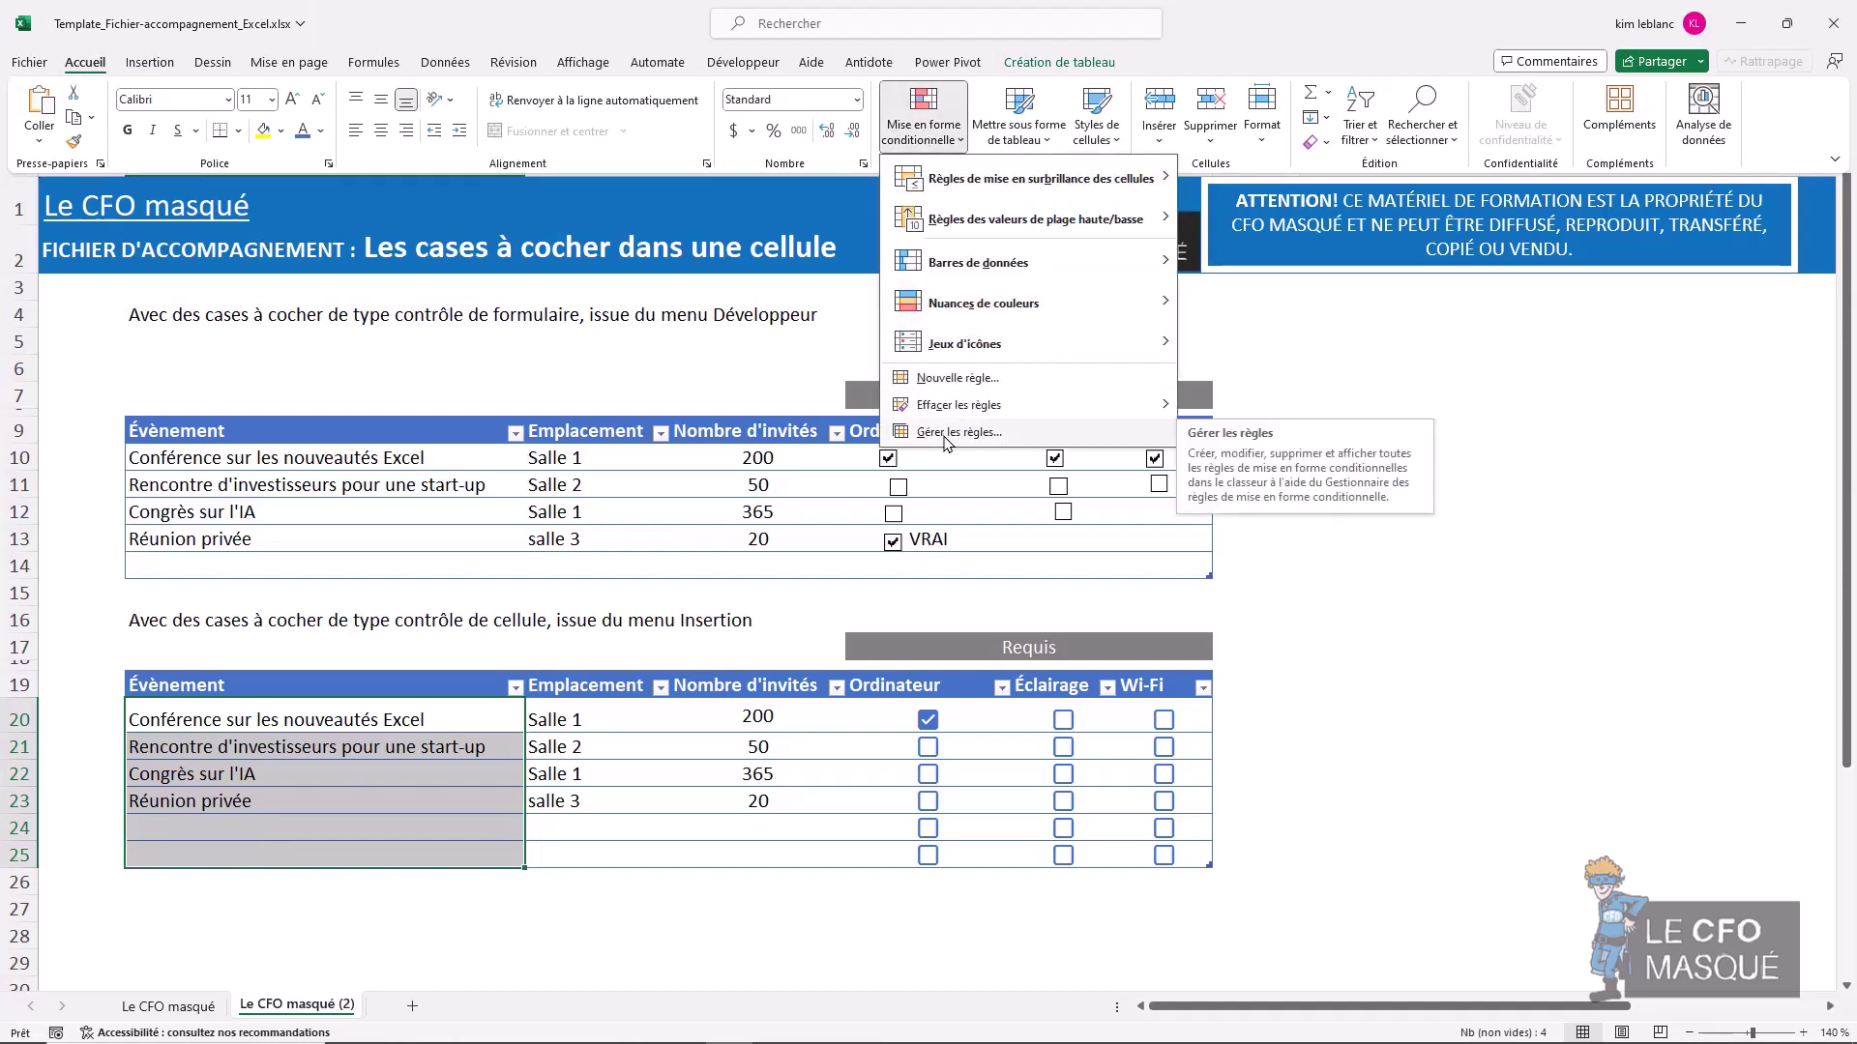
{"action": "left_click", "coordinate": [953, 377]}
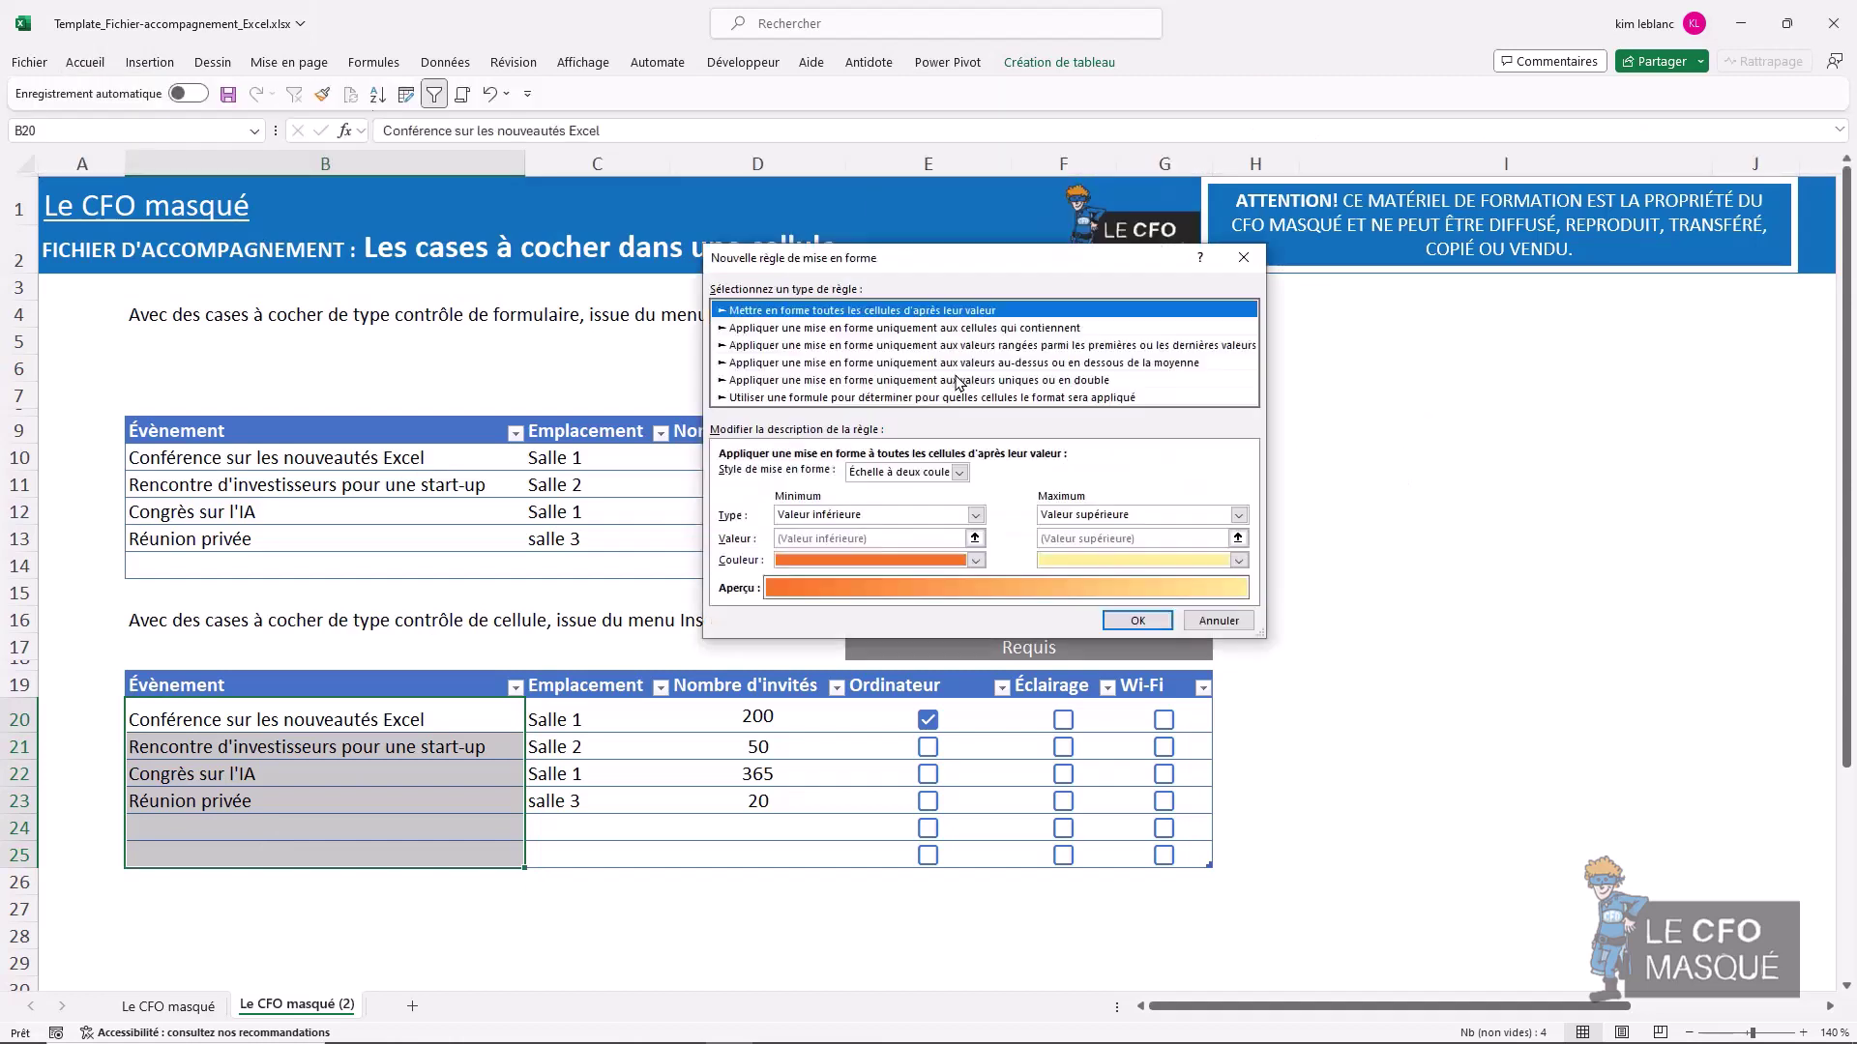
{"action": "left_click", "coordinate": [898, 397]}
- Set the conditional formatting rule's formula to a reference to cell E20 with a relative row
{"action": "left_click", "coordinate": [764, 473]}
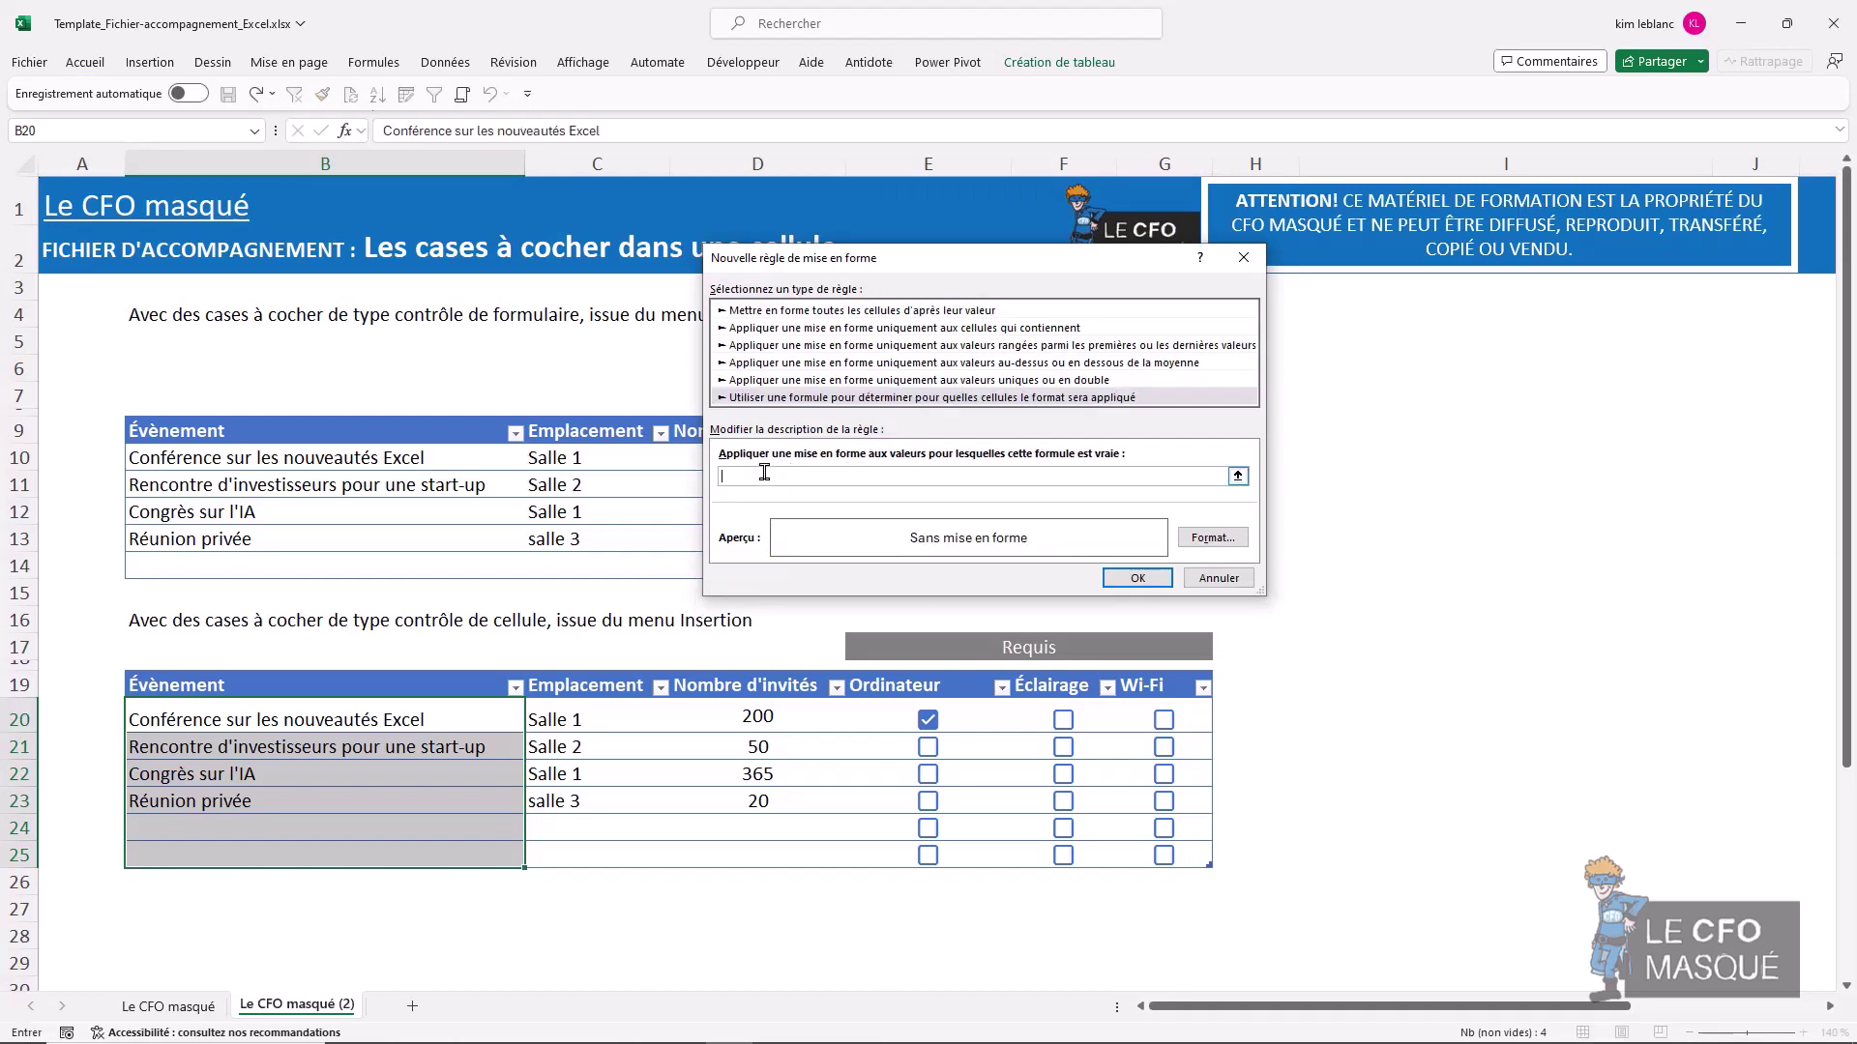
{"action": "type", "text": "="}
{"action": "left_click", "coordinate": [888, 719]}
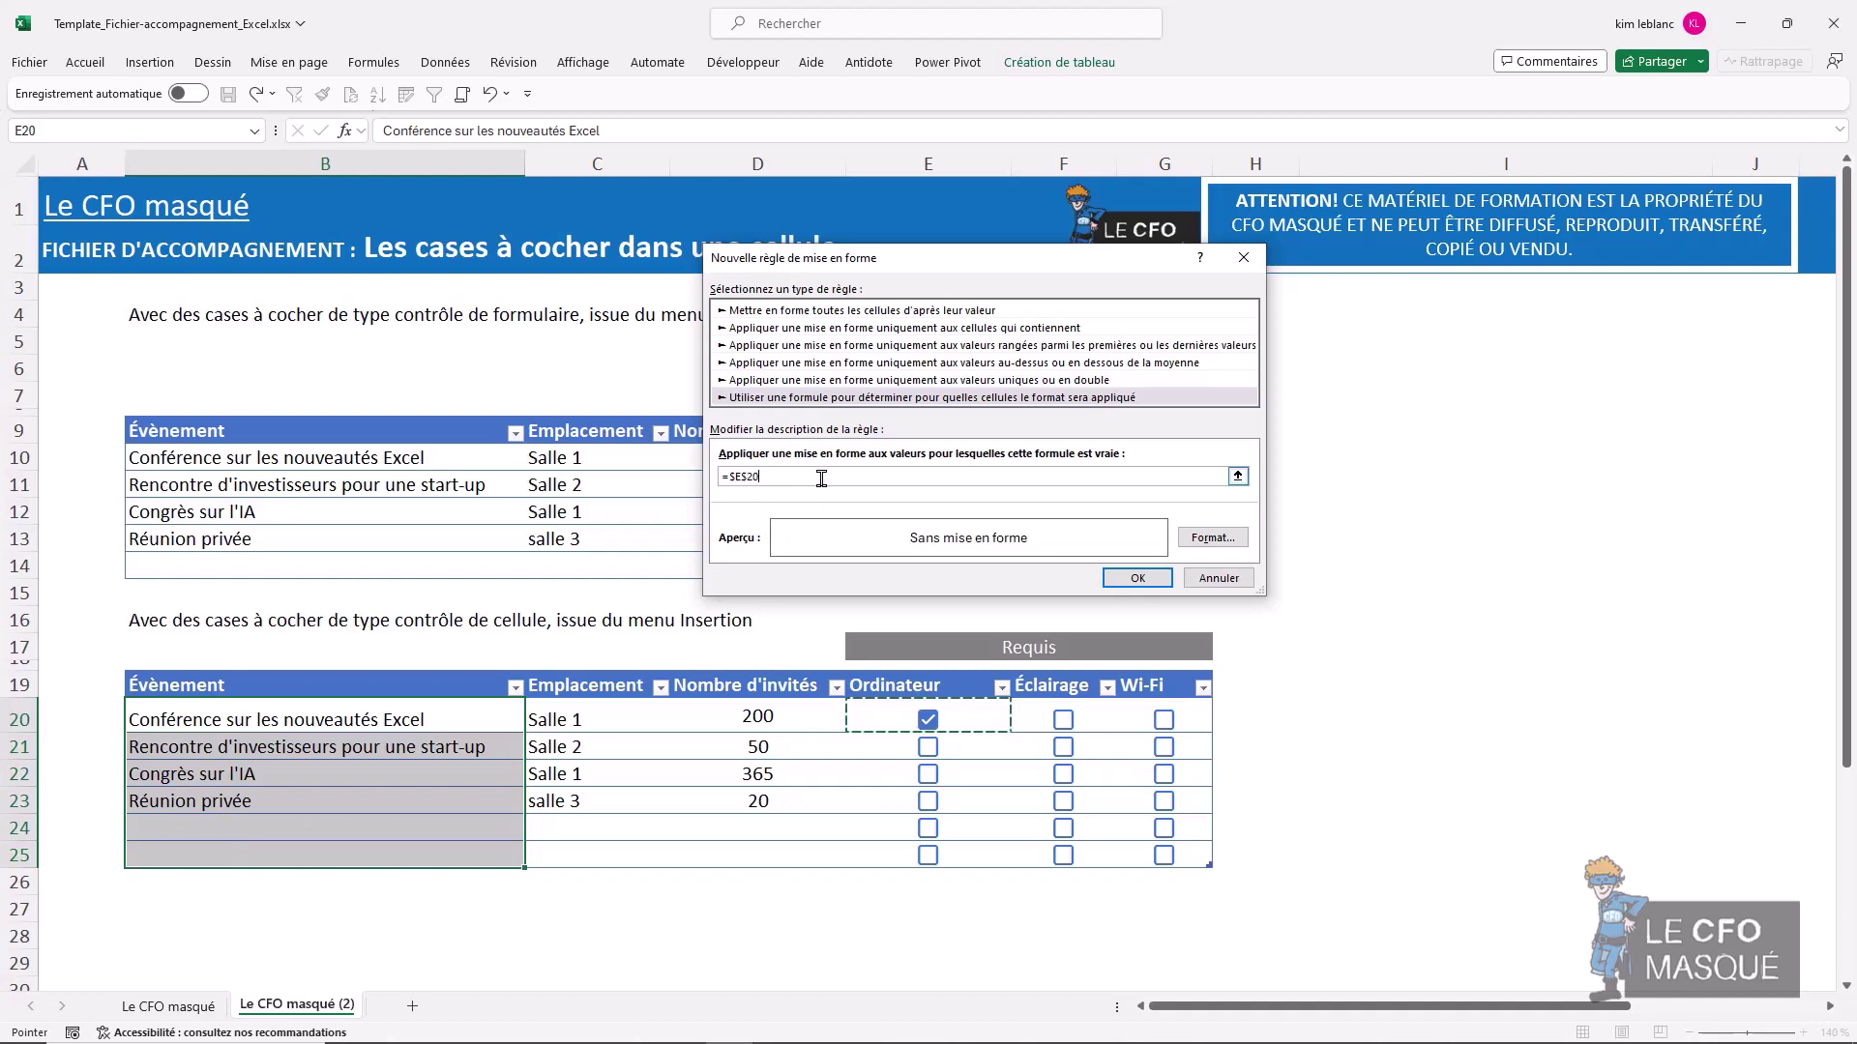
{"action": "key", "text": "F4"}
{"action": "key", "text": "F4"}
{"action": "key", "text": "F4"}
- Give the conditional formatting rule the theme's green fill and apply it to B20:B25
{"action": "left_click", "coordinate": [1235, 538]}
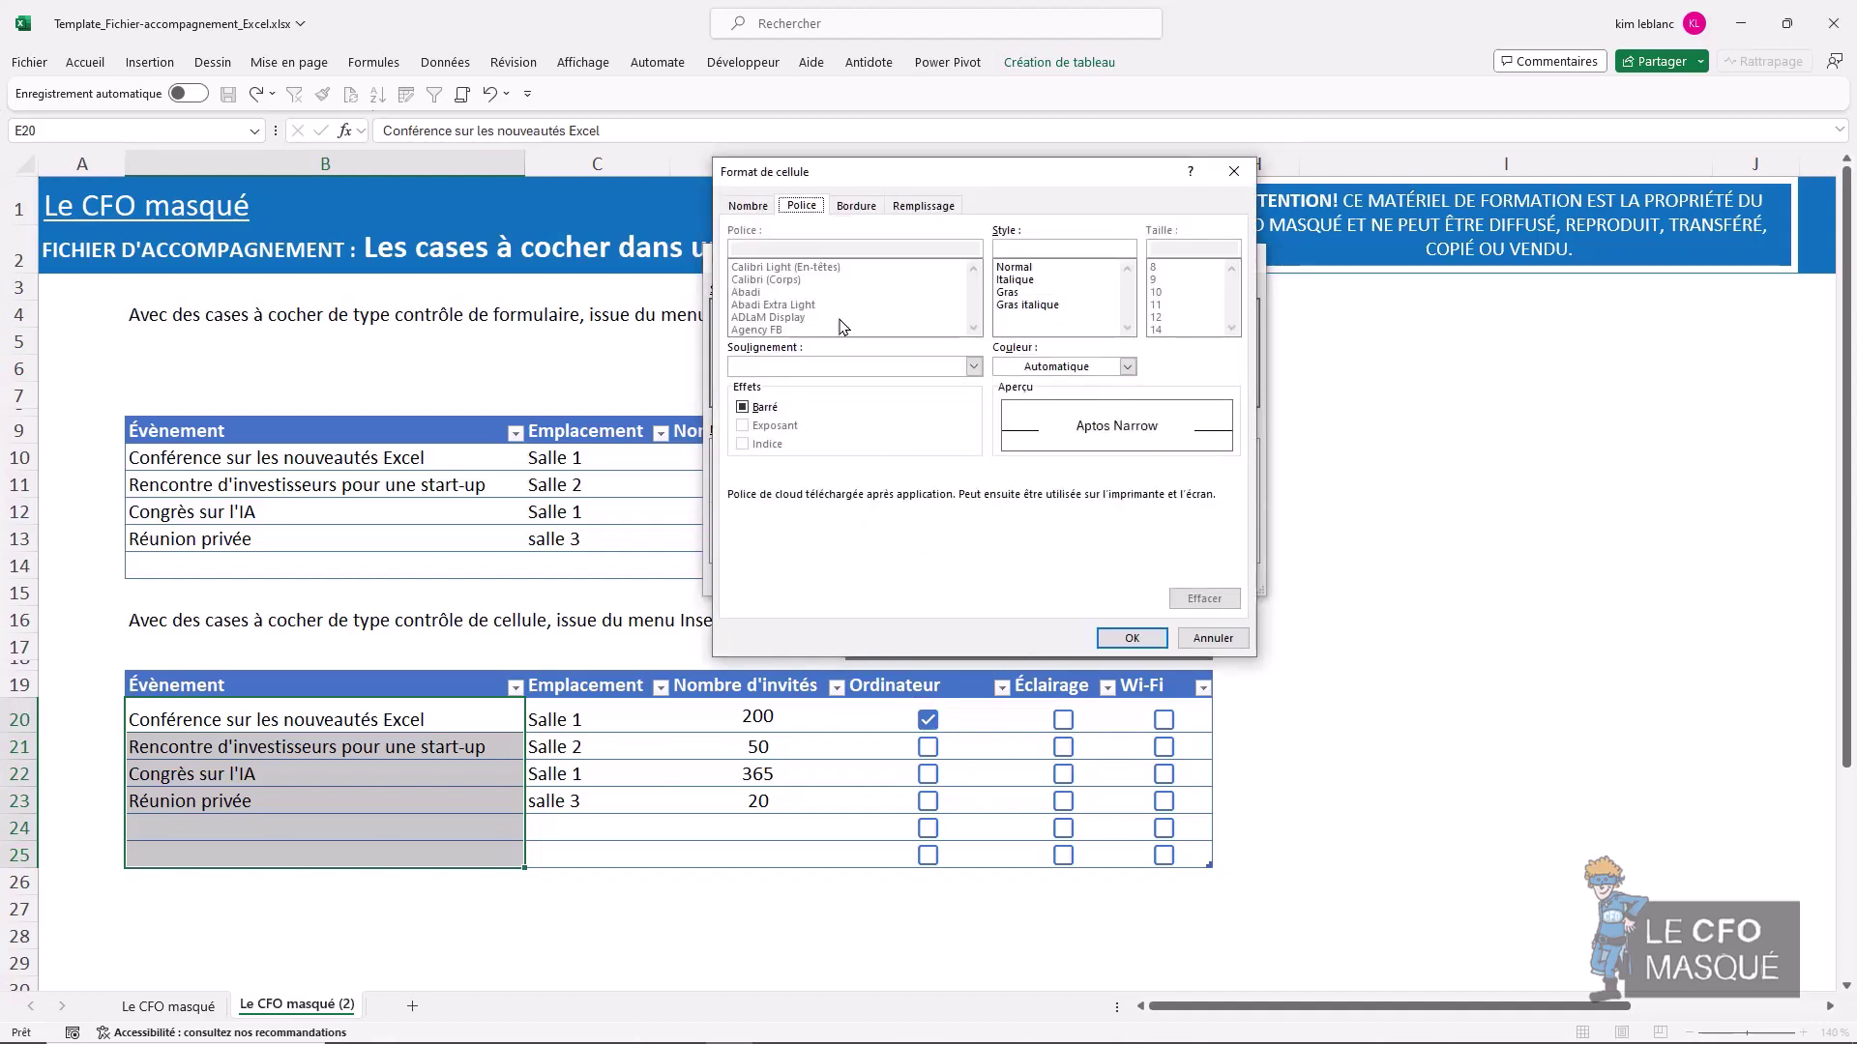
{"action": "left_click", "coordinate": [924, 206]}
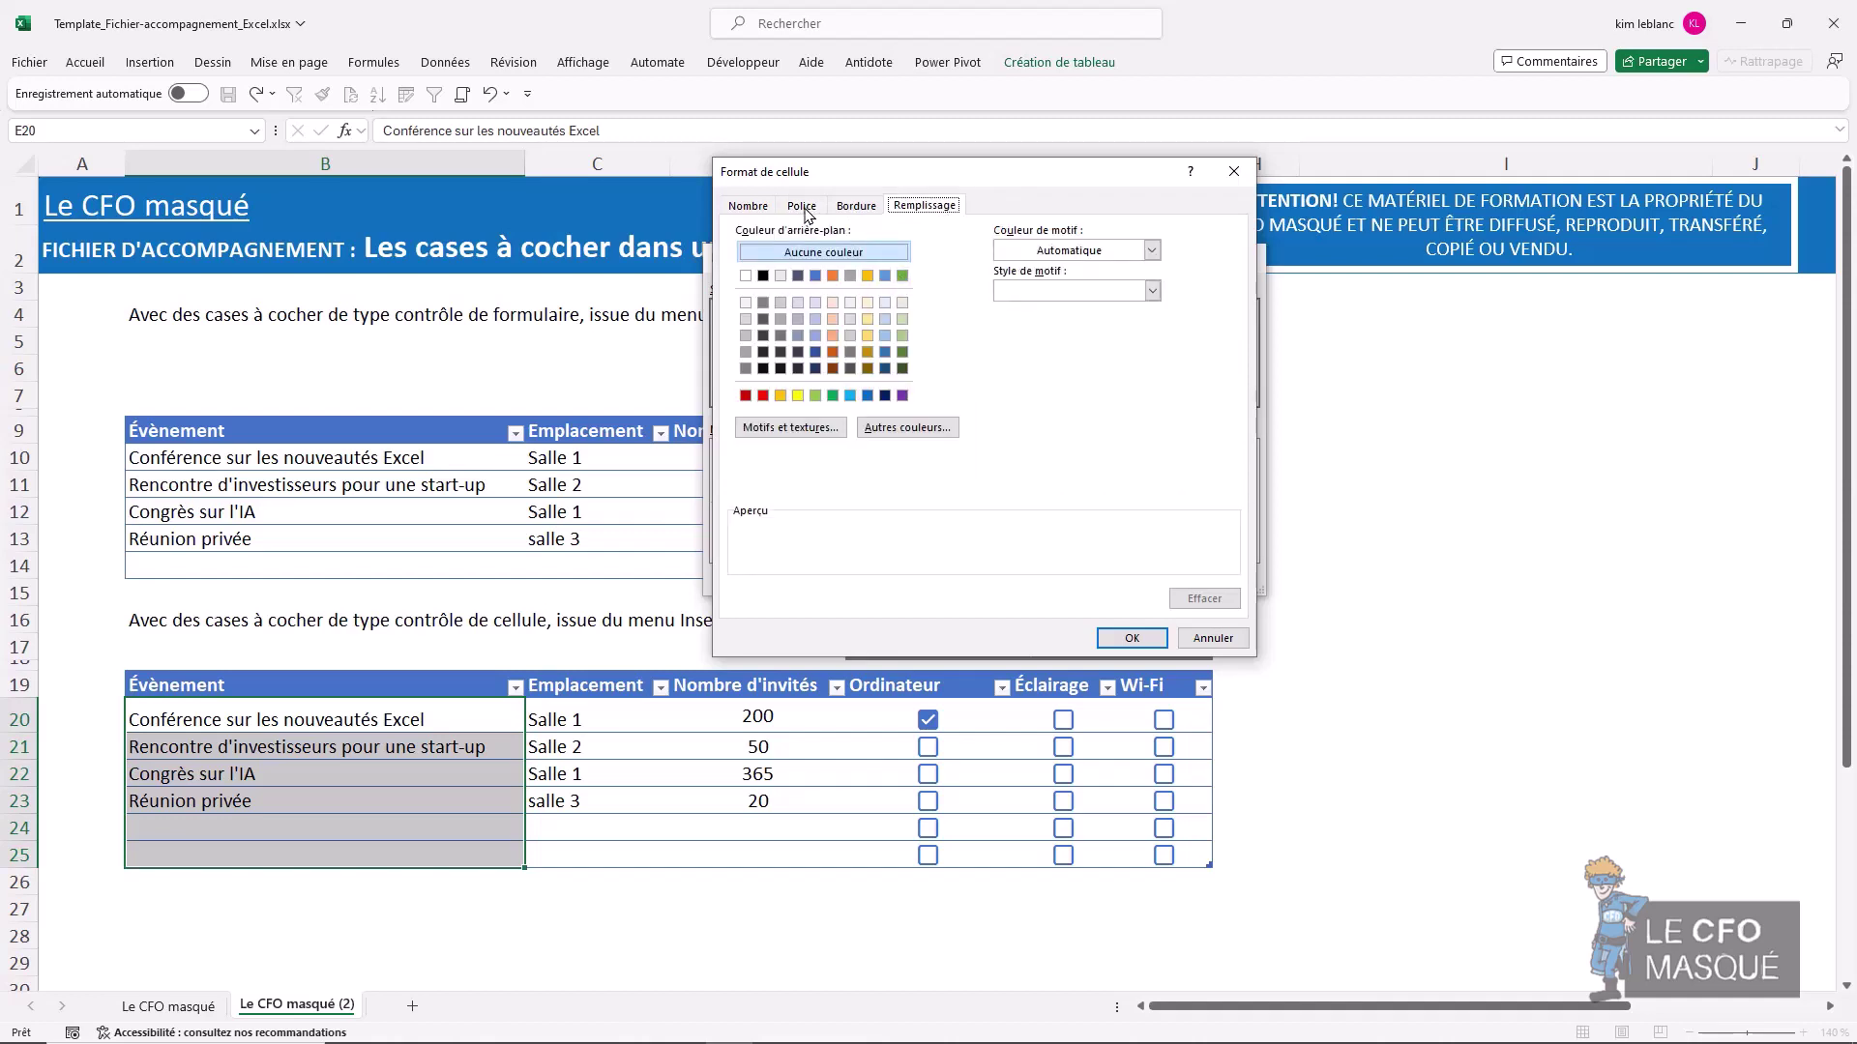
{"action": "left_click", "coordinate": [902, 275]}
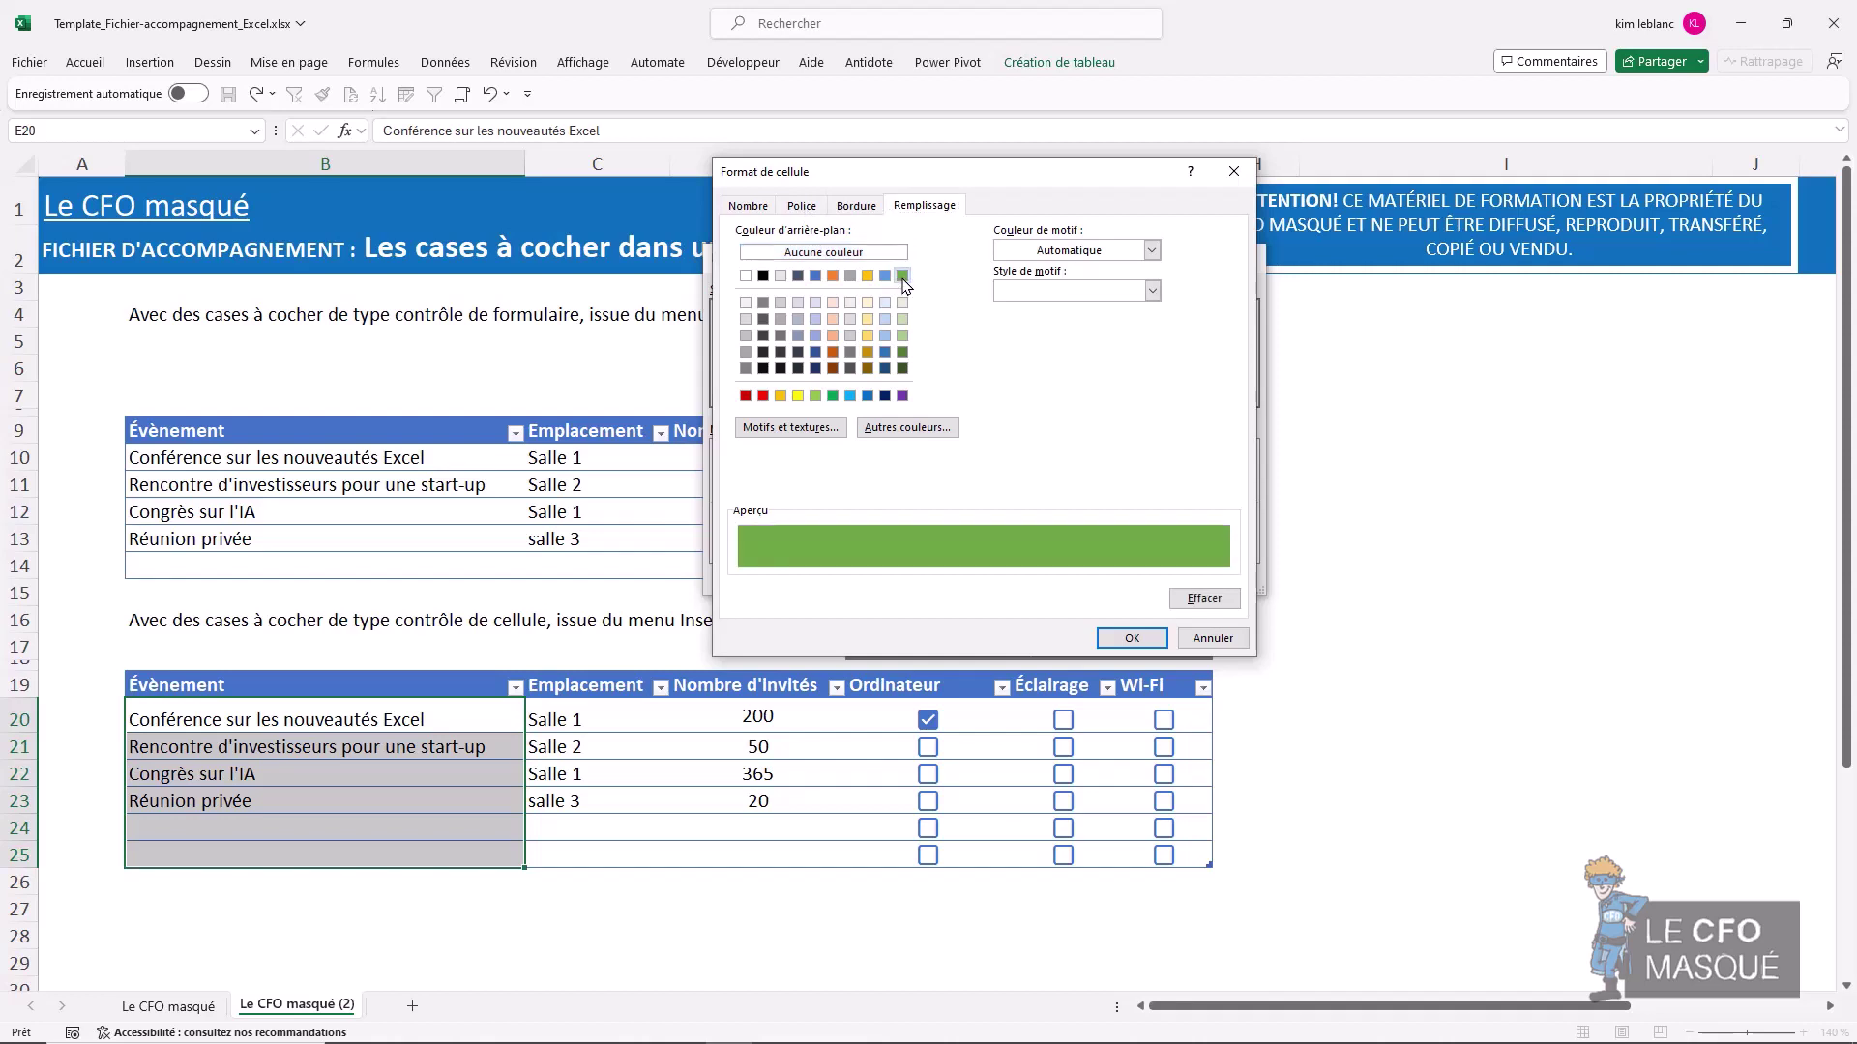
{"action": "left_click", "coordinate": [1129, 639]}
{"action": "left_click", "coordinate": [1144, 585]}
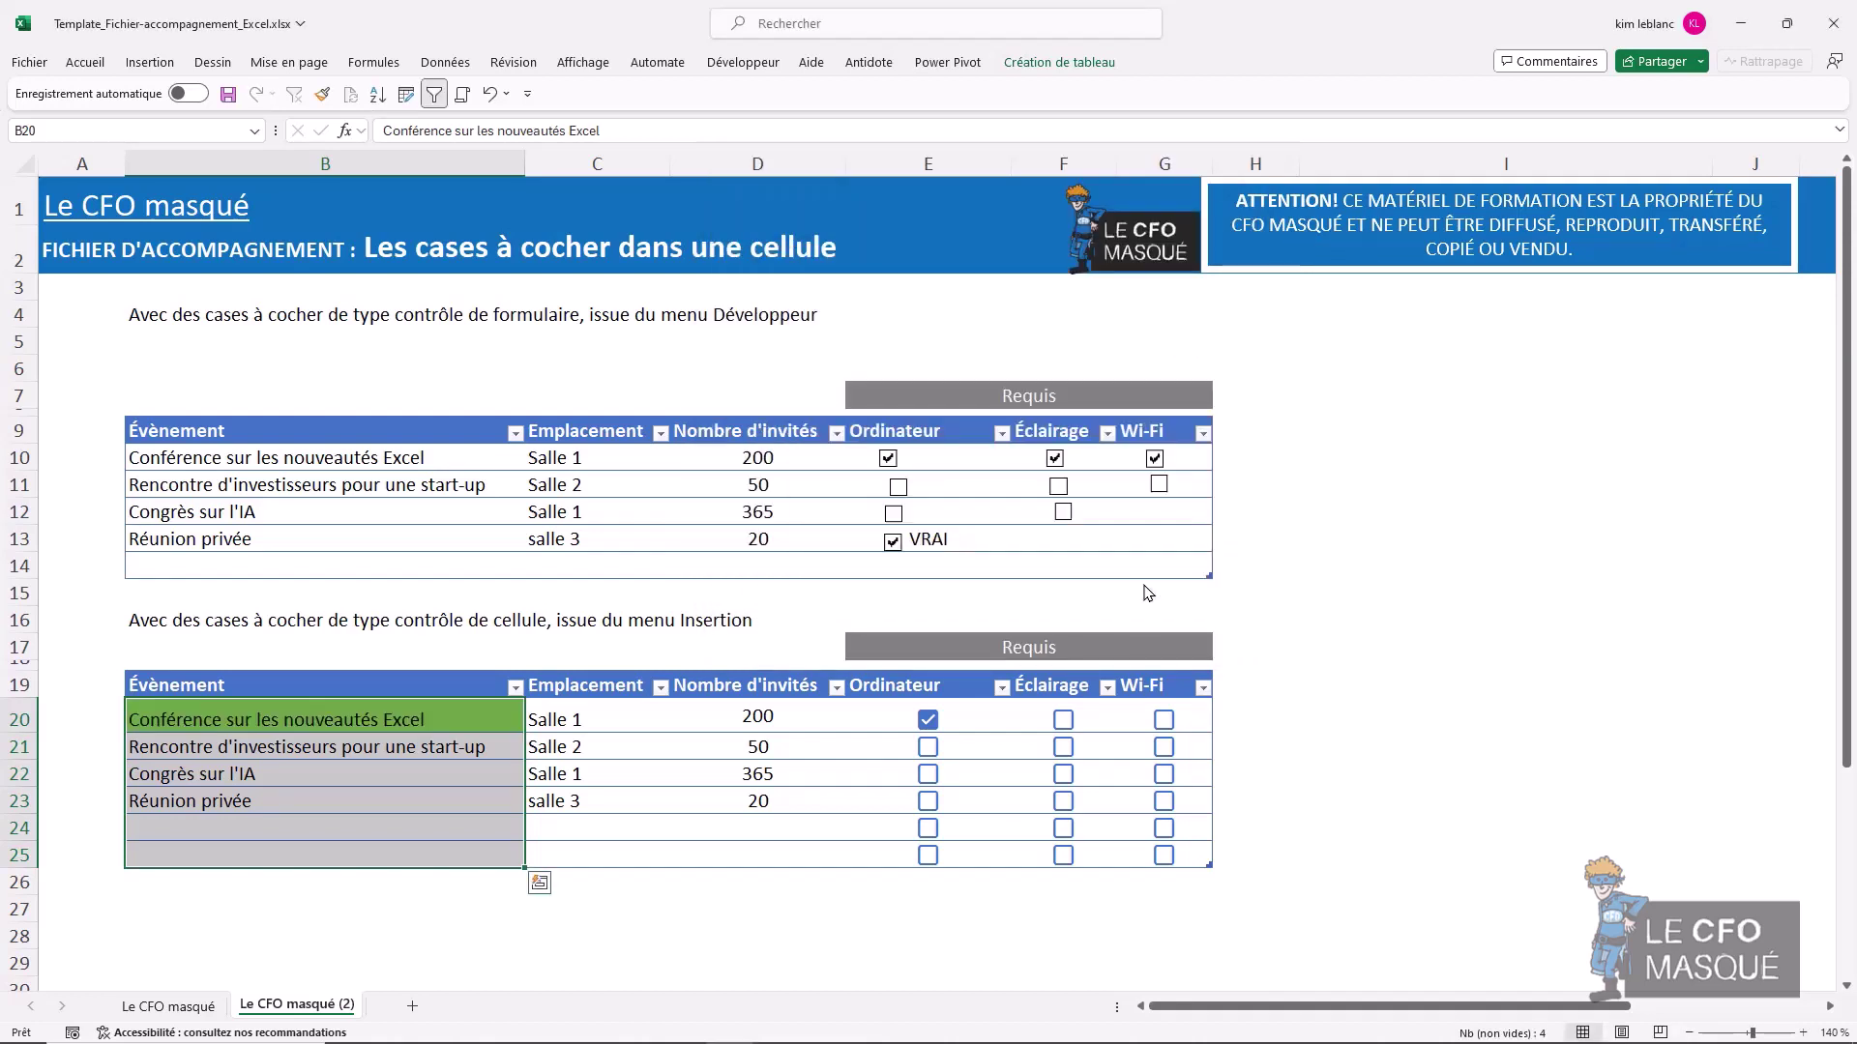
- Tick the Ordinateur checkbox in E22 to test the formatting rule on the Congrès sur l'IA event
{"action": "left_click", "coordinate": [928, 776]}
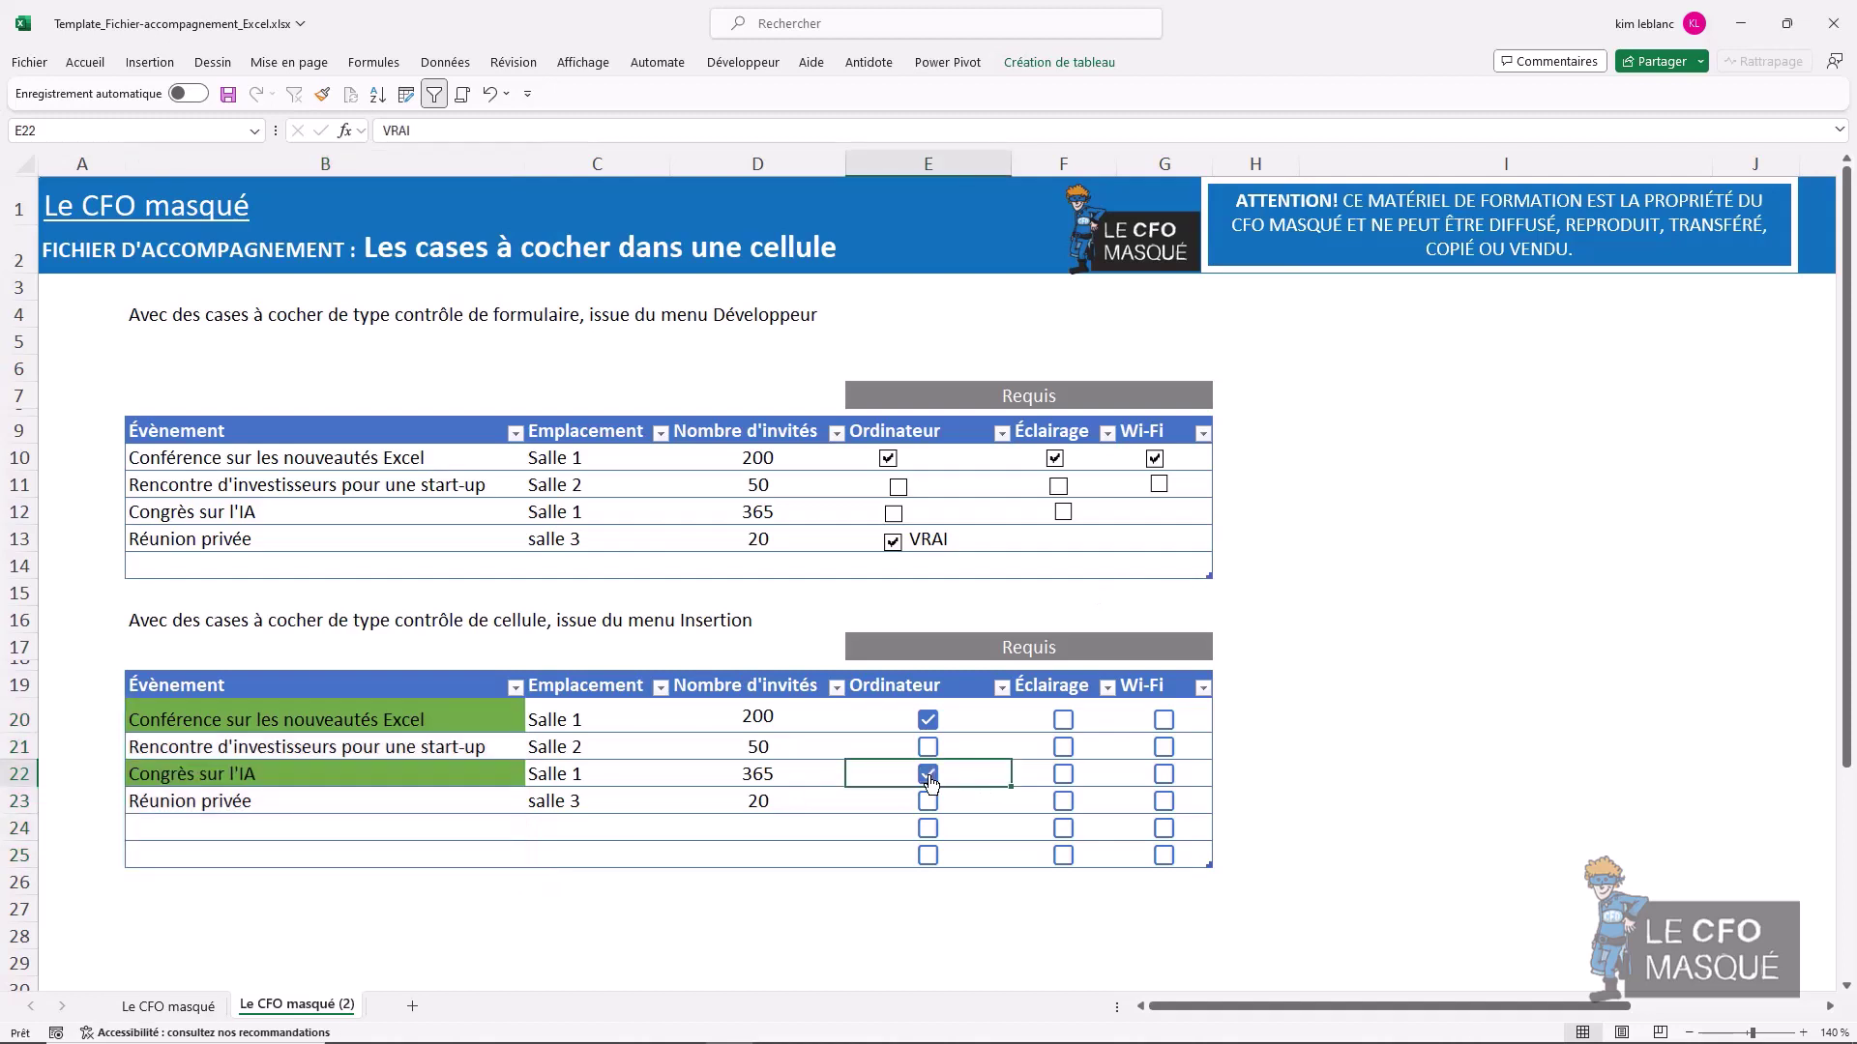
{"action": "left_click", "coordinate": [468, 936]}
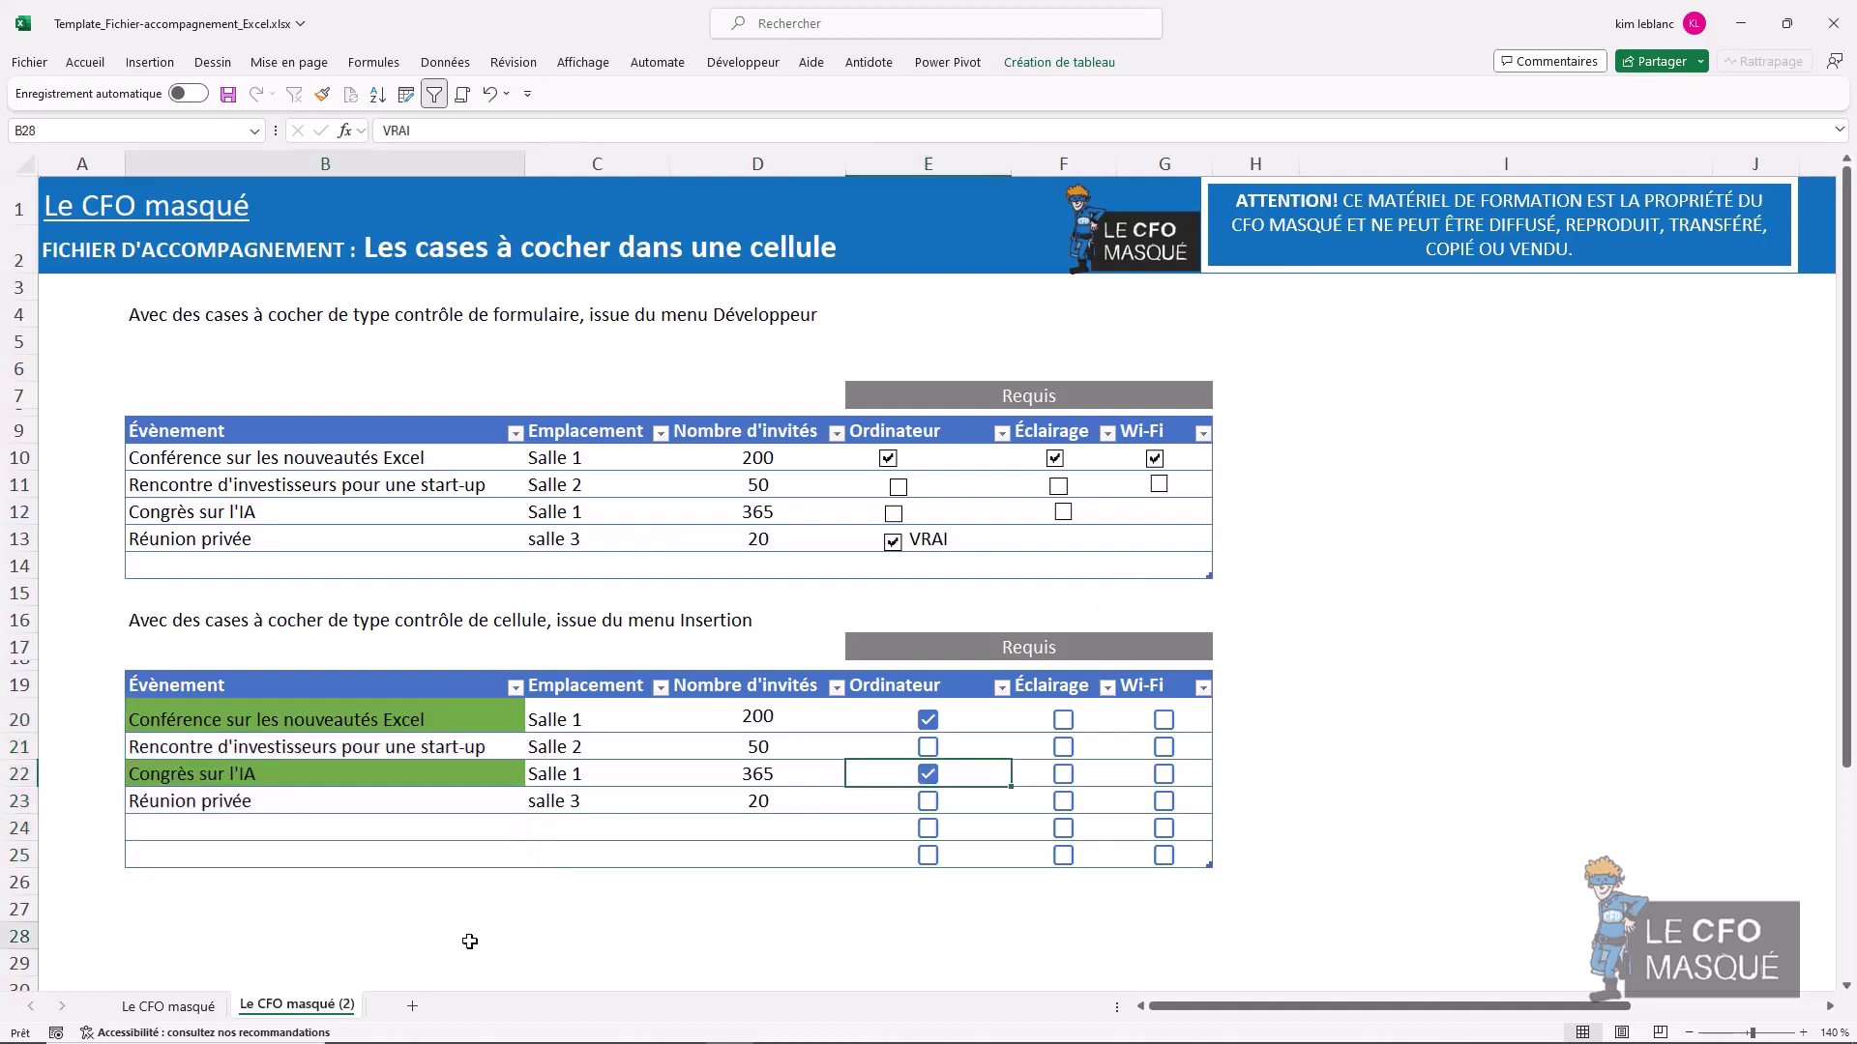
{"action": "left_click", "coordinate": [253, 777]}
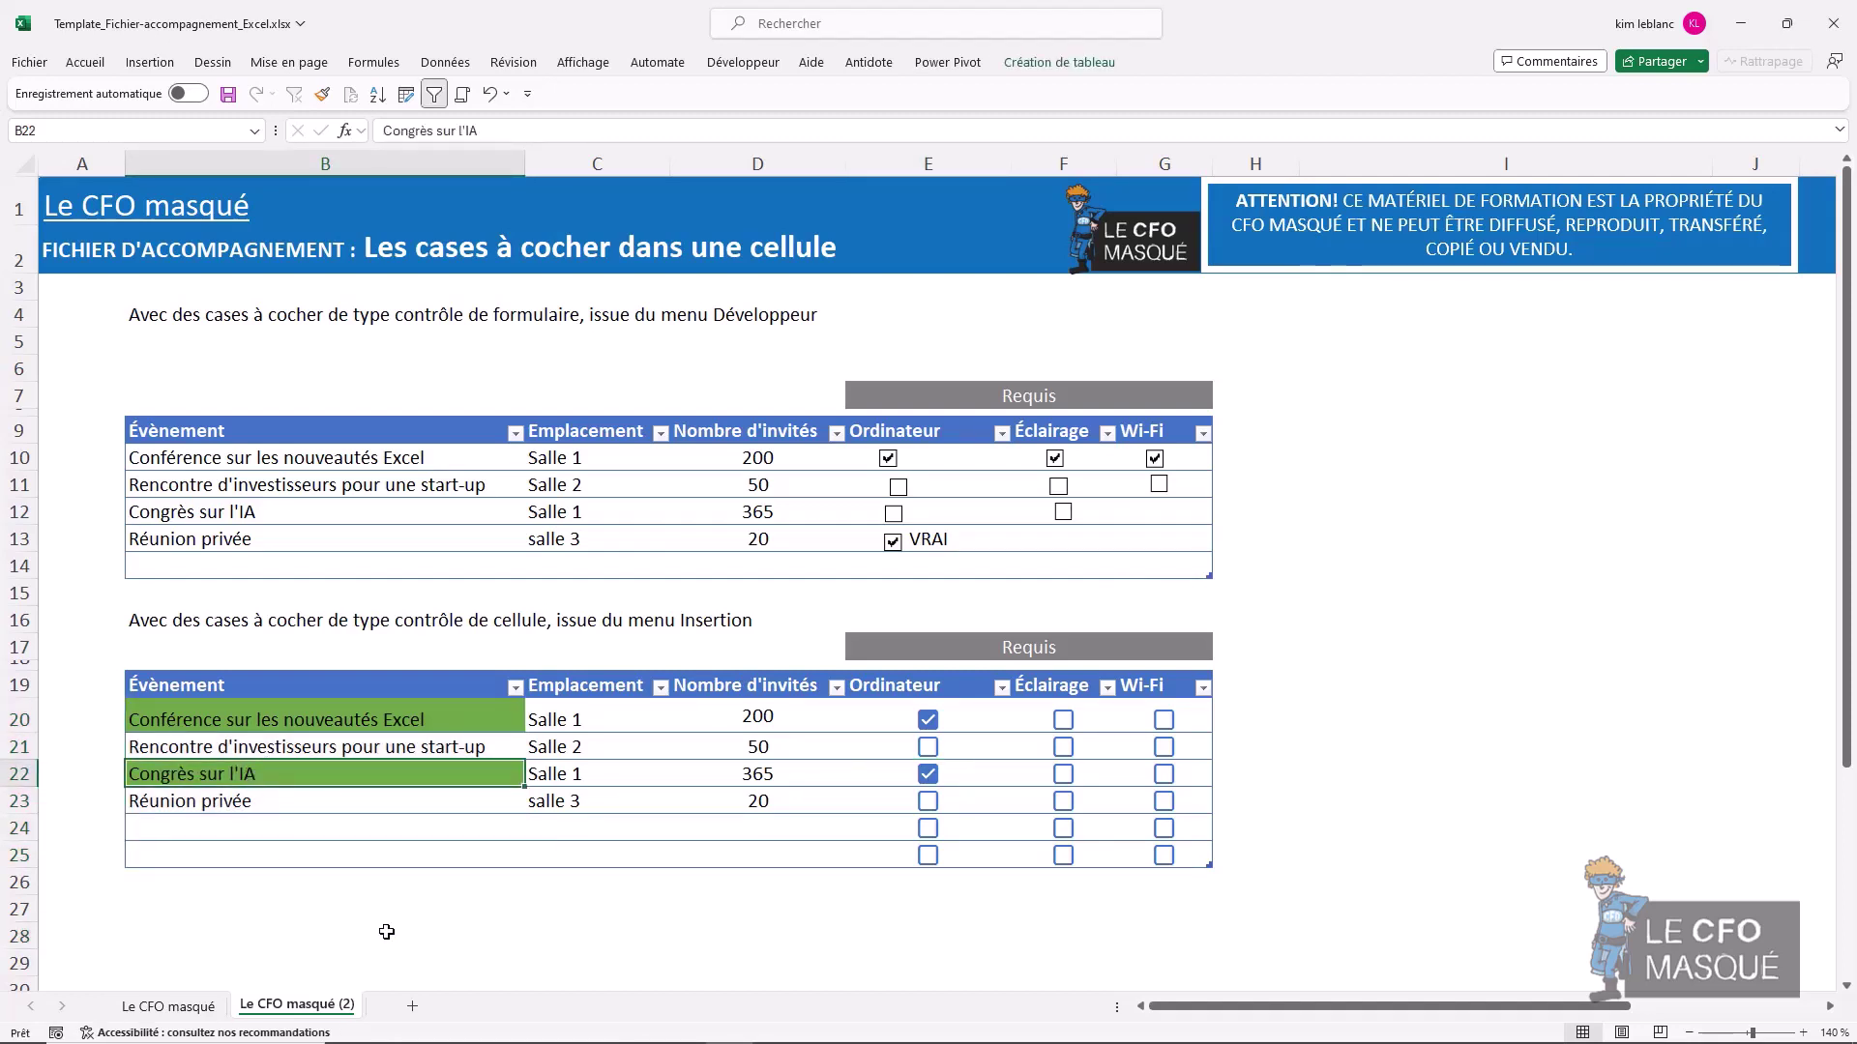